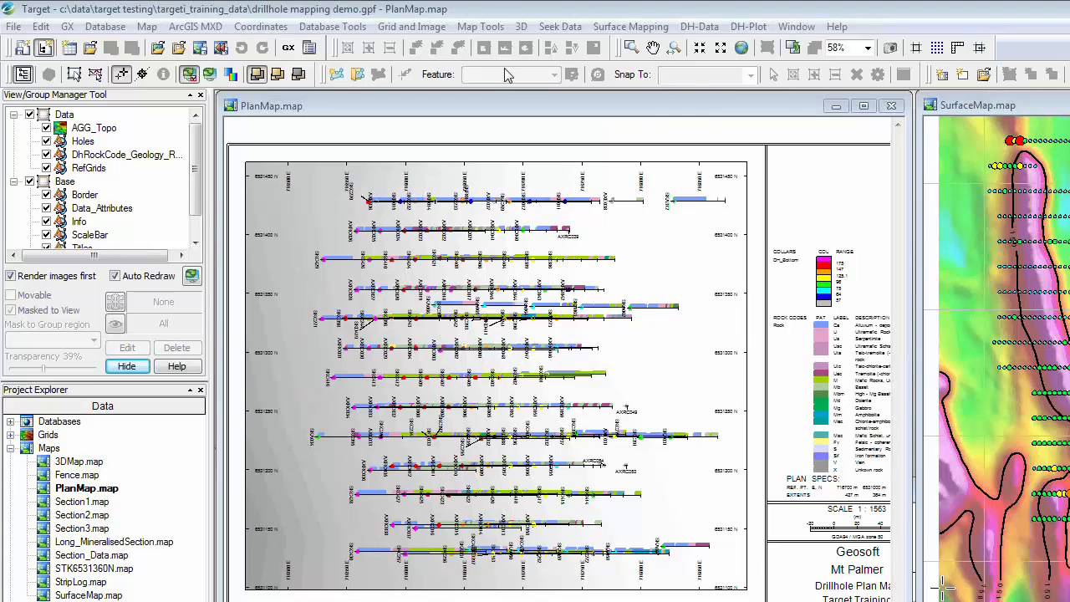
pyautogui.click(106, 27)
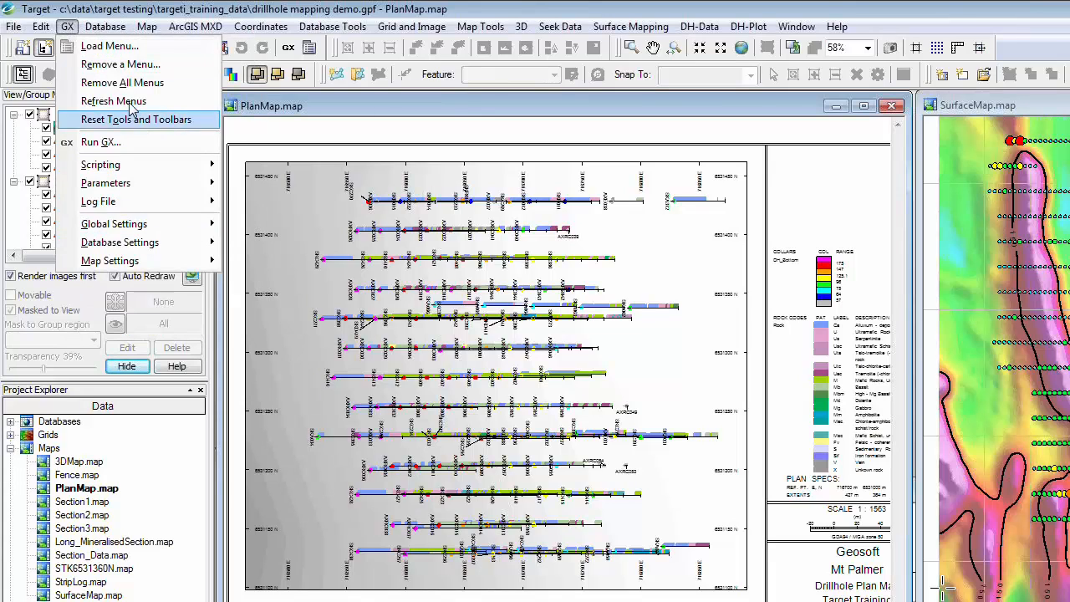
pyautogui.moveTo(171, 249)
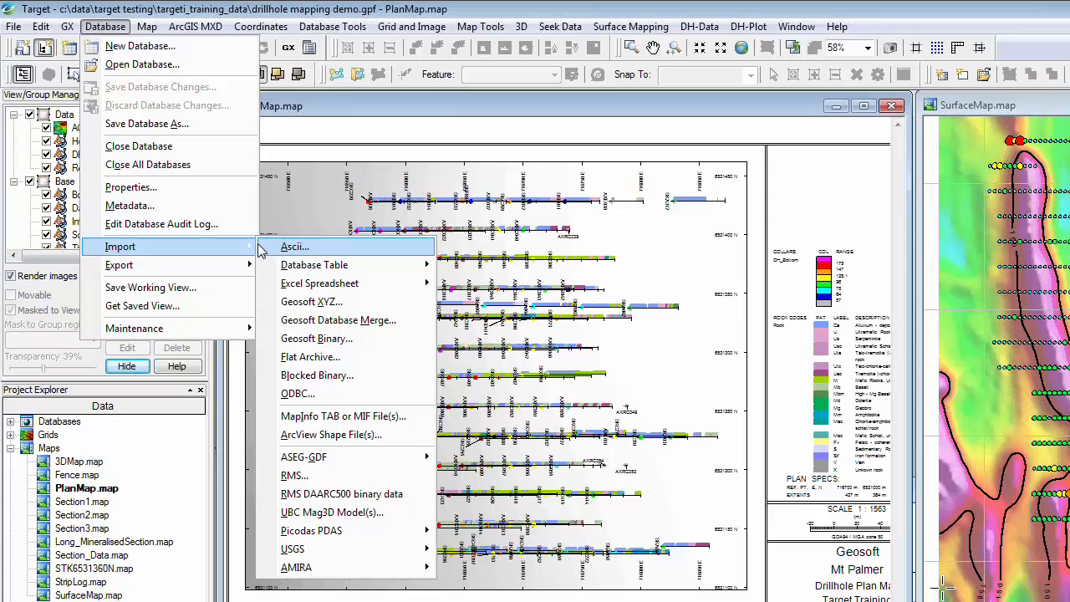
pyautogui.click(292, 246)
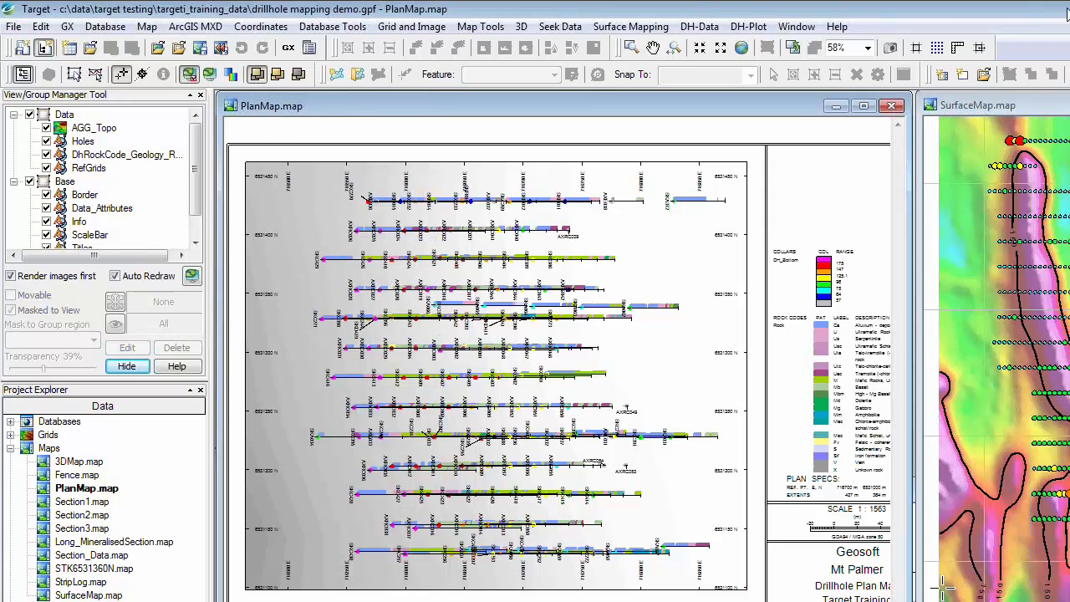
pyautogui.click(647, 27)
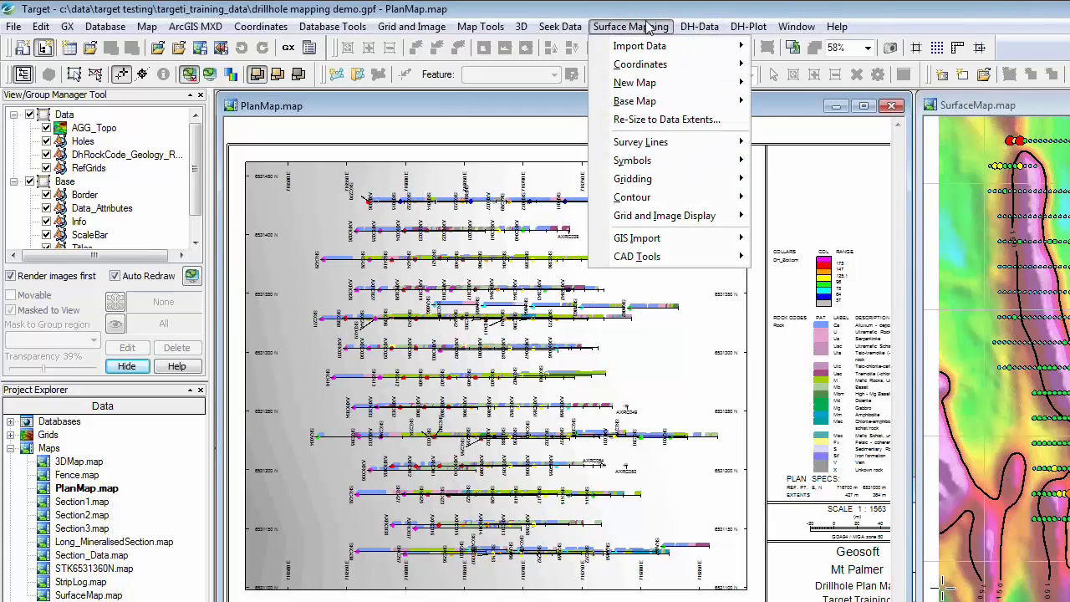
pyautogui.moveTo(702, 27)
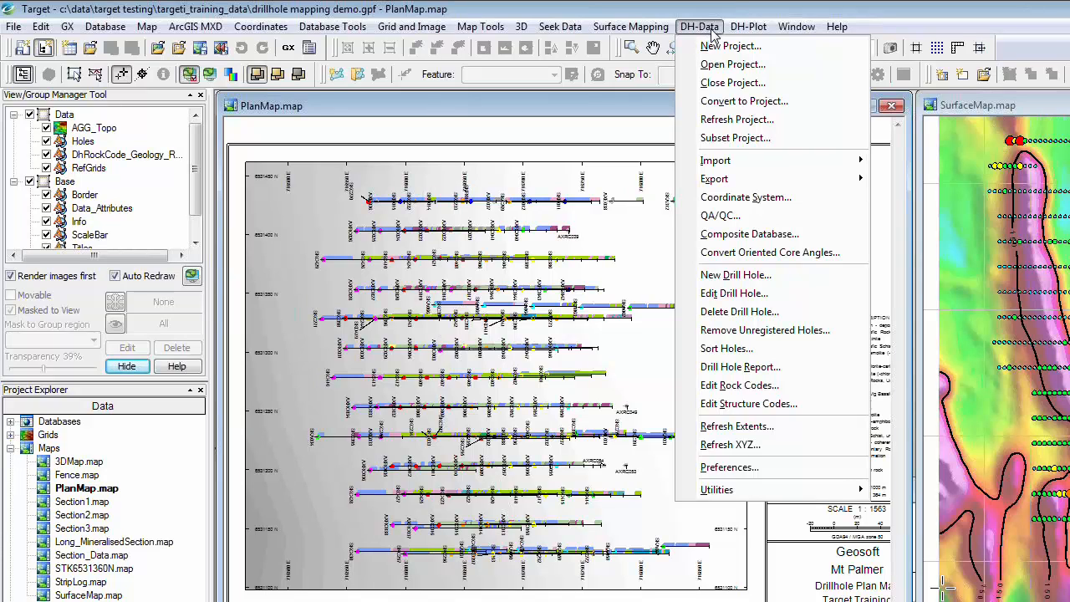
pyautogui.moveTo(764, 28)
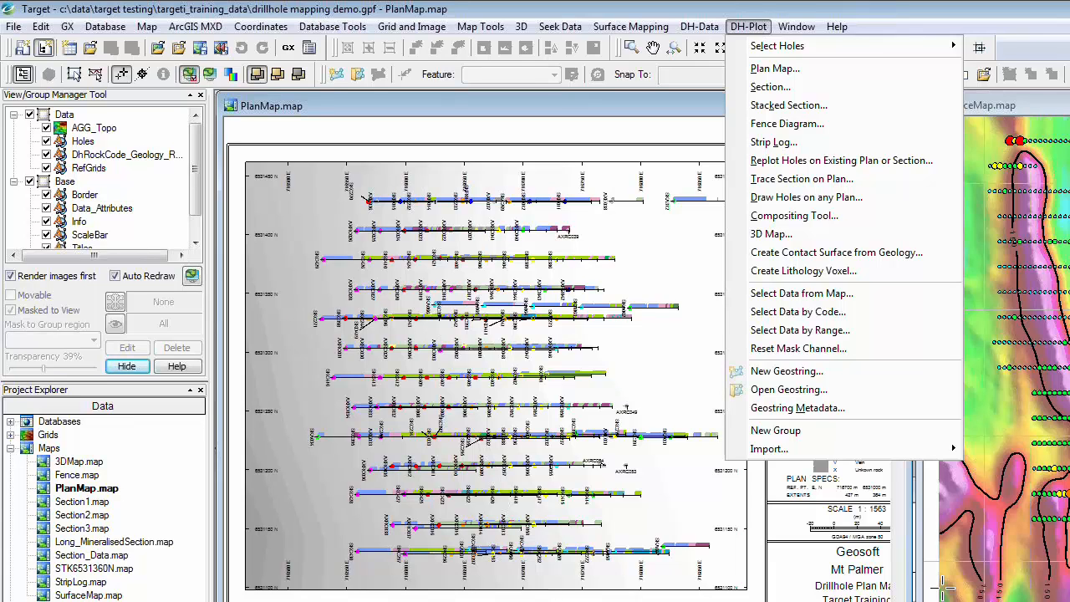
# Maximize SurfaceMap.map and fit the full map in the window
pyautogui.click(942, 588)
pyautogui.doubleClick(993, 105)
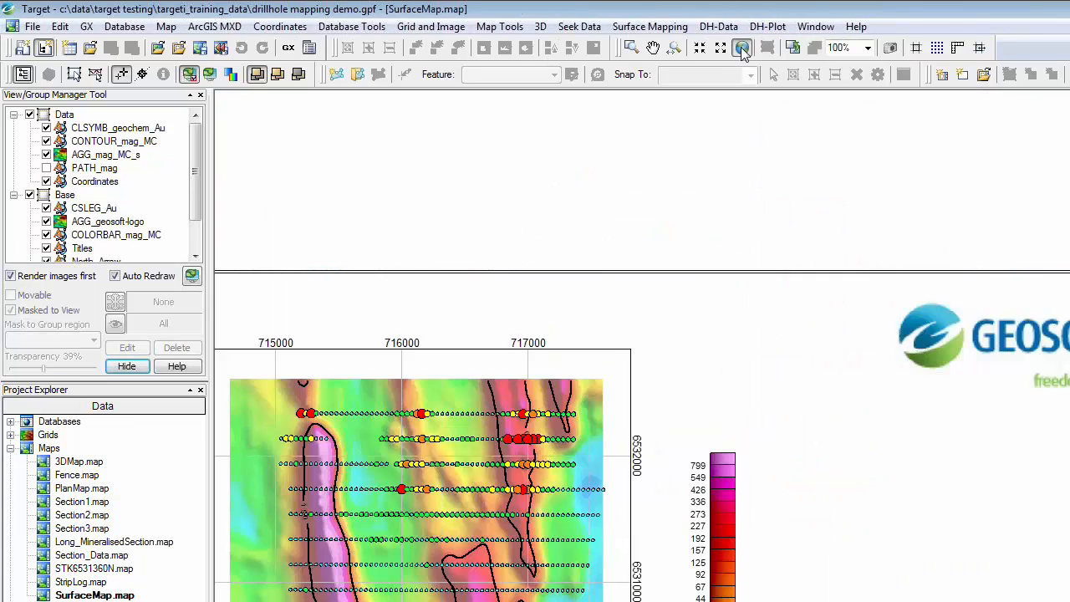
pyautogui.click(742, 48)
pyautogui.click(673, 28)
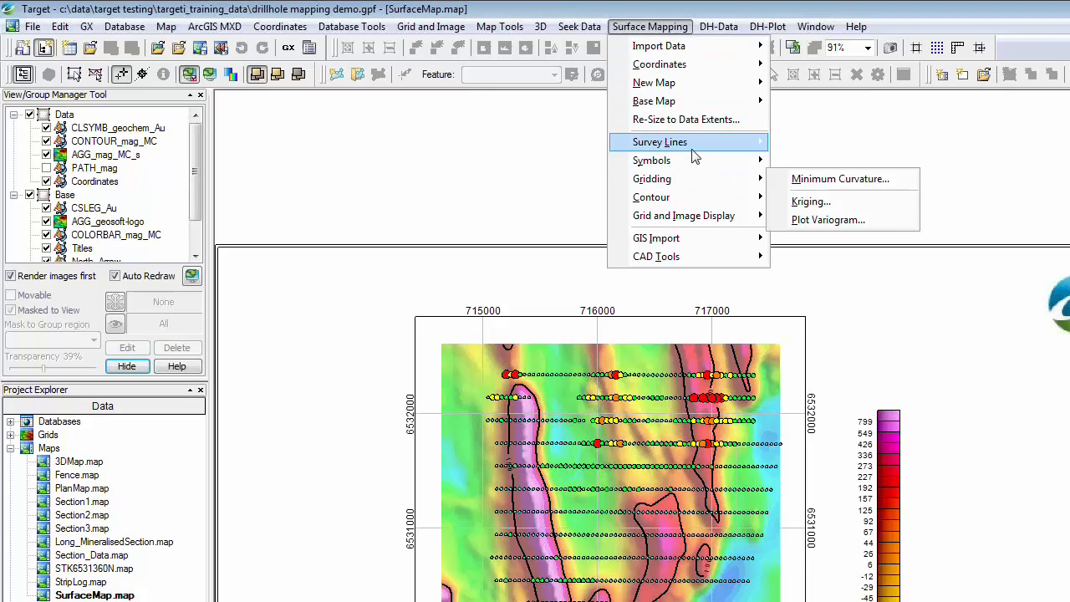
pyautogui.moveTo(695, 147)
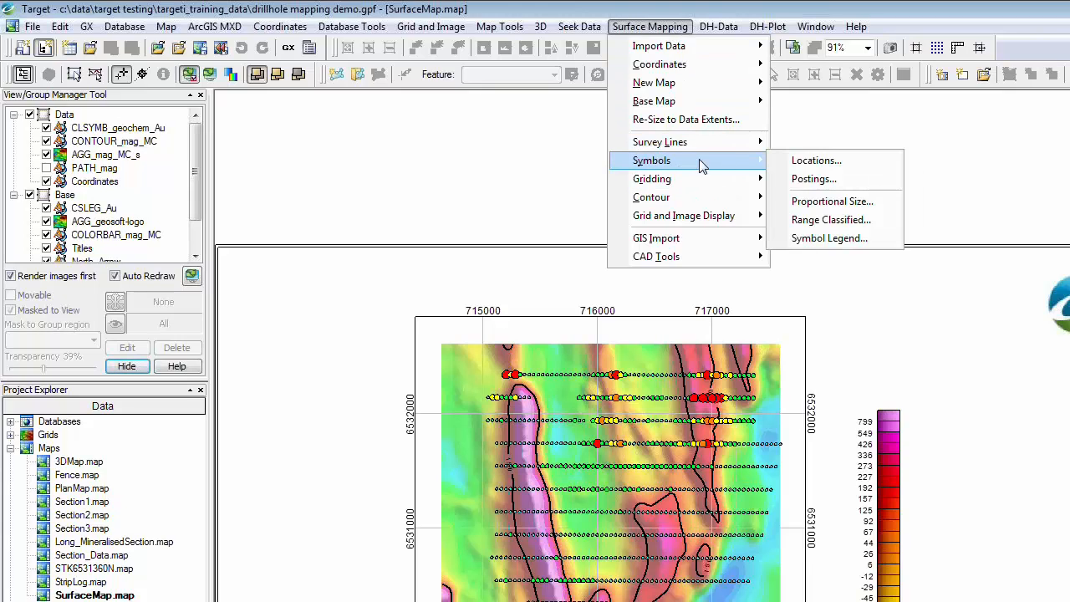
pyautogui.moveTo(729, 184)
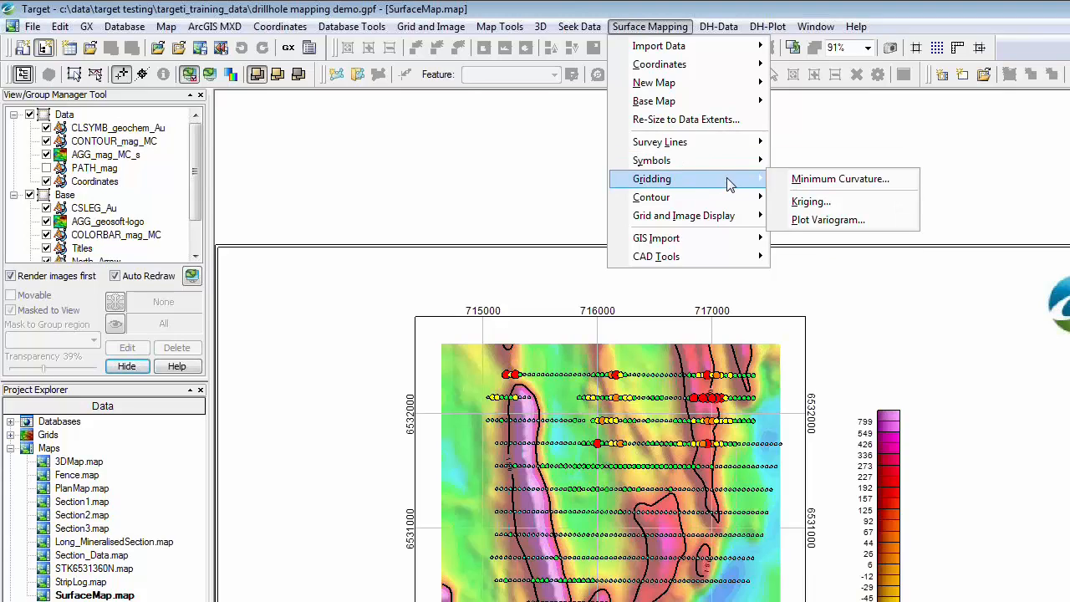
# Display the PATH_mag survey lines group over the magnetics grid on the surface map
pyautogui.rightClick(875, 299)
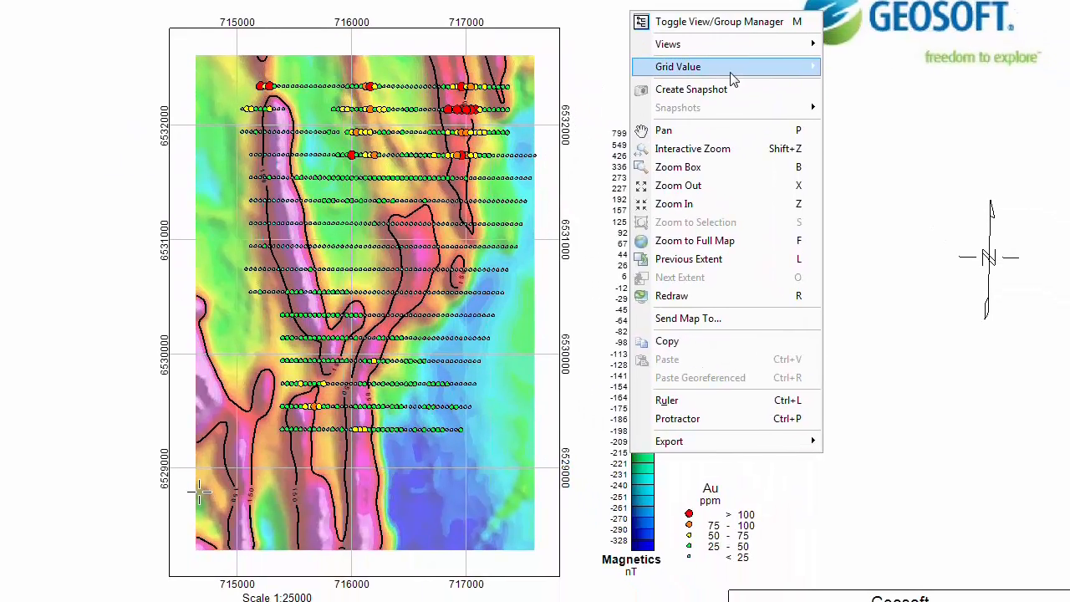
pyautogui.click(678, 166)
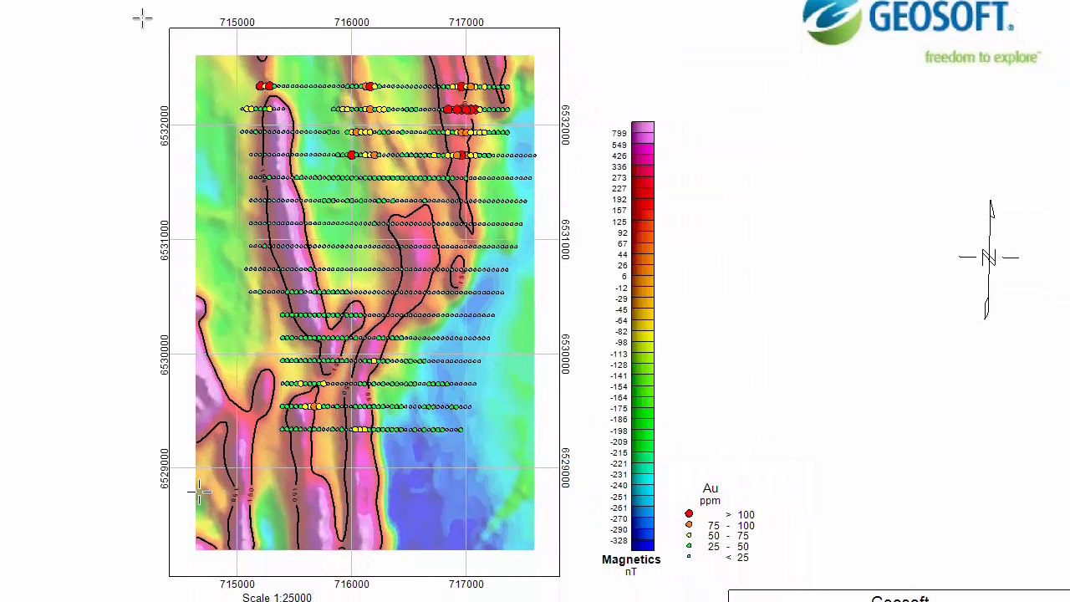
pyautogui.moveTo(143, 31); pyautogui.dragTo(558, 406)
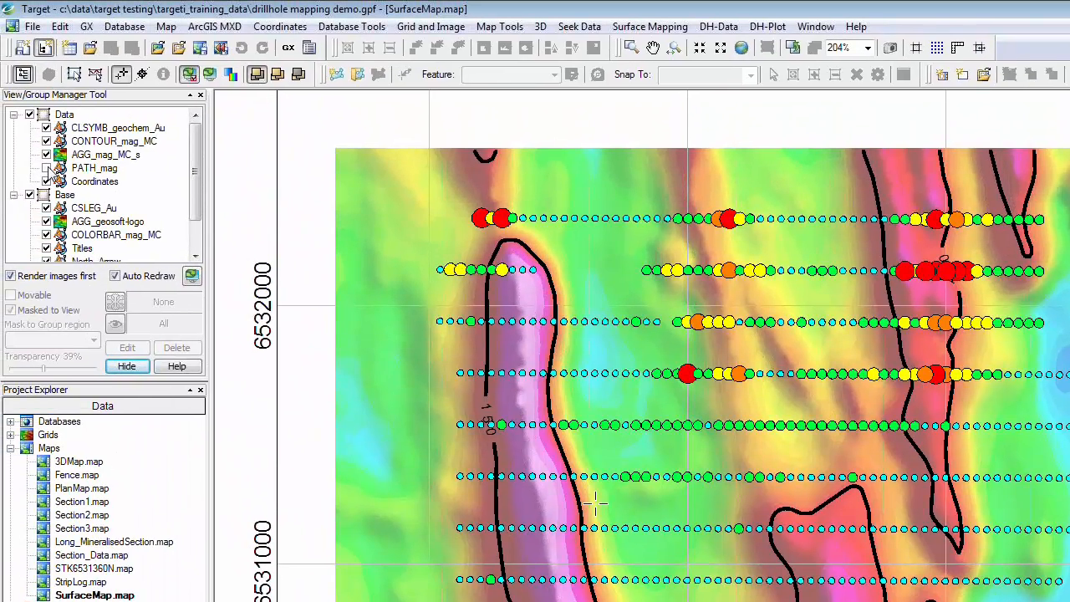
pyautogui.click(46, 168)
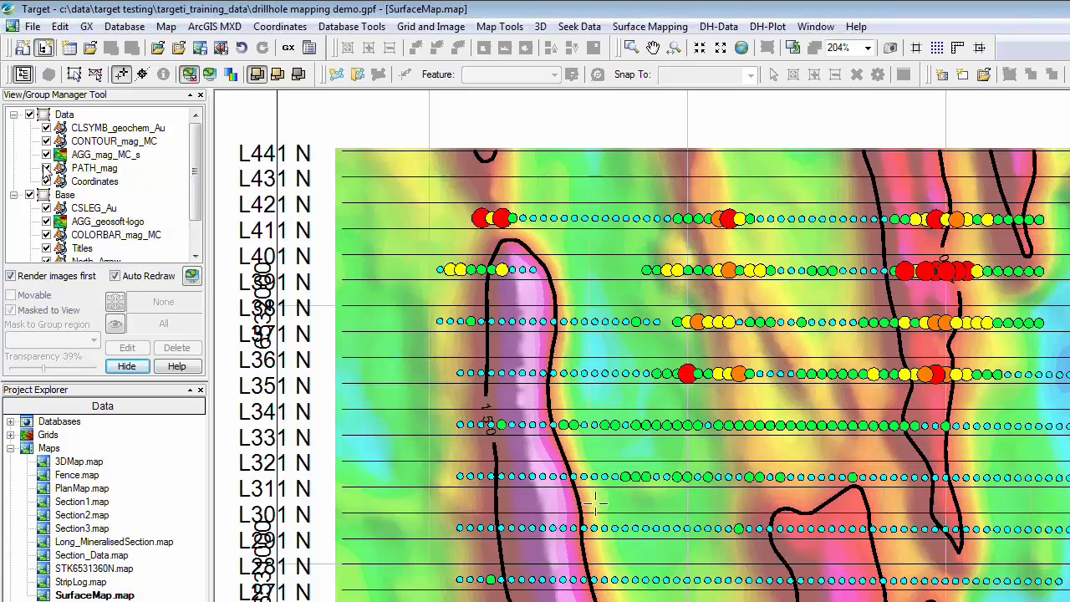
pyautogui.click(46, 168)
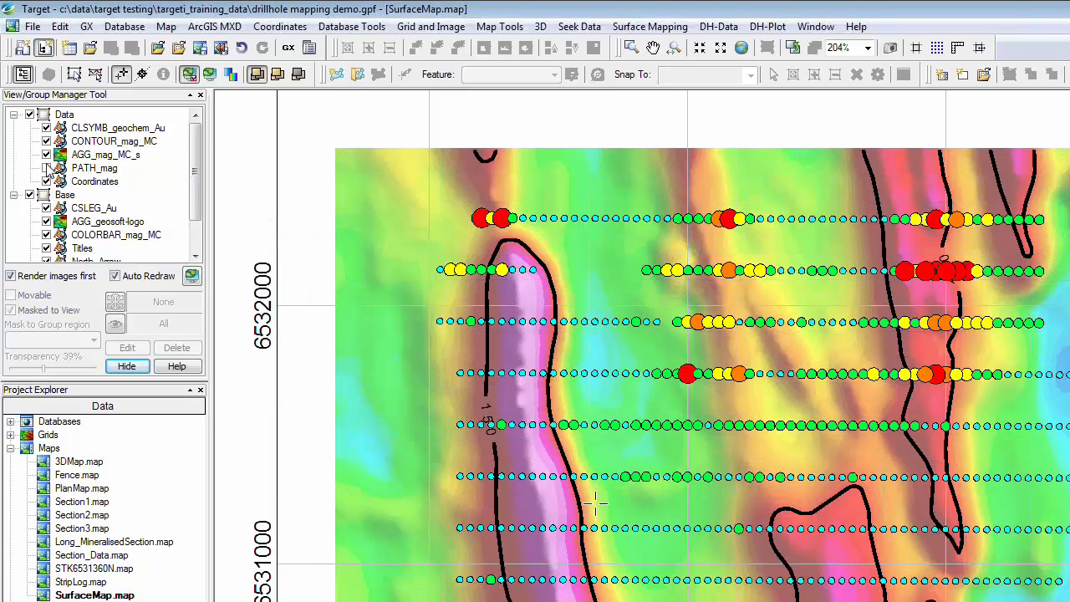
pyautogui.click(46, 169)
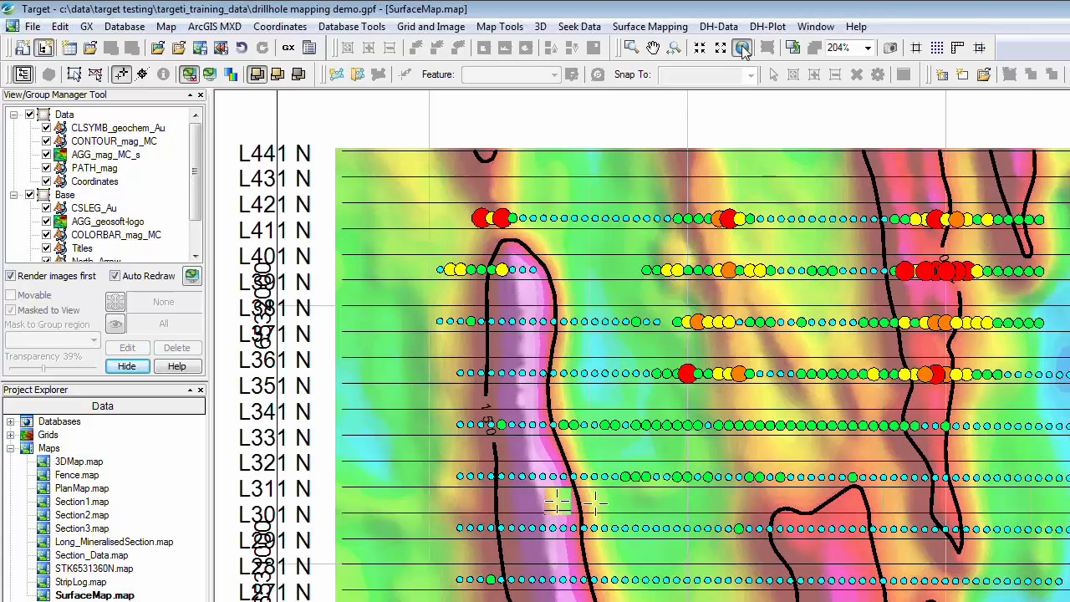
pyautogui.click(742, 48)
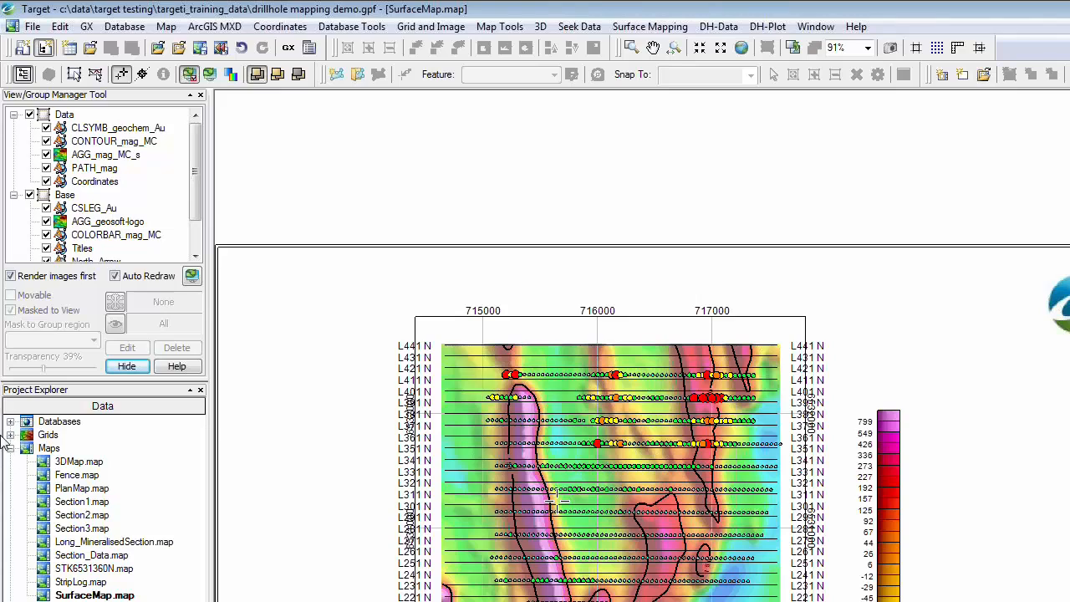
# Open the mag.gdb and geochem.gdb databases from the project, ending with mag.gdb in front
pyautogui.click(10, 421)
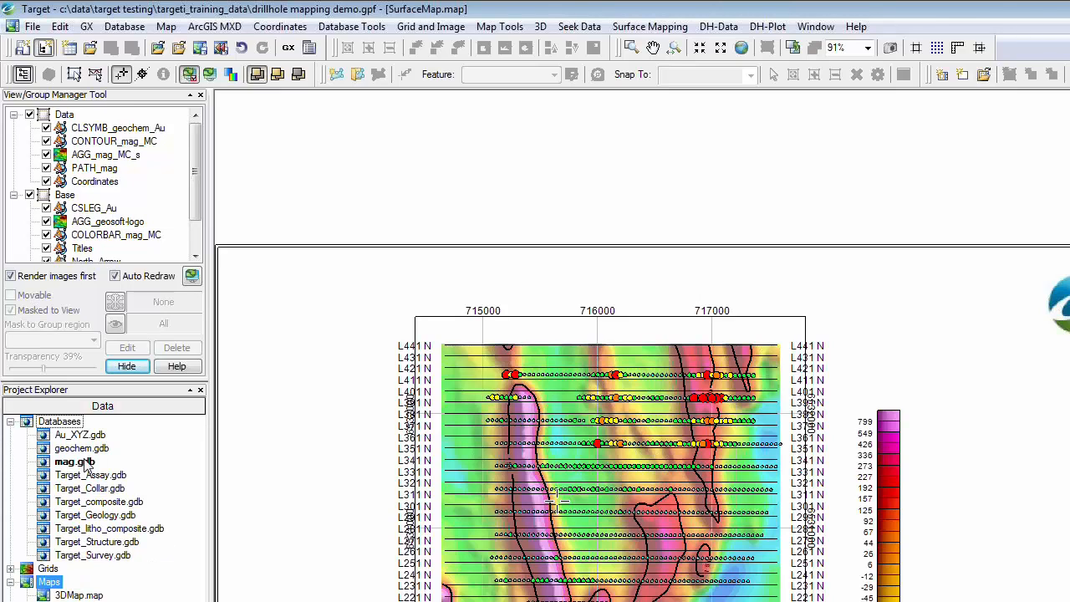
pyautogui.click(110, 30)
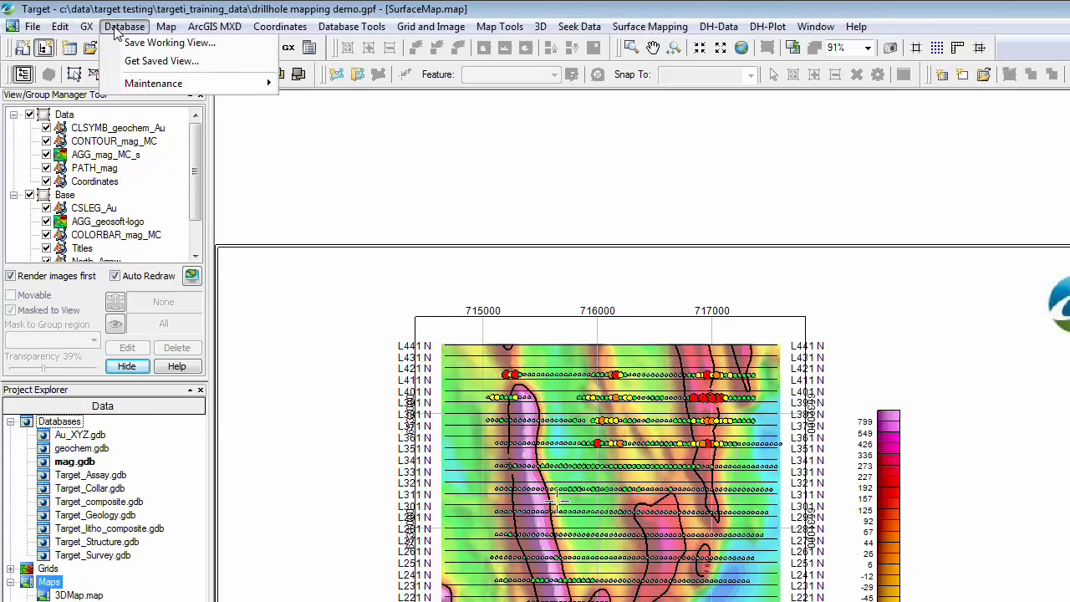
pyautogui.doubleClick(82, 467)
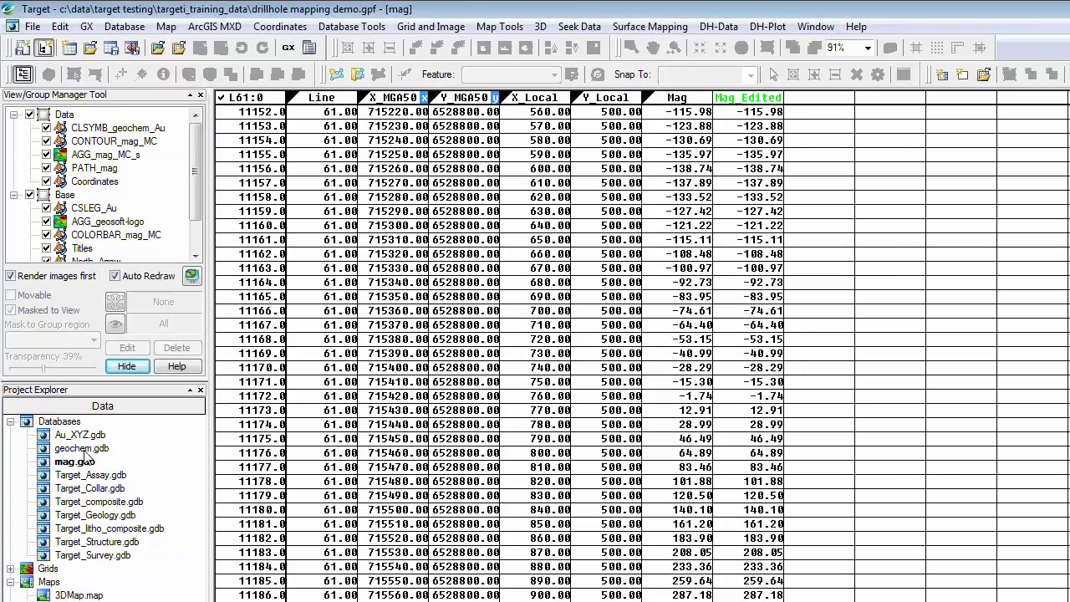
pyautogui.doubleClick(87, 450)
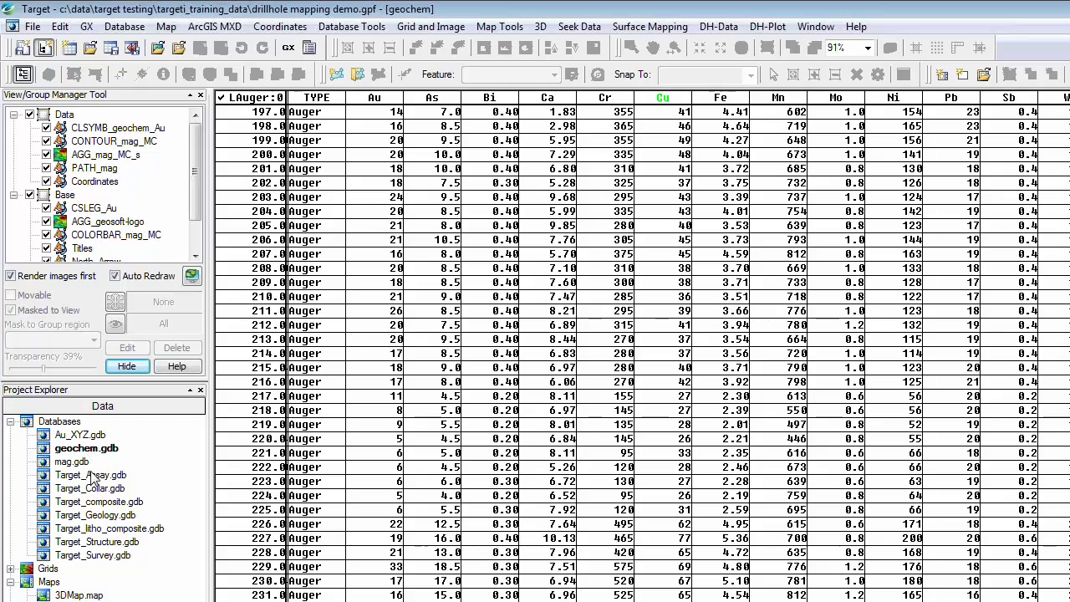
pyautogui.doubleClick(82, 463)
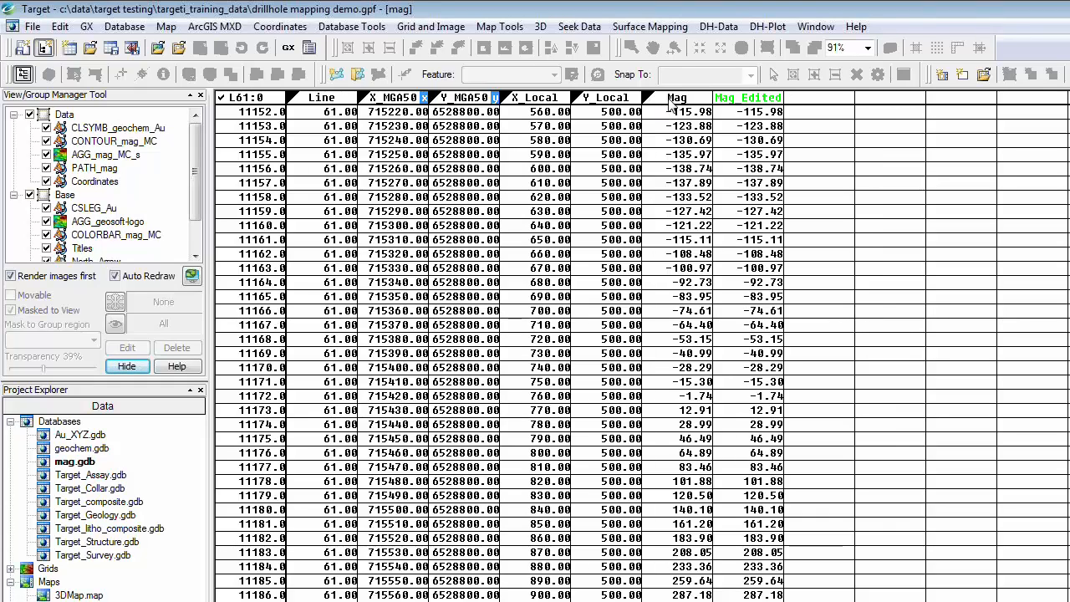
# List the survey lines contained in the mag database and look through them
pyautogui.rightClick(250, 101)
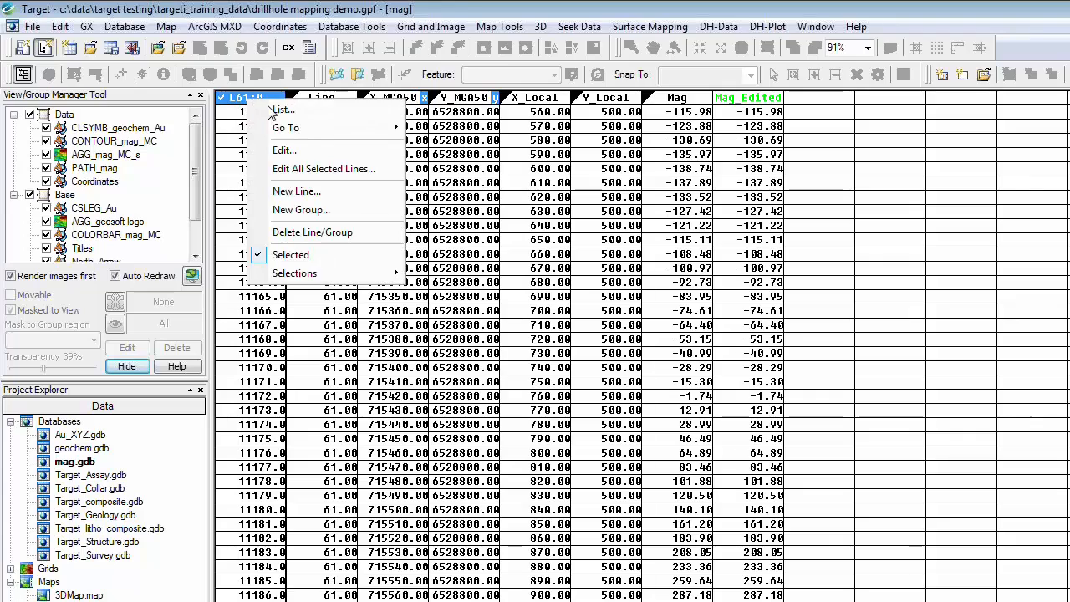
pyautogui.click(272, 109)
pyautogui.moveTo(330, 181); pyautogui.dragTo(334, 134)
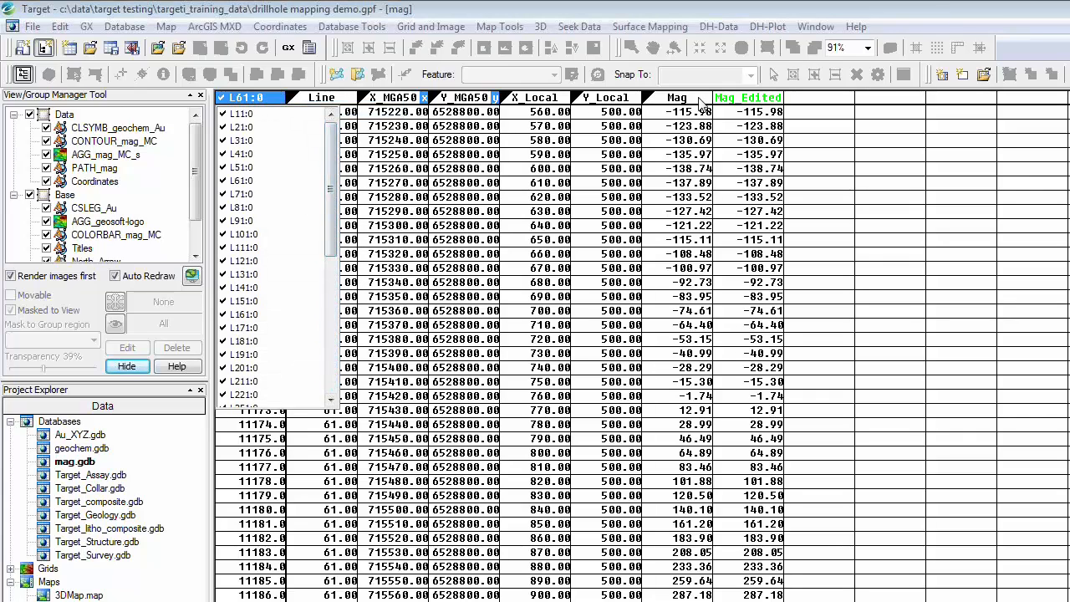
# Show the Mag channel of line L61 as a profile in the mag database
pyautogui.click(701, 101)
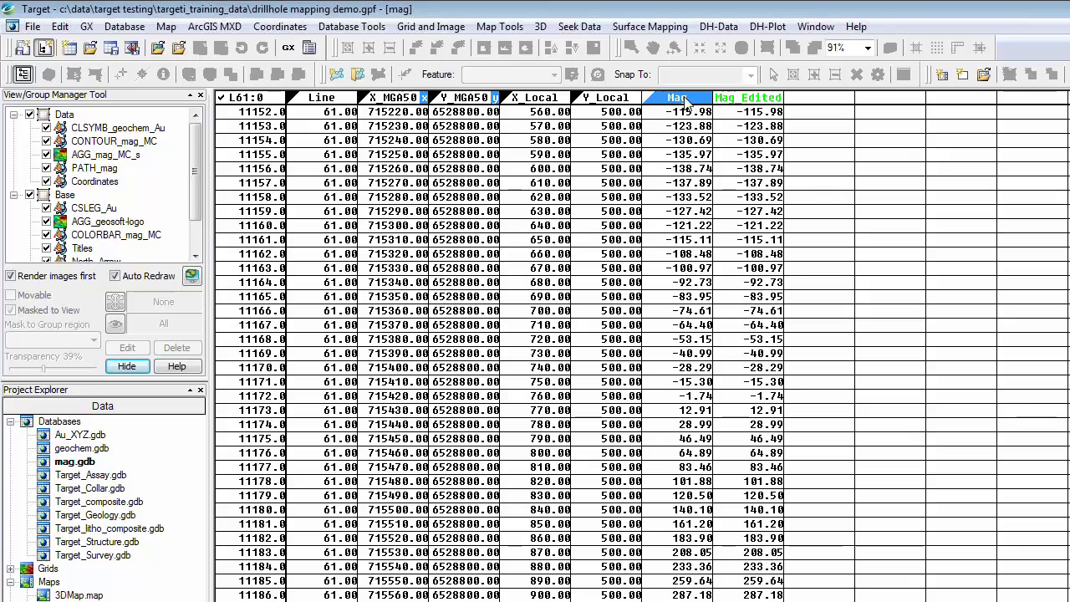
pyautogui.rightClick(686, 100)
pyautogui.click(727, 388)
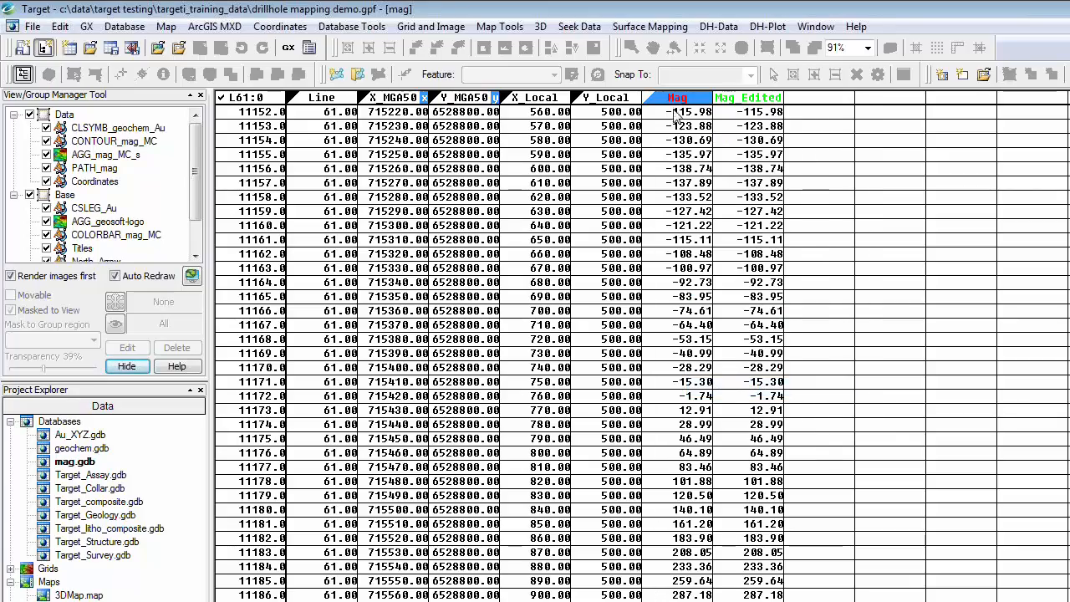
pyautogui.rightClick(679, 98)
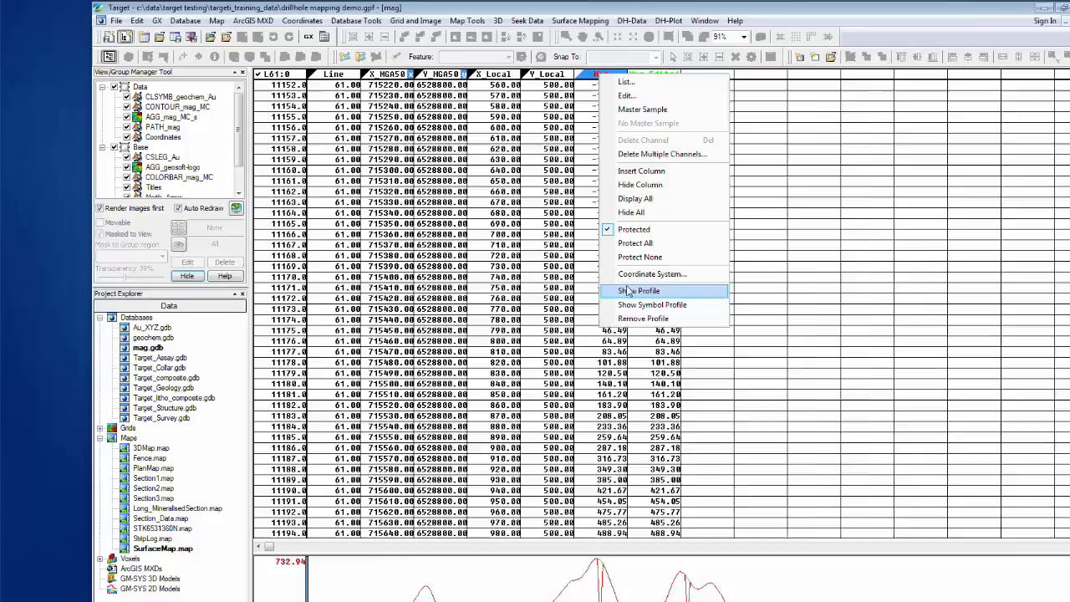
pyautogui.click(713, 386)
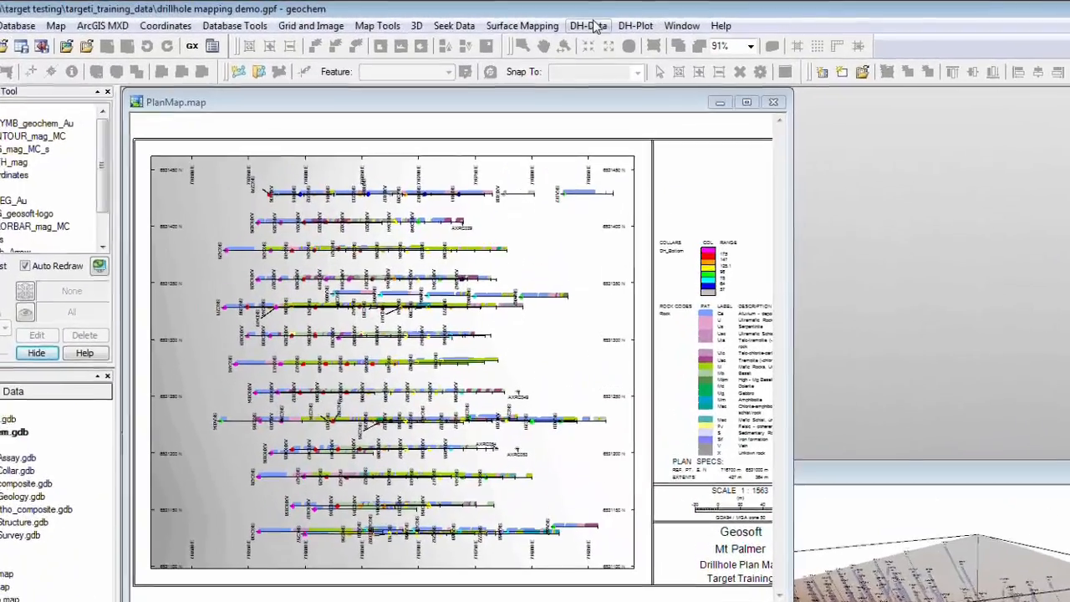
pyautogui.click(594, 26)
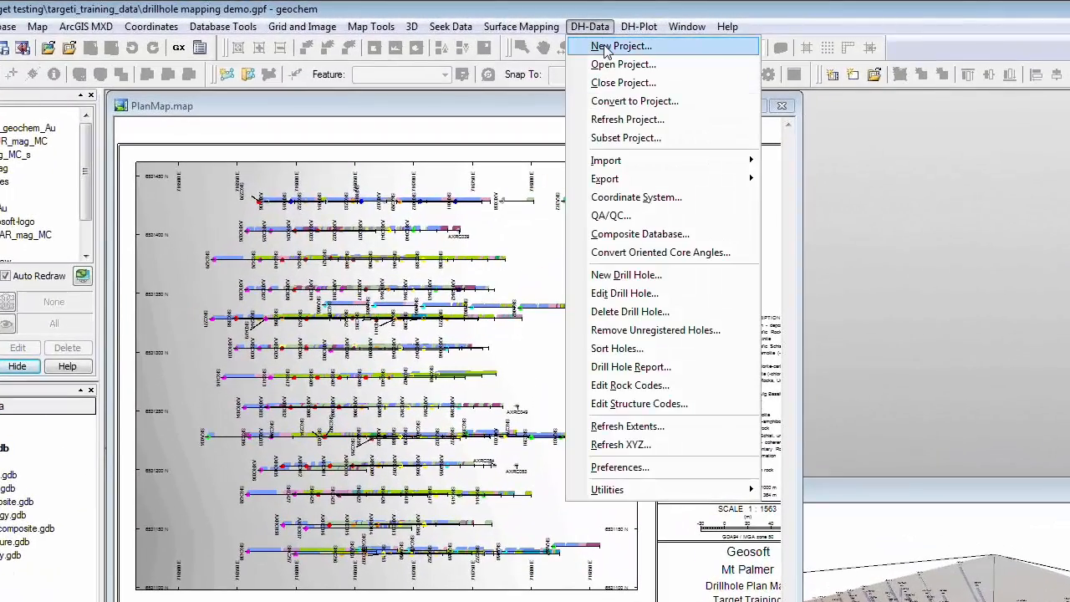
pyautogui.click(611, 47)
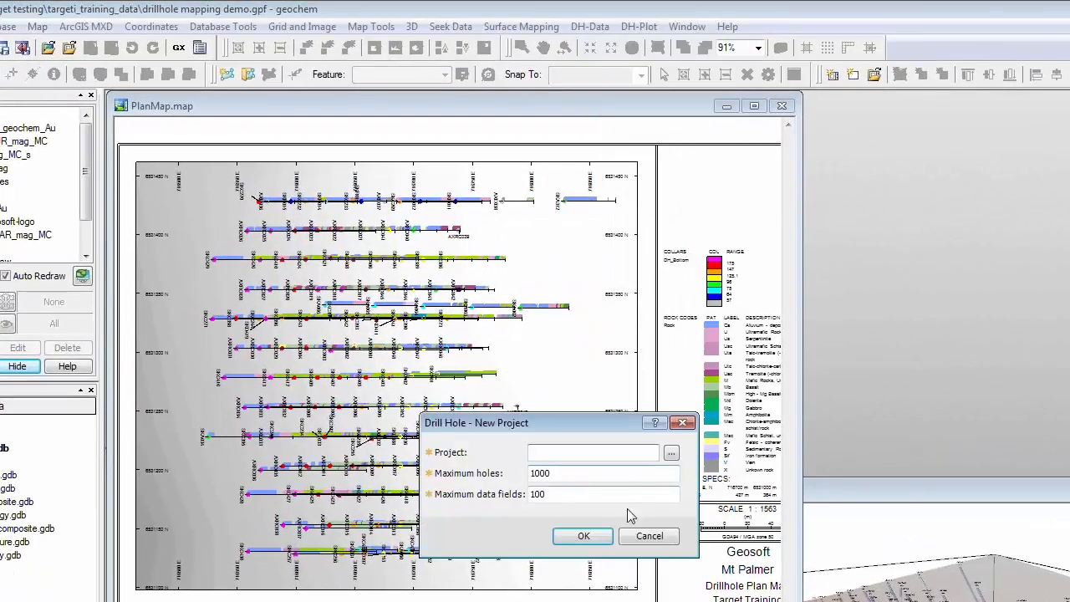
pyautogui.click(646, 535)
pyautogui.click(590, 27)
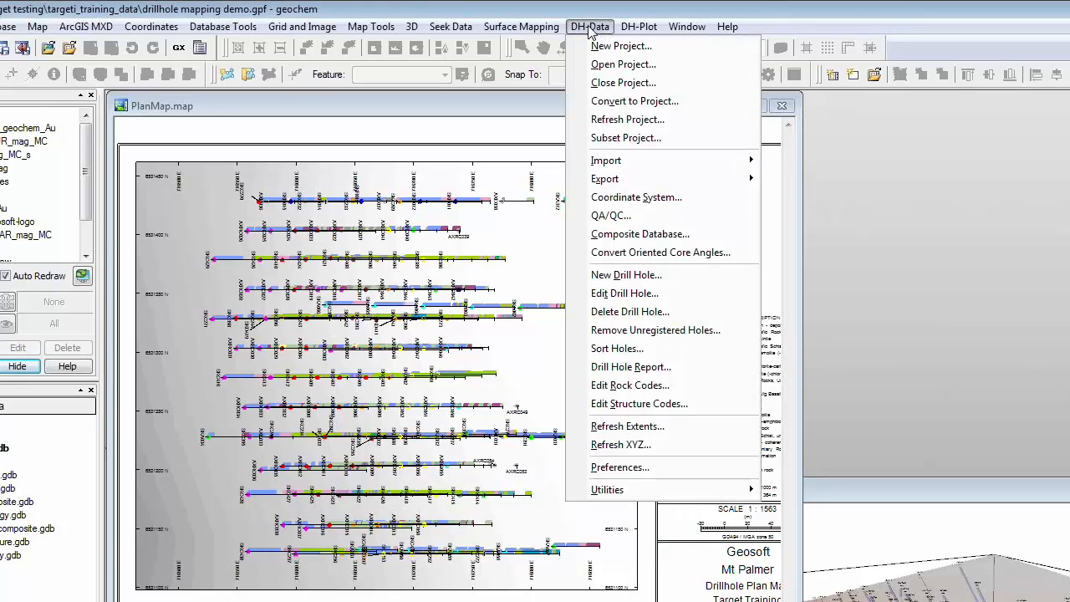
pyautogui.moveTo(638, 160)
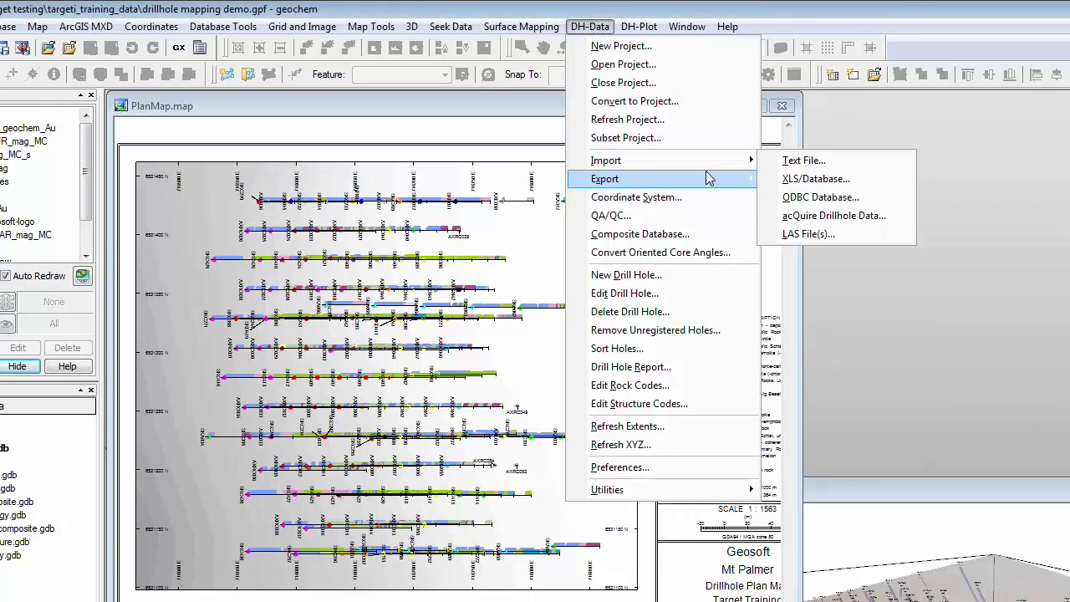
pyautogui.click(860, 181)
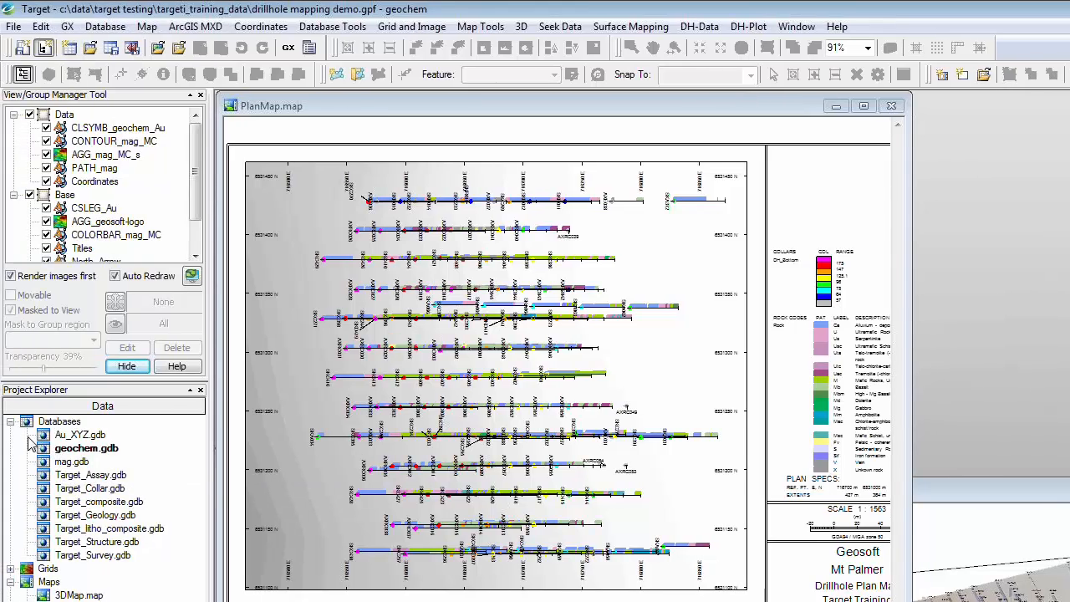
# Open the Target_Assay.gdb drillhole database from the project
pyautogui.click(84, 477)
pyautogui.doubleClick(83, 476)
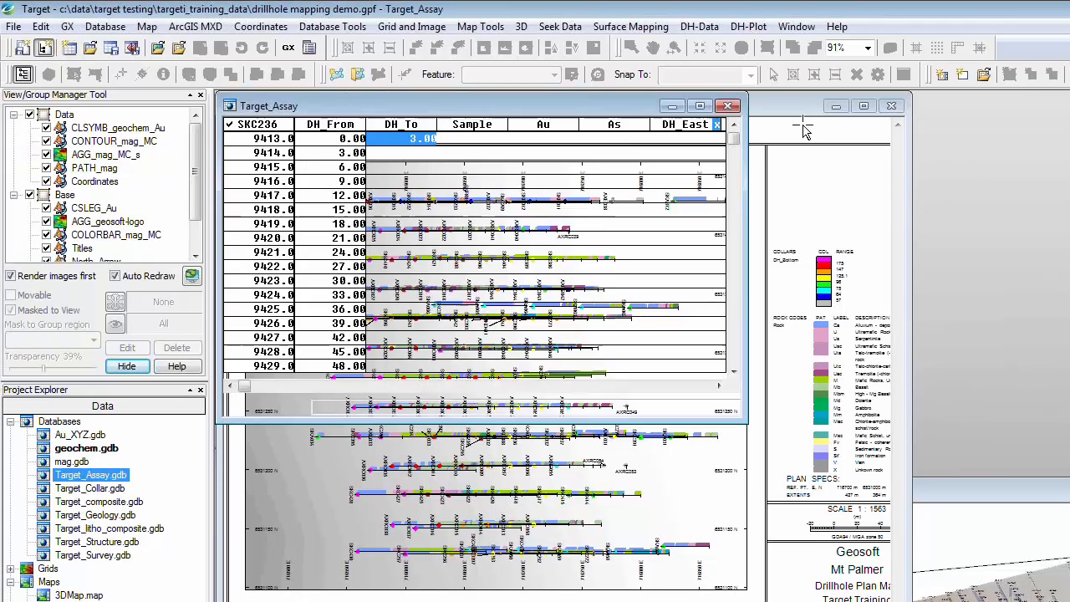
# Look over the drillhole data import formats and examine the Target_Assay database at full window size
pyautogui.click(699, 27)
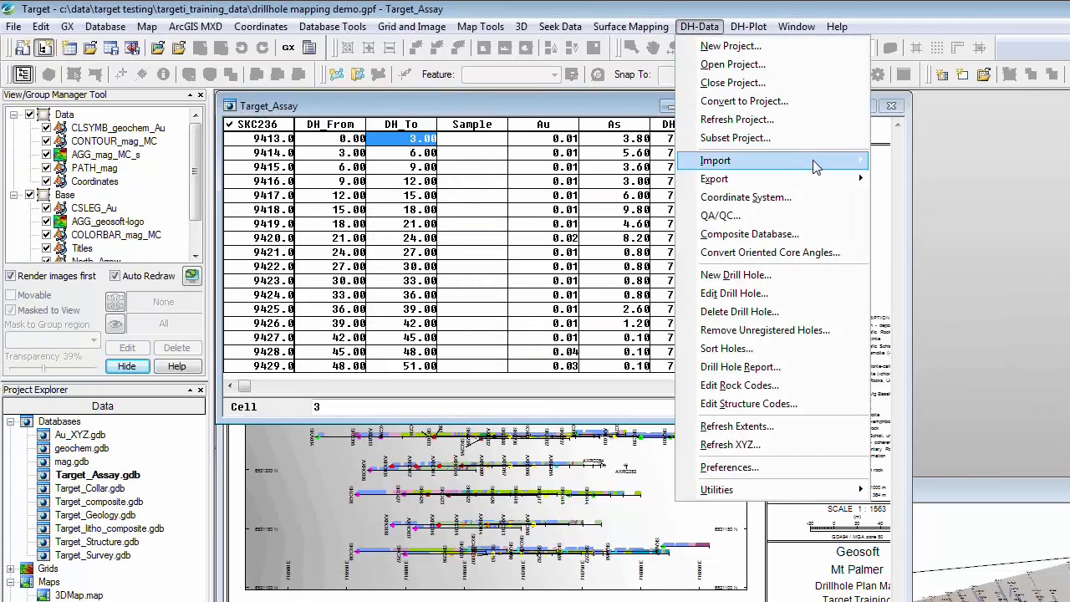
pyautogui.moveTo(821, 164)
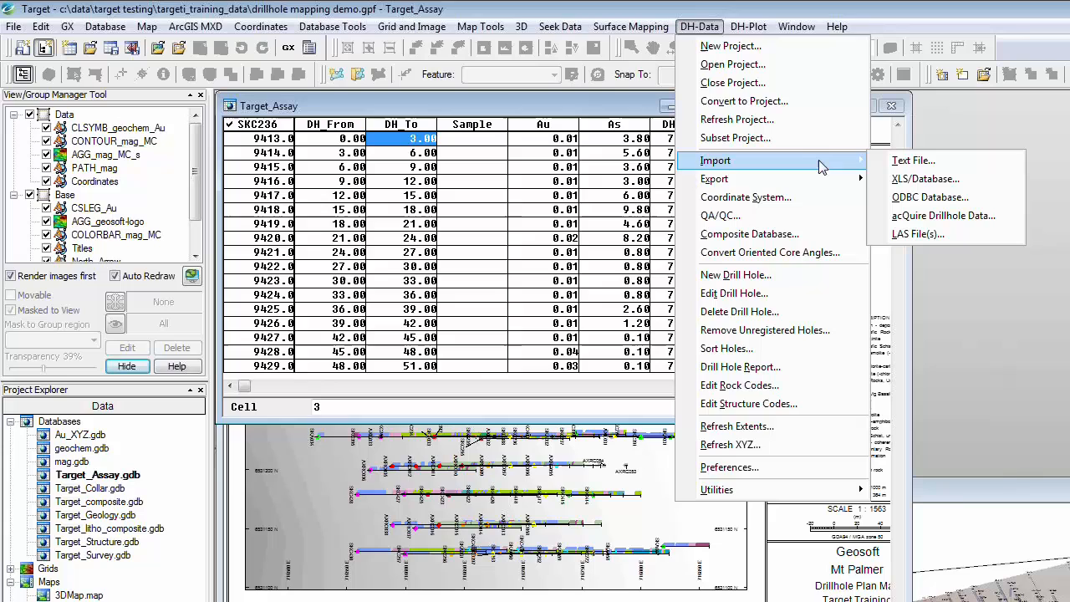
pyautogui.click(909, 185)
pyautogui.click(705, 106)
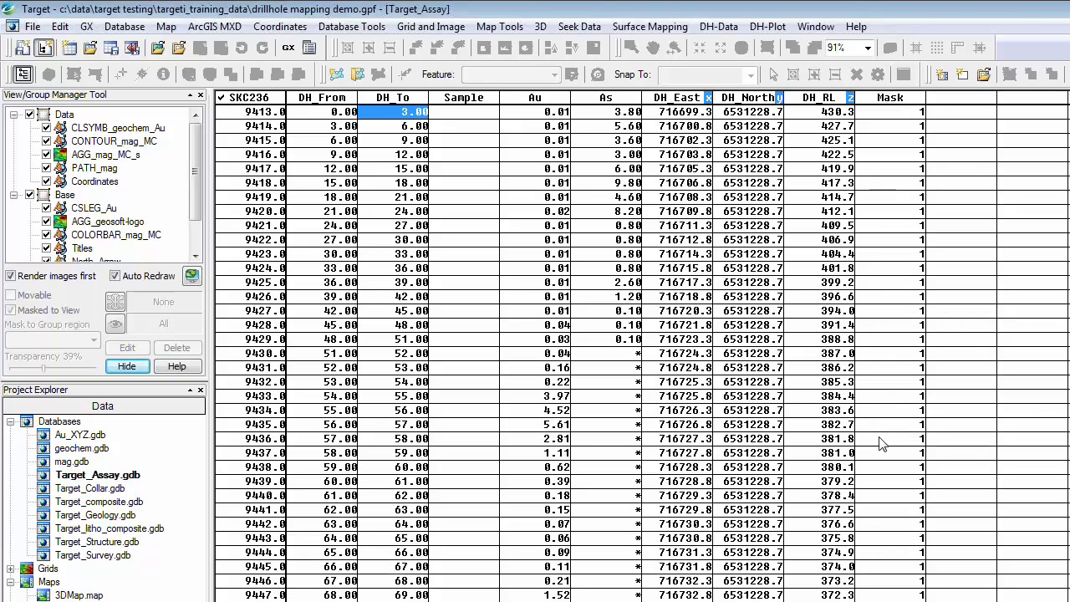
pyautogui.click(1069, 27)
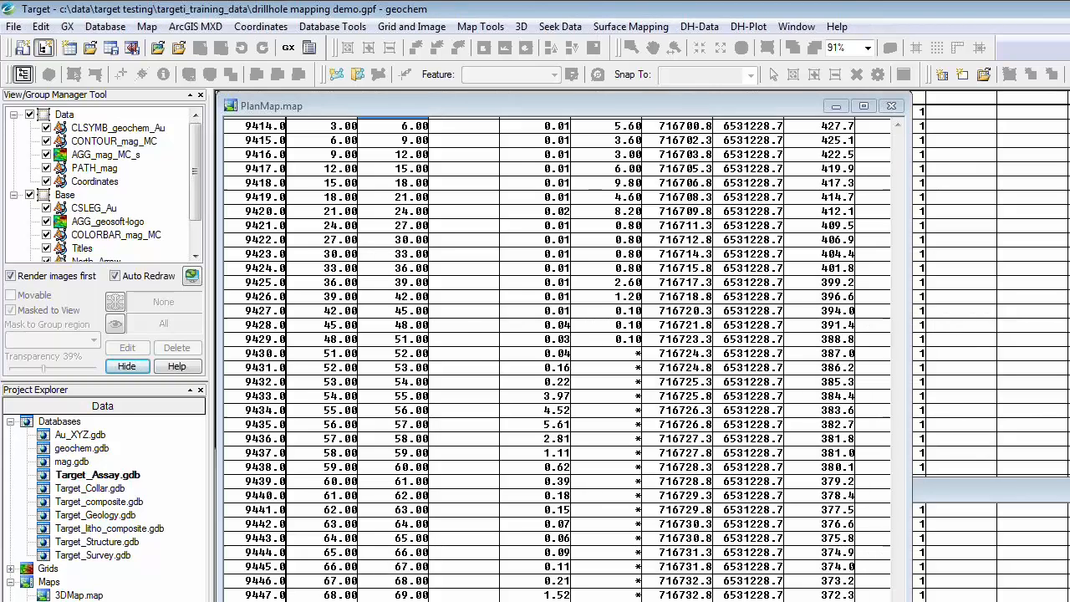
# Open the Target_Collar.gdb drillhole database from the project, view its collar table, and return to the map windows
pyautogui.click(91, 490)
pyautogui.doubleClick(92, 491)
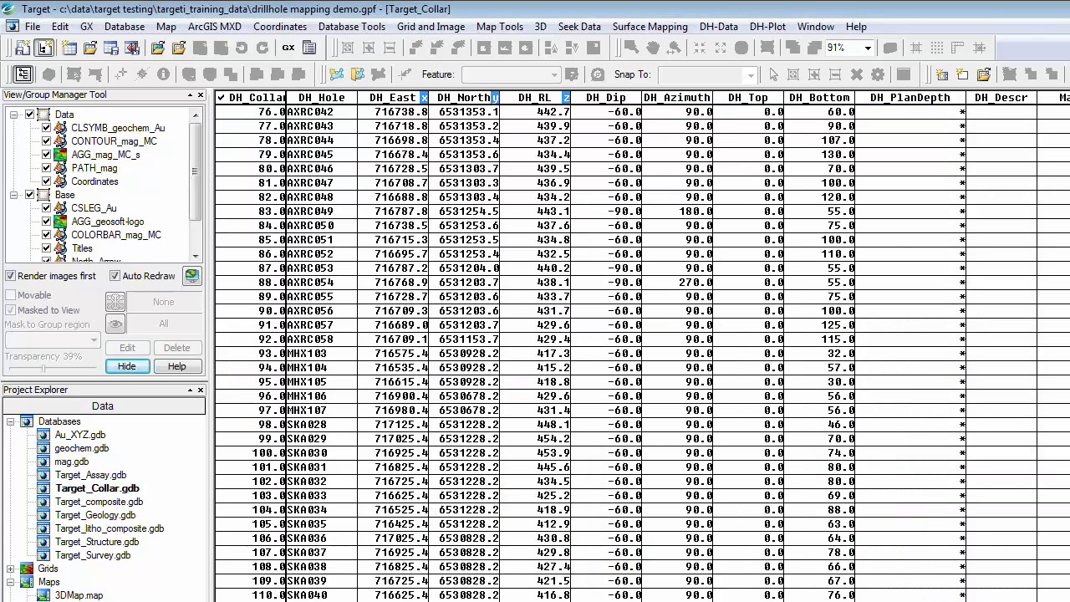
pyautogui.click(1069, 27)
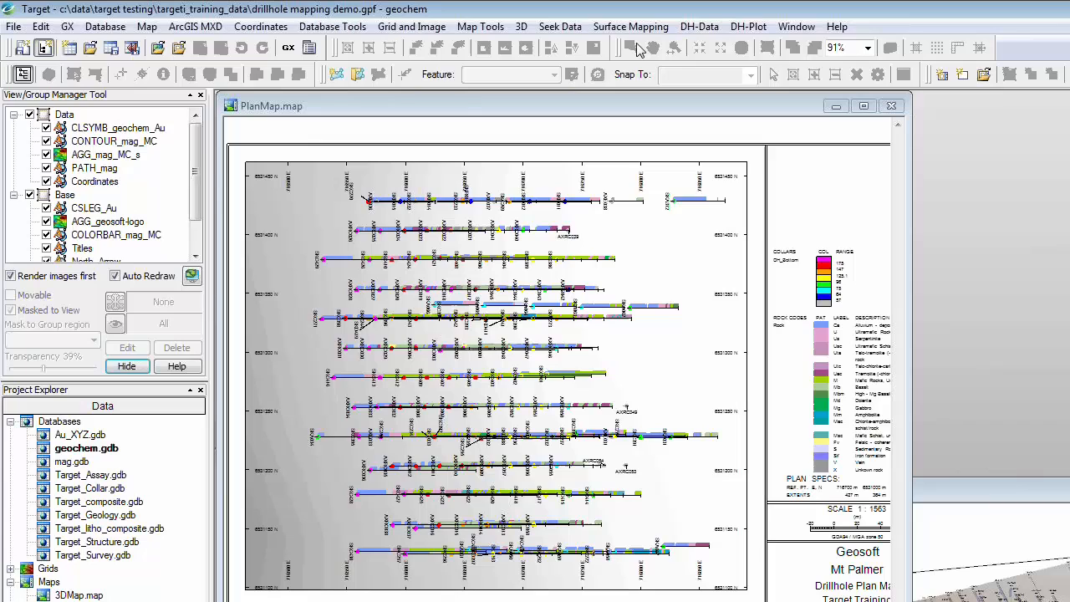
# Run the drillhole QA/QC on From-To Data for all holes, using notepad.exe as the text editor for the report
pyautogui.click(697, 30)
pyautogui.click(744, 219)
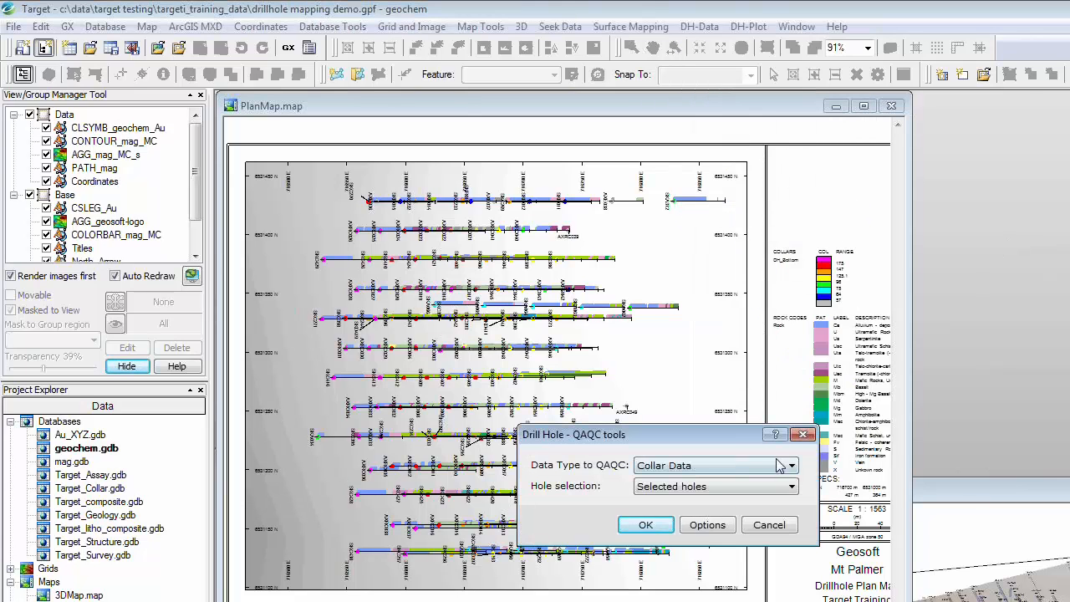
pyautogui.click(793, 475)
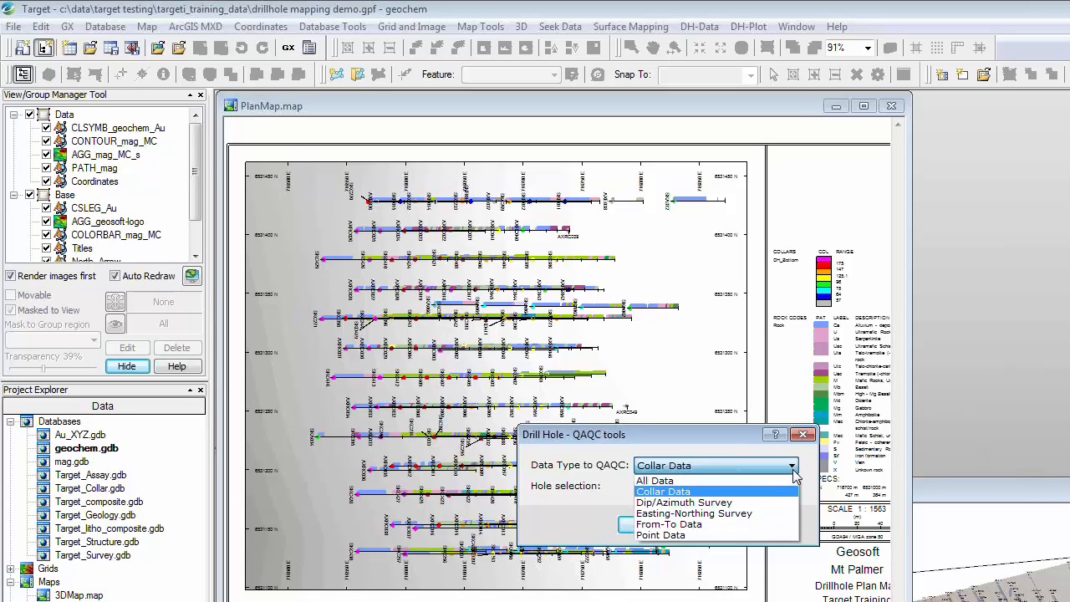
pyautogui.click(727, 527)
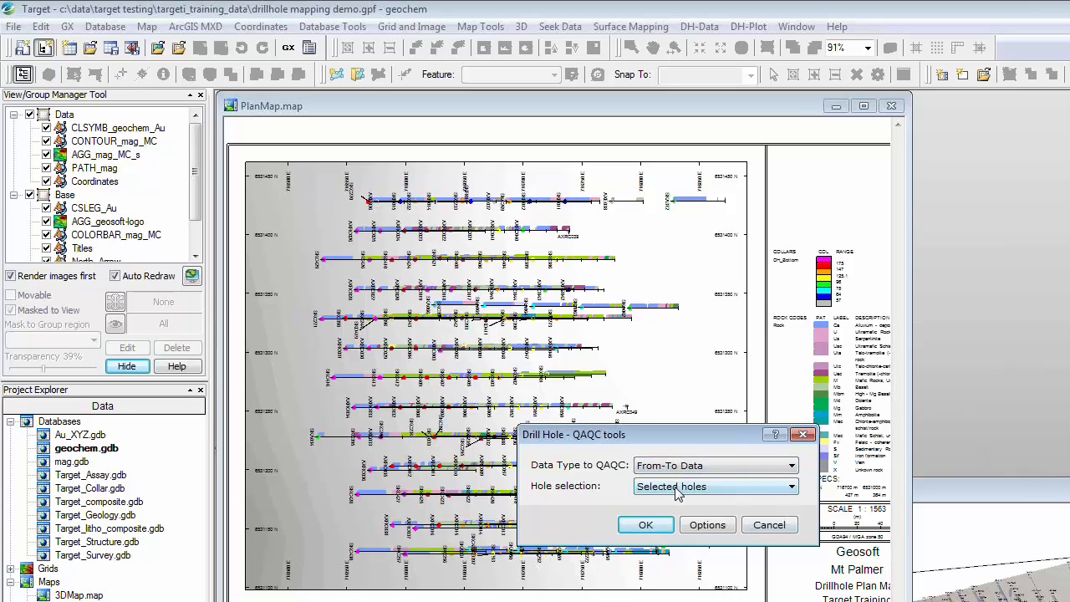
pyautogui.click(678, 489)
pyautogui.click(678, 489)
pyautogui.click(678, 489)
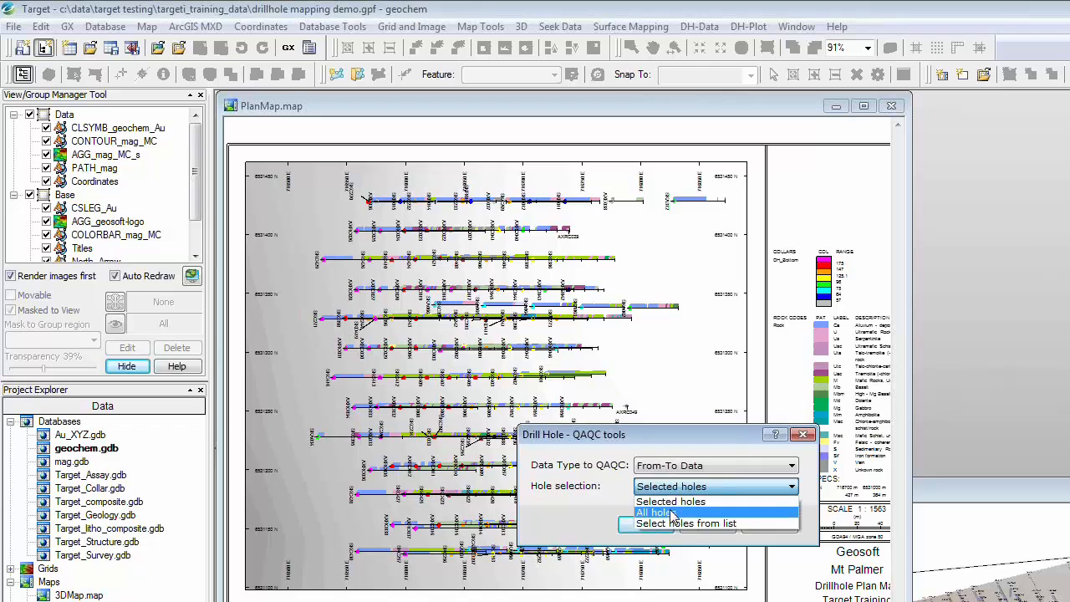
pyautogui.click(673, 513)
pyautogui.click(645, 524)
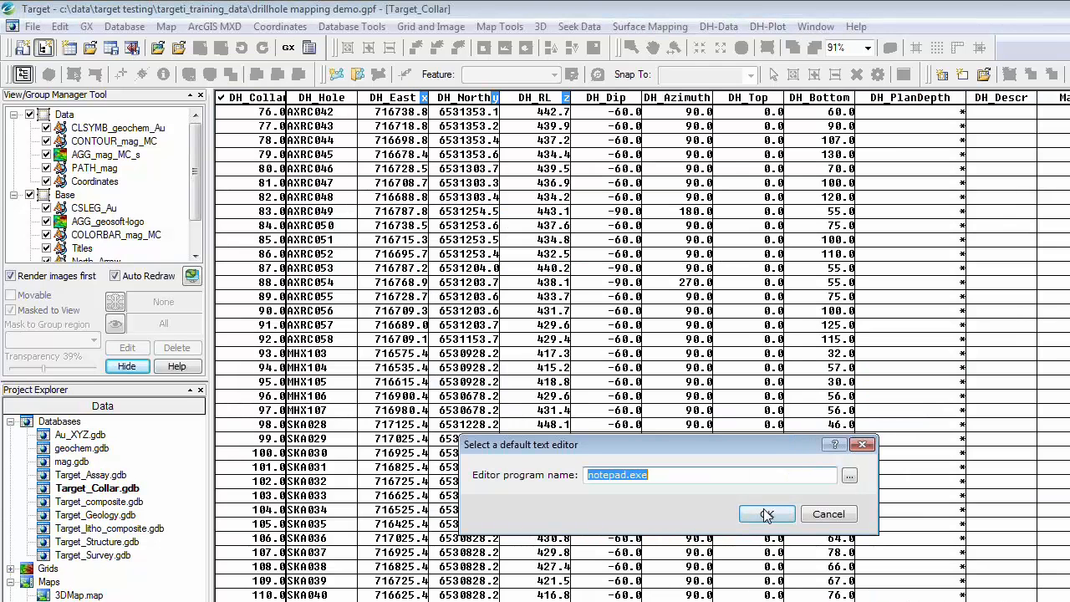
pyautogui.click(767, 514)
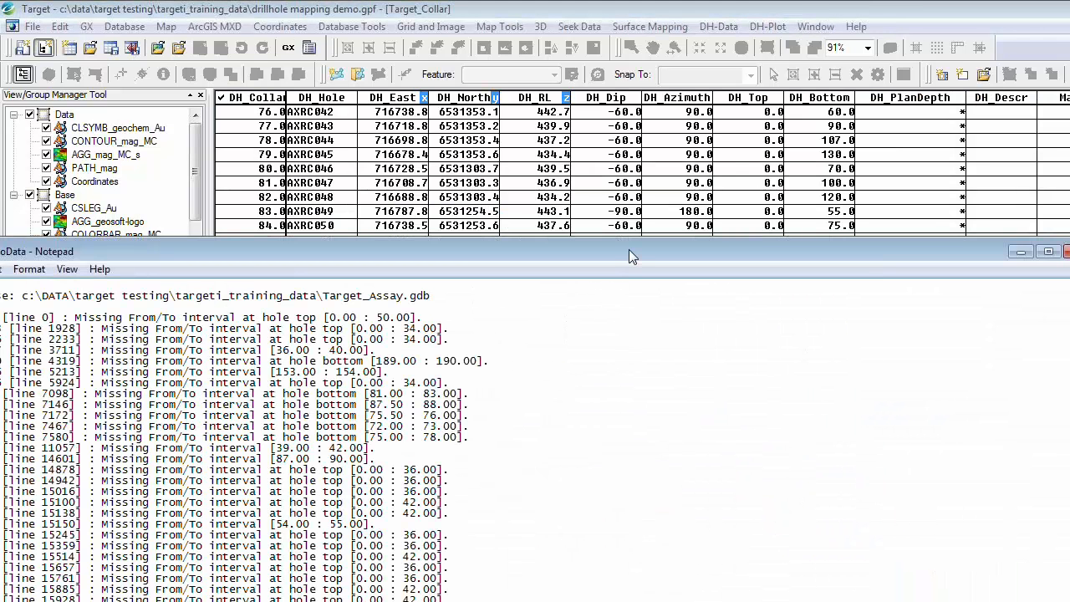
# Read through the FromToData report for the Target_Assay and Target_Geology databases, and close it
pyautogui.moveTo(631, 249); pyautogui.dragTo(831, 191)
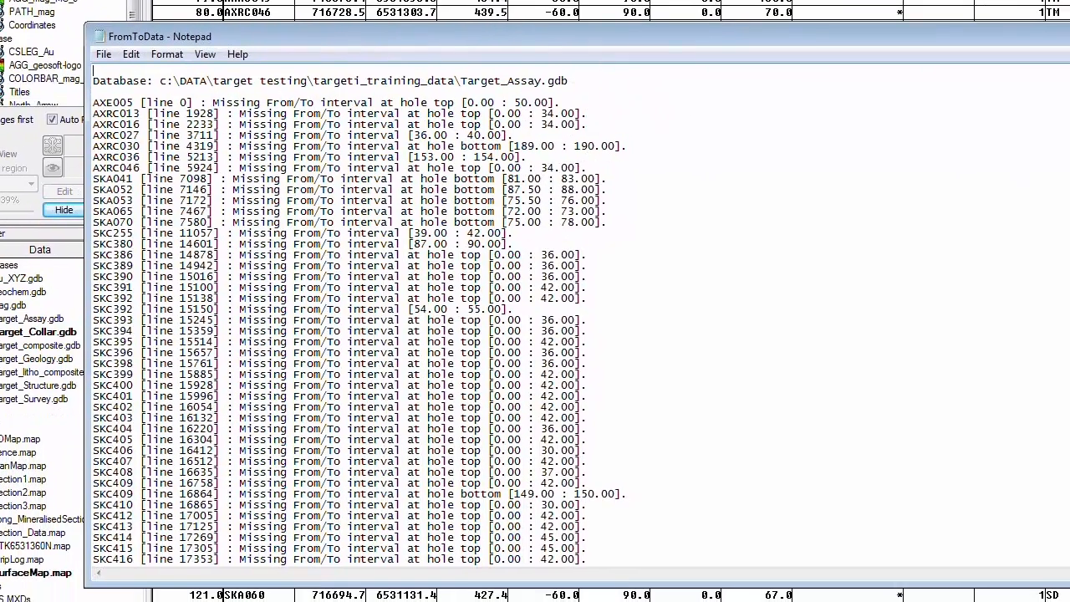
pyautogui.scroll(-18, 360, 318)
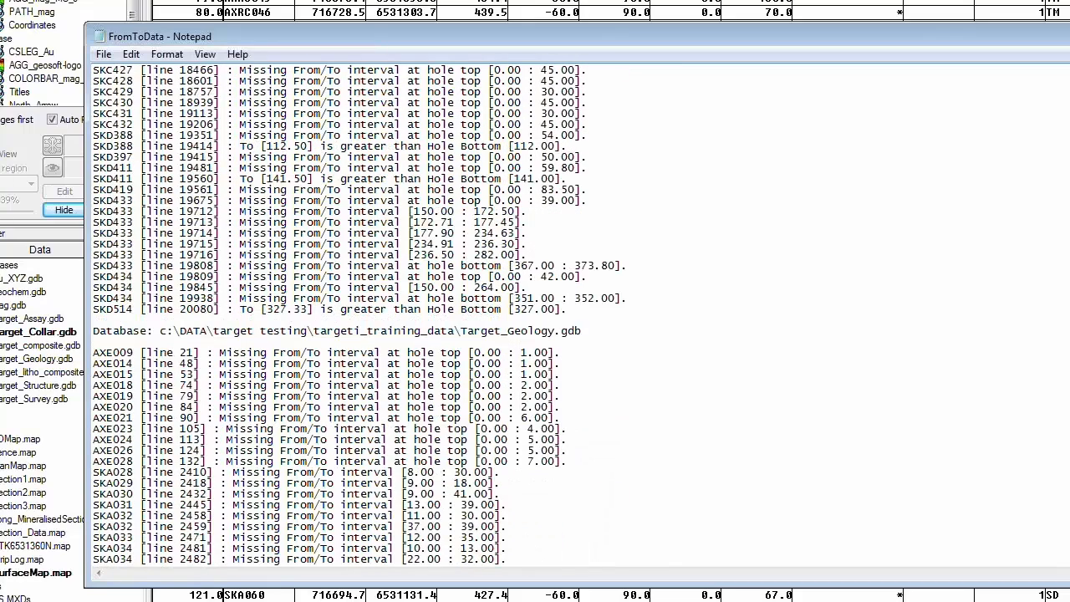
pyautogui.scroll(1, 359, 318)
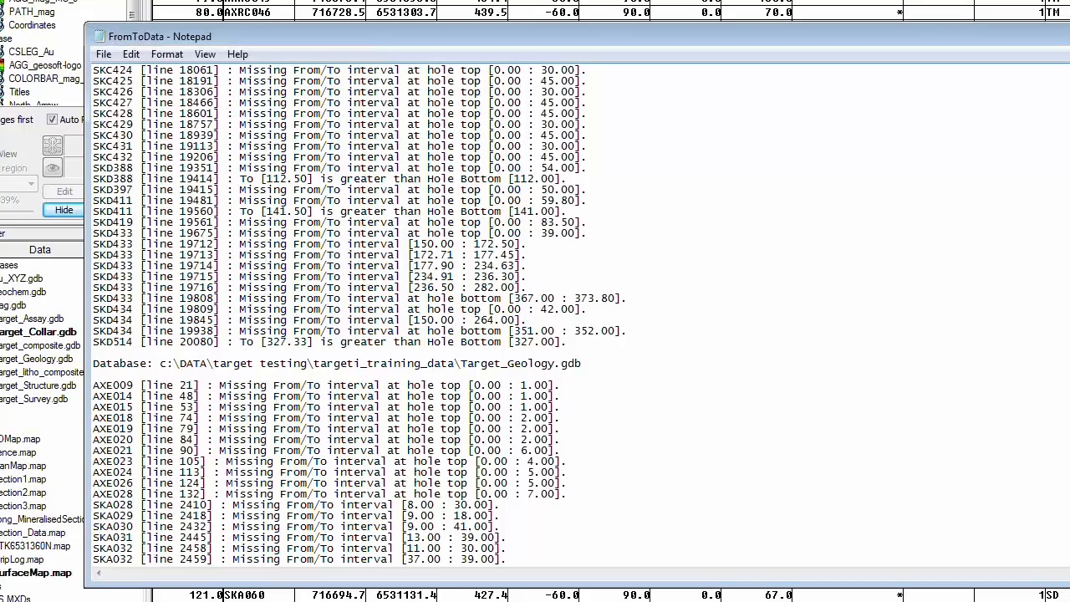
pyautogui.hotkey('alt', 'F4')
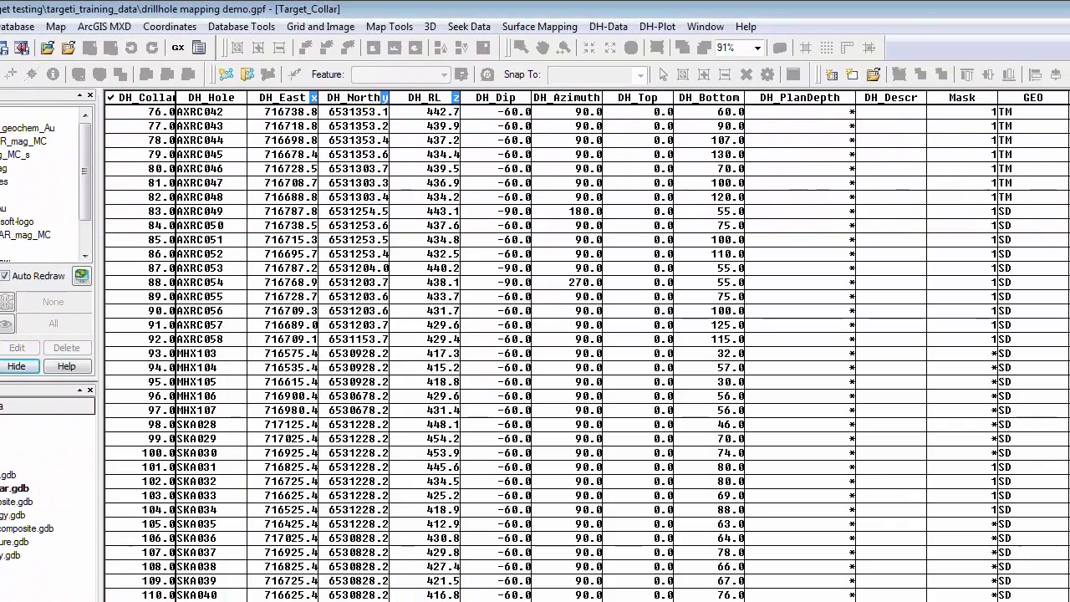
# Review the drillhole composite database settings with Target_Assay.gdb as input, including the interval selection methods, and leave without compositing
pyautogui.click(609, 27)
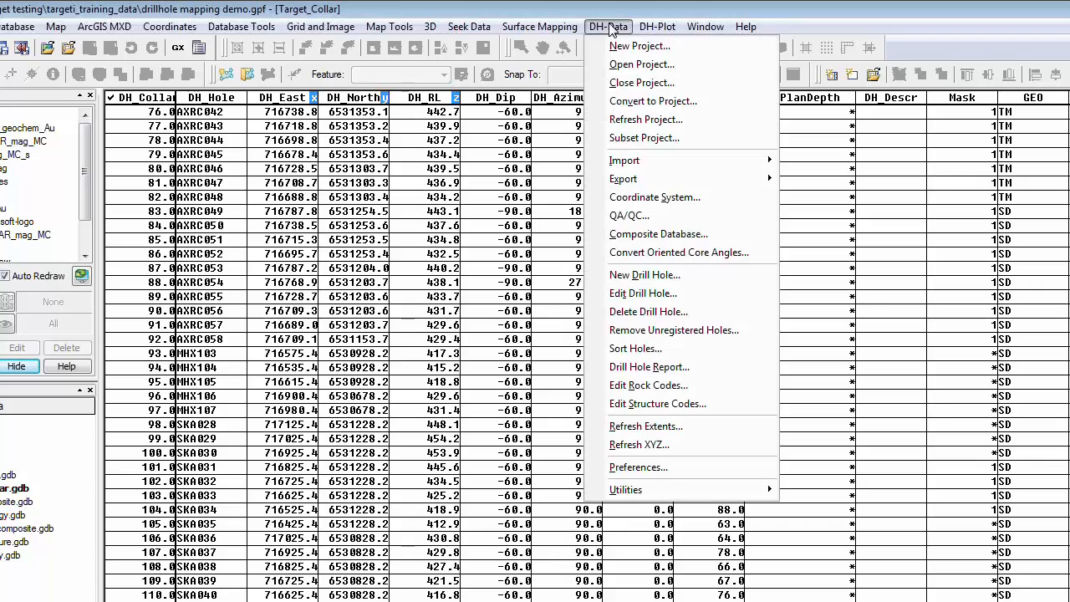
pyautogui.click(648, 239)
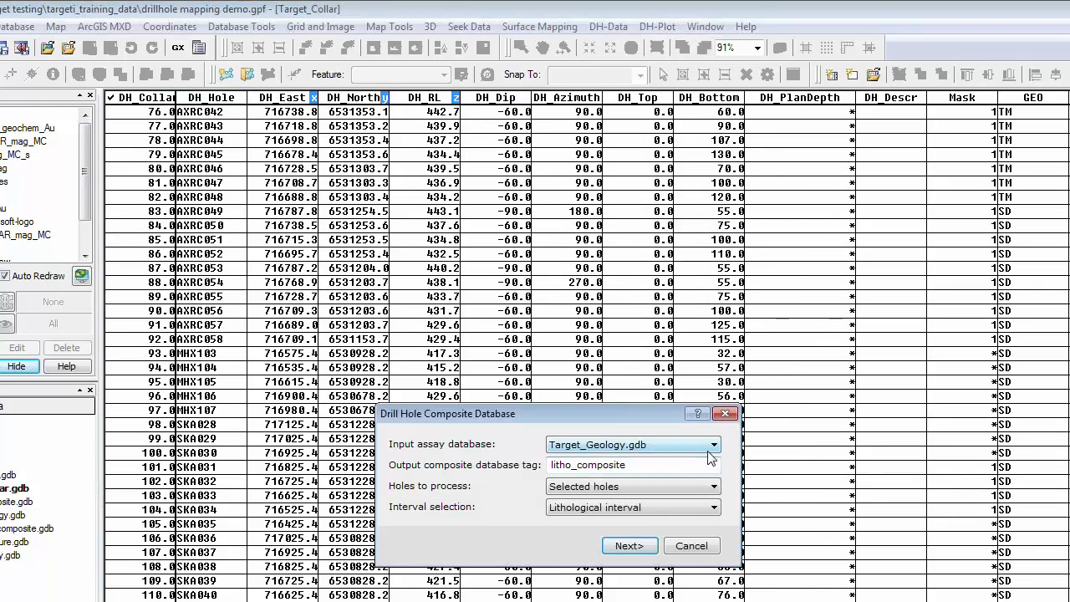
pyautogui.click(711, 450)
pyautogui.click(712, 447)
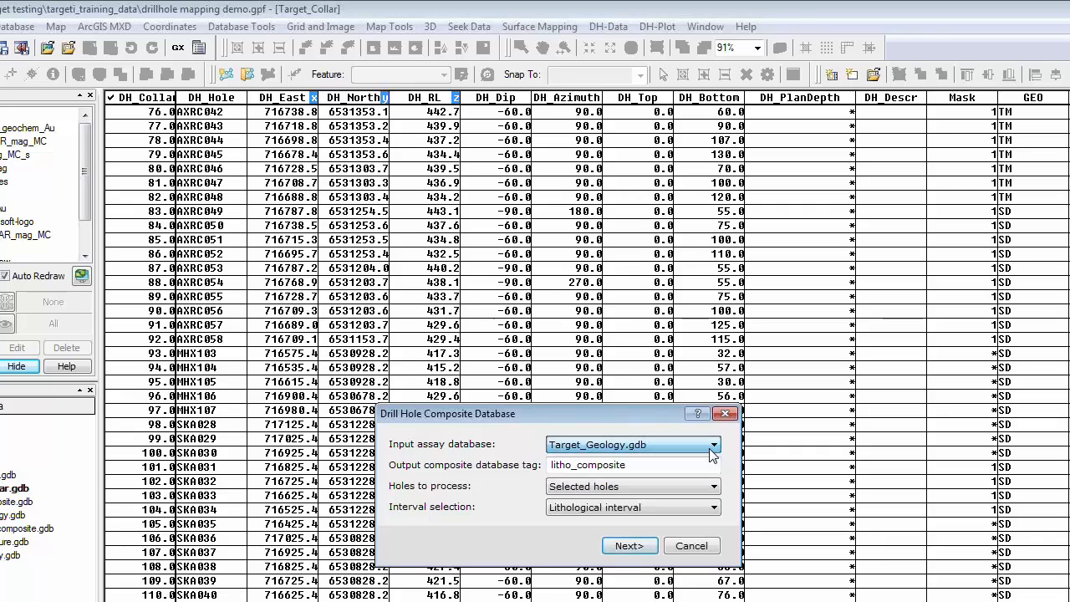
pyautogui.click(712, 445)
pyautogui.click(694, 460)
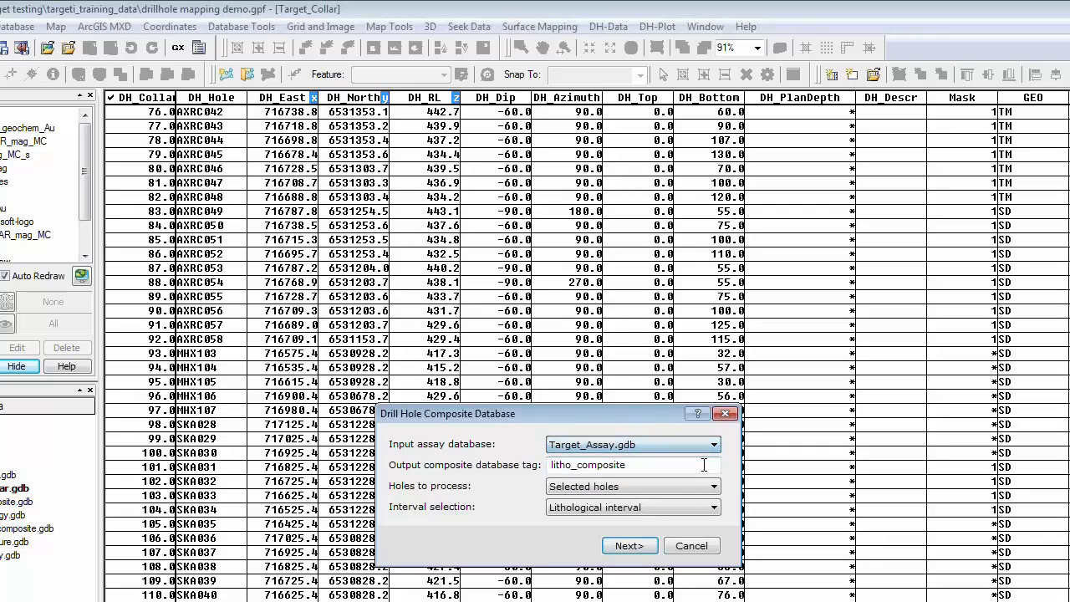
pyautogui.click(712, 509)
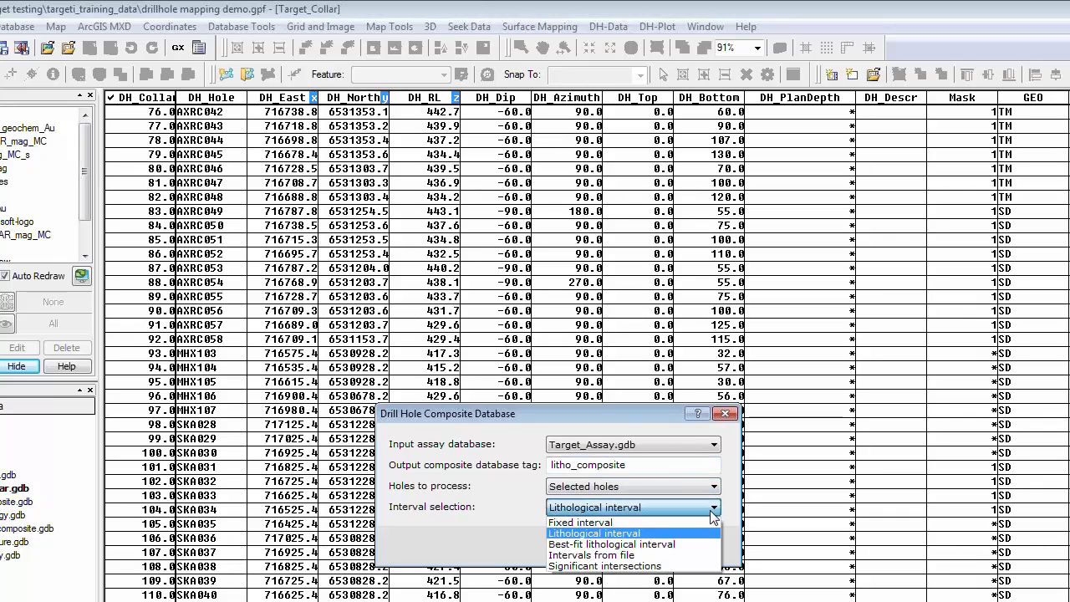
pyautogui.click(712, 508)
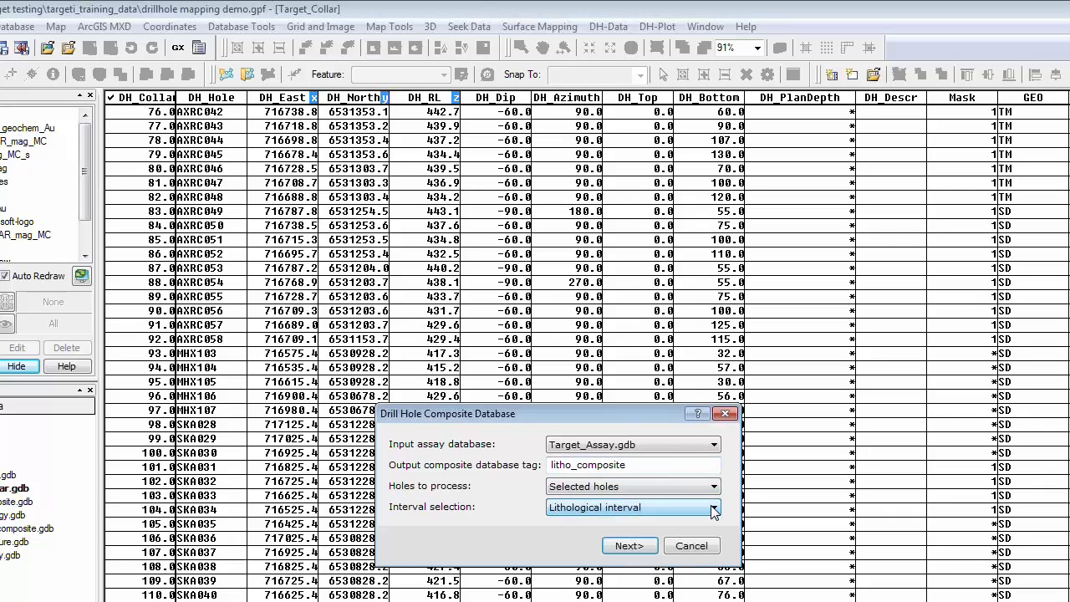
pyautogui.click(727, 415)
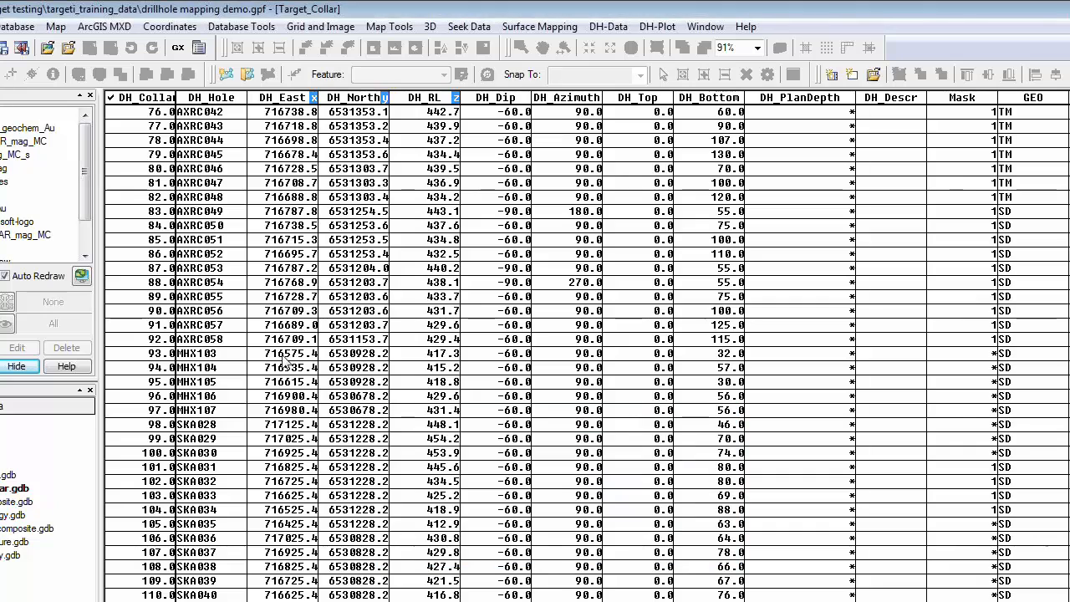
# Open the Target_composite.gdb drillhole database from the project
pyautogui.click(25, 505)
pyautogui.doubleClick(25, 505)
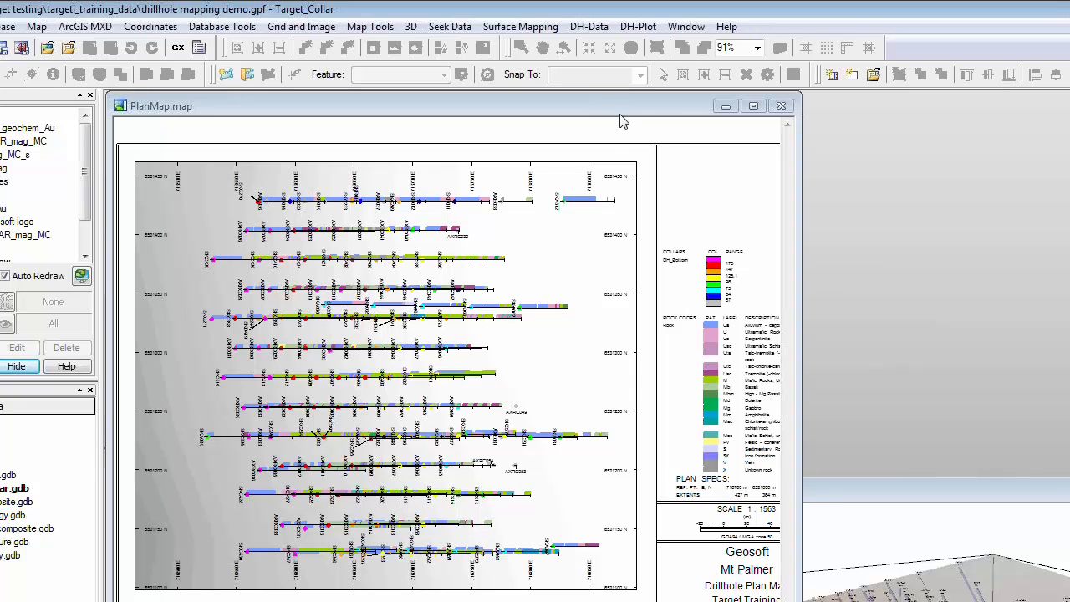
# Look at the drillhole selection methods and the collar layout in the Hole Selection Tool, and leave the selection as it is
pyautogui.click(640, 27)
pyautogui.moveTo(750, 52)
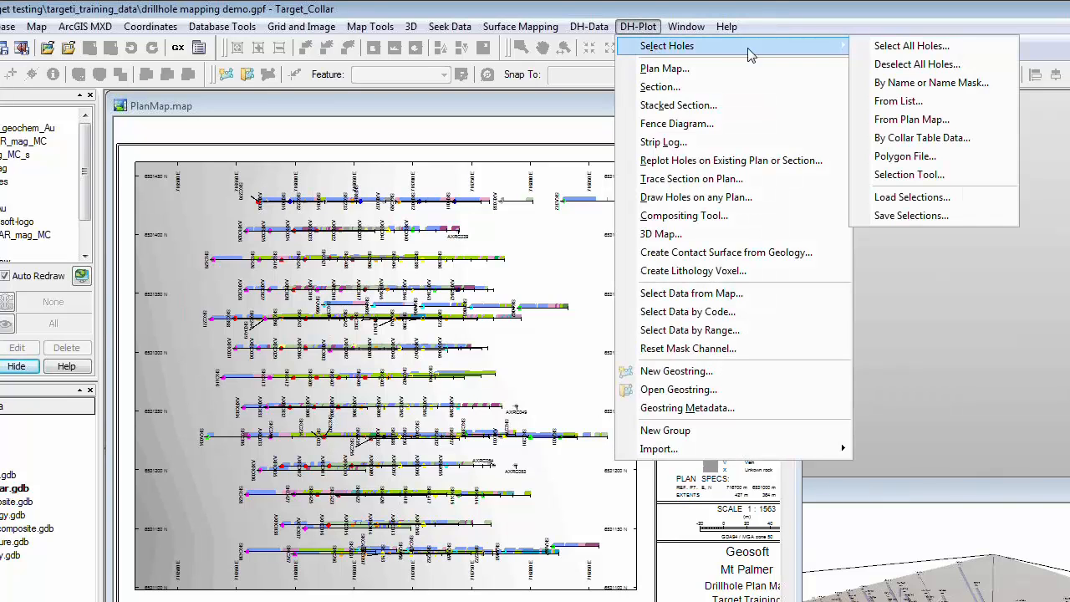
pyautogui.click(909, 175)
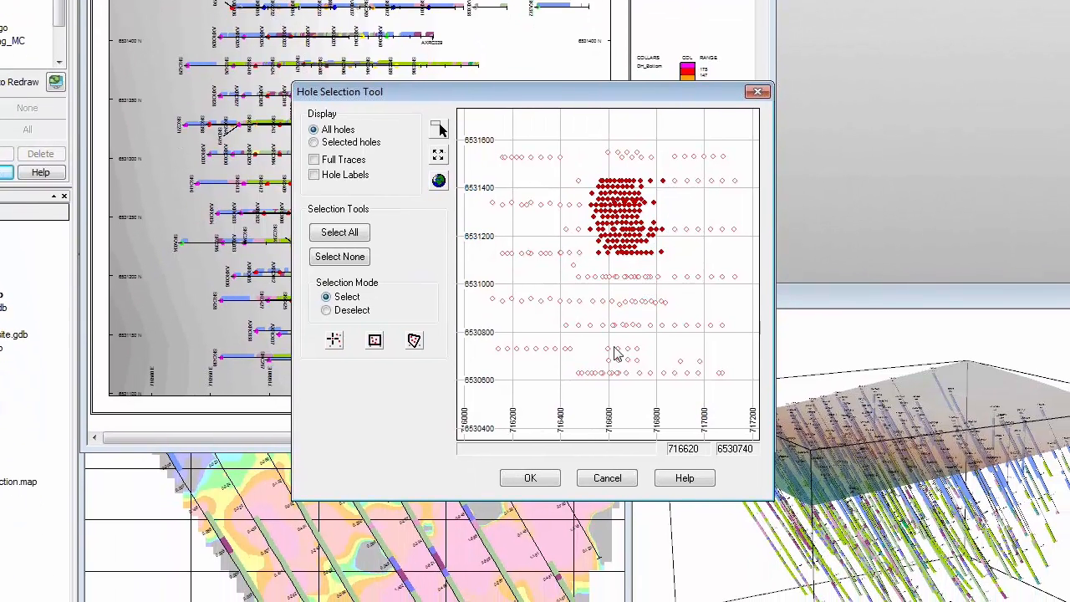
pyautogui.click(607, 477)
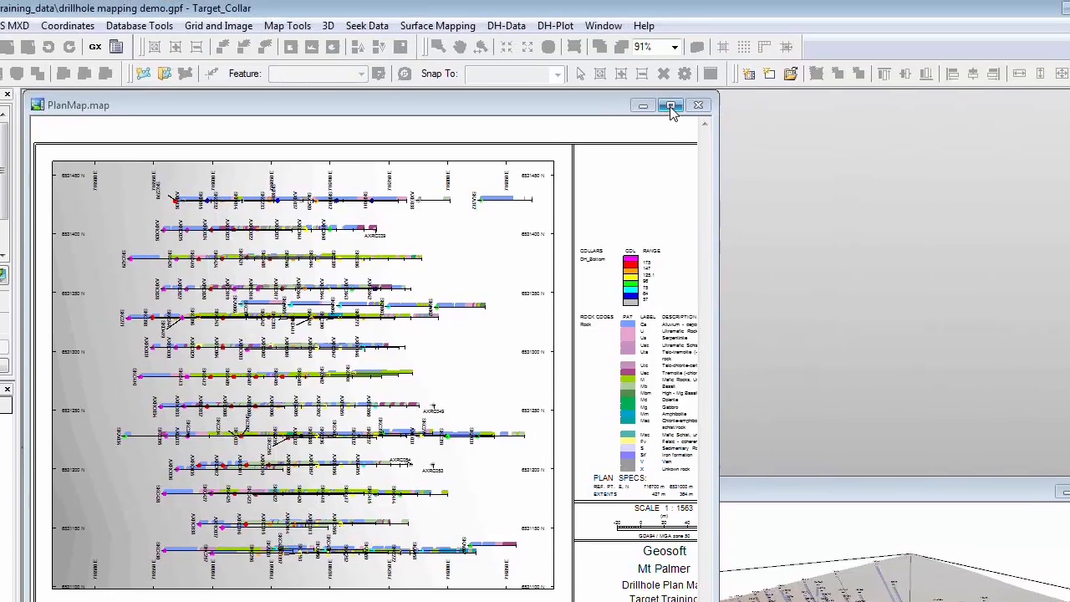
# Maximize PlanMap.map and fit the full map in the window
pyautogui.click(702, 1)
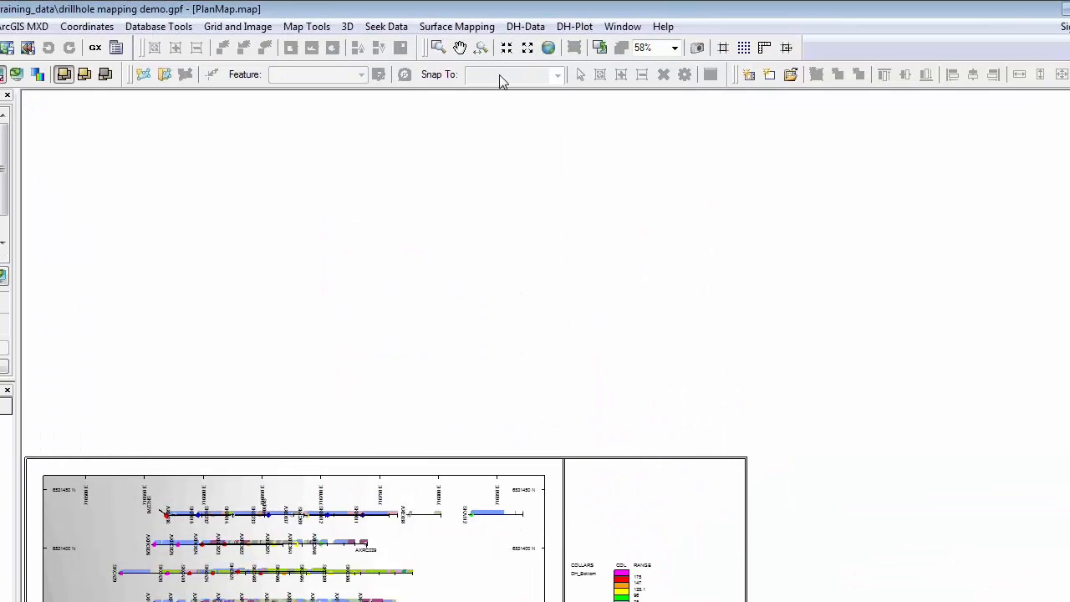
pyautogui.click(548, 48)
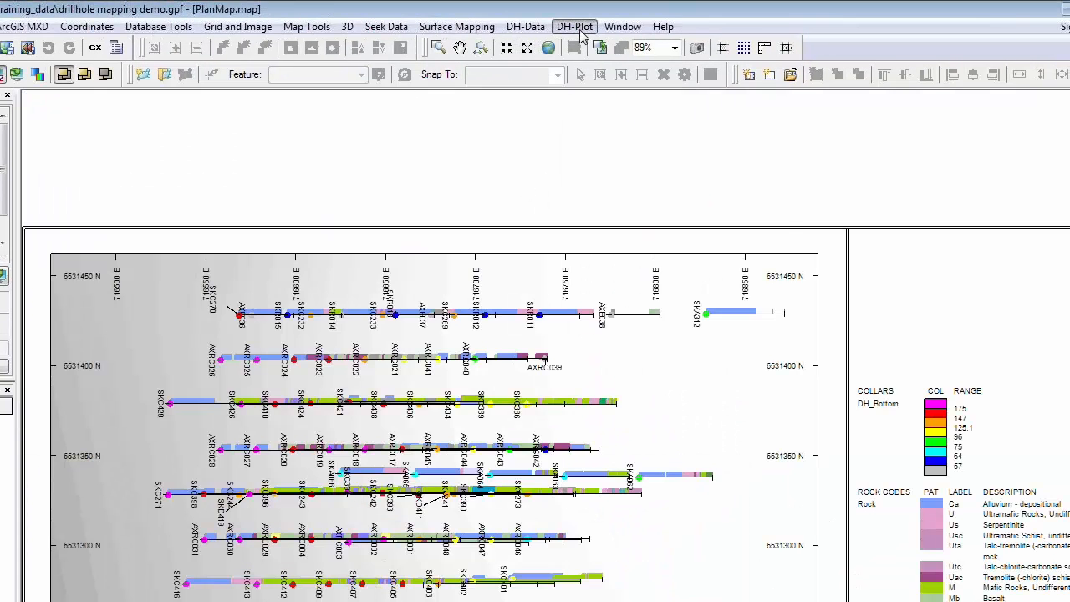
# Review the plan map parameters for page layout, collars, hole traces and data, and leave without plotting a new plan map
pyautogui.click(577, 27)
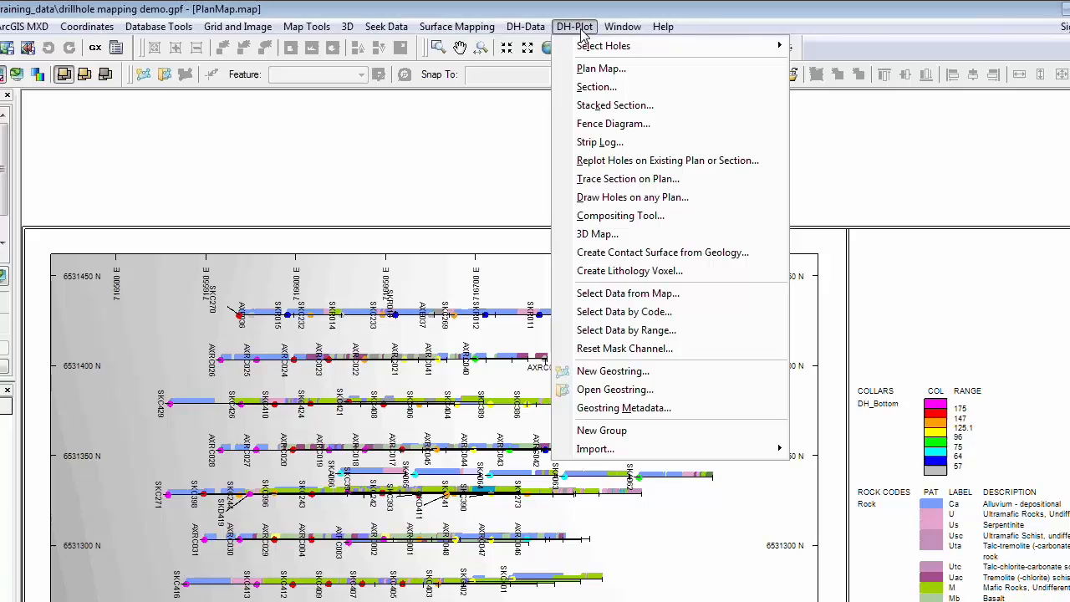
pyautogui.click(601, 68)
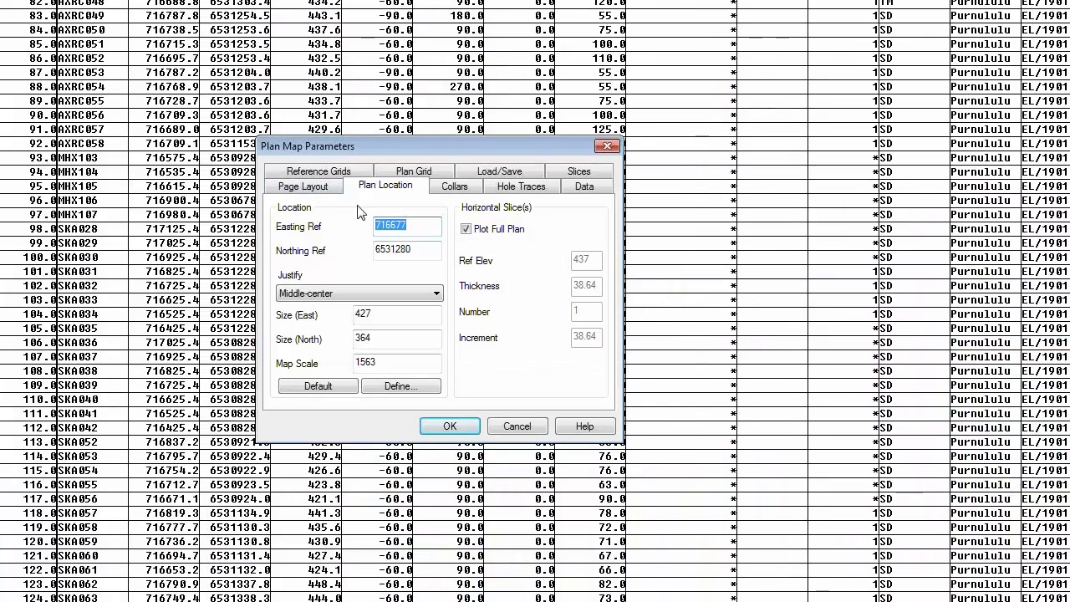
pyautogui.click(303, 186)
pyautogui.click(455, 187)
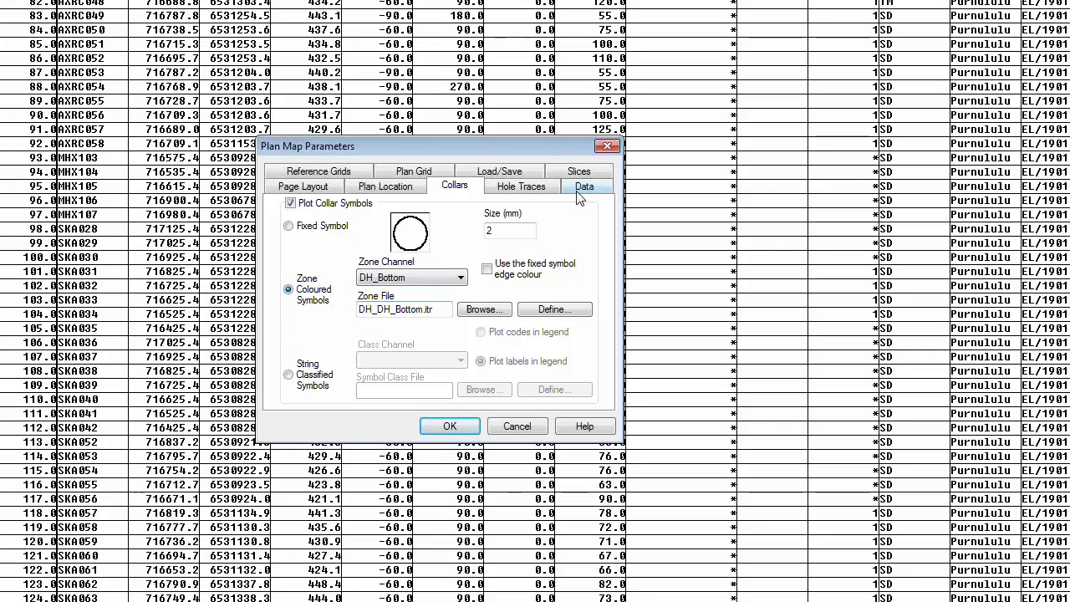
pyautogui.click(515, 190)
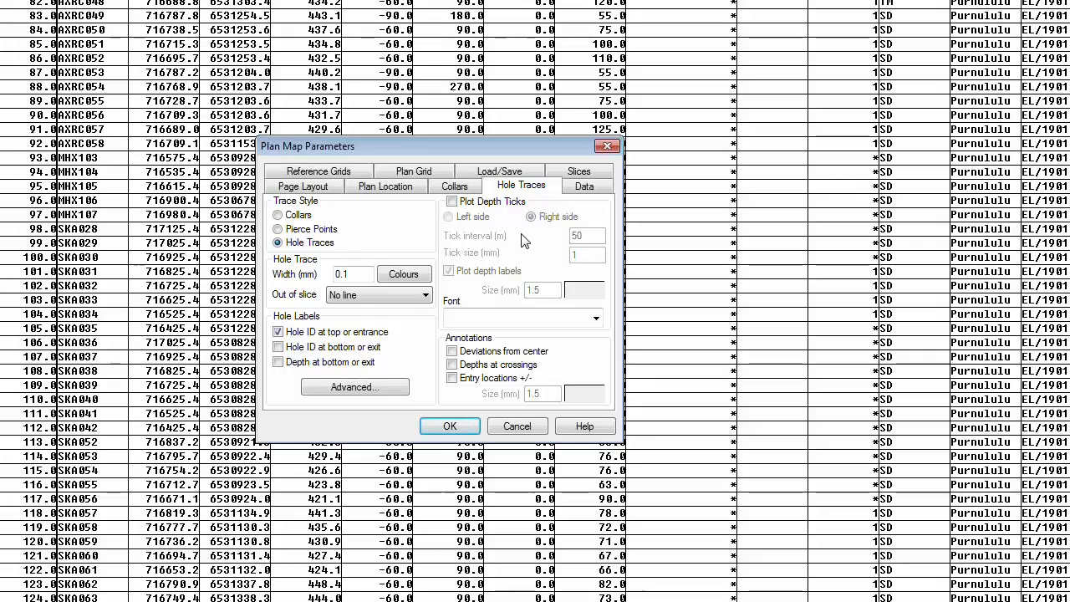
pyautogui.click(582, 189)
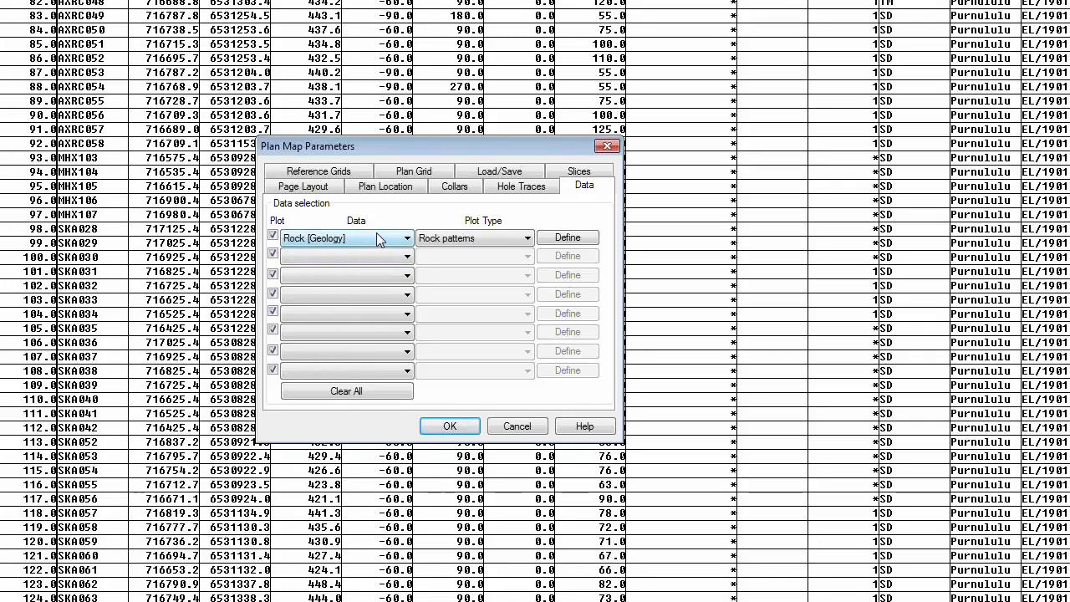
pyautogui.click(517, 435)
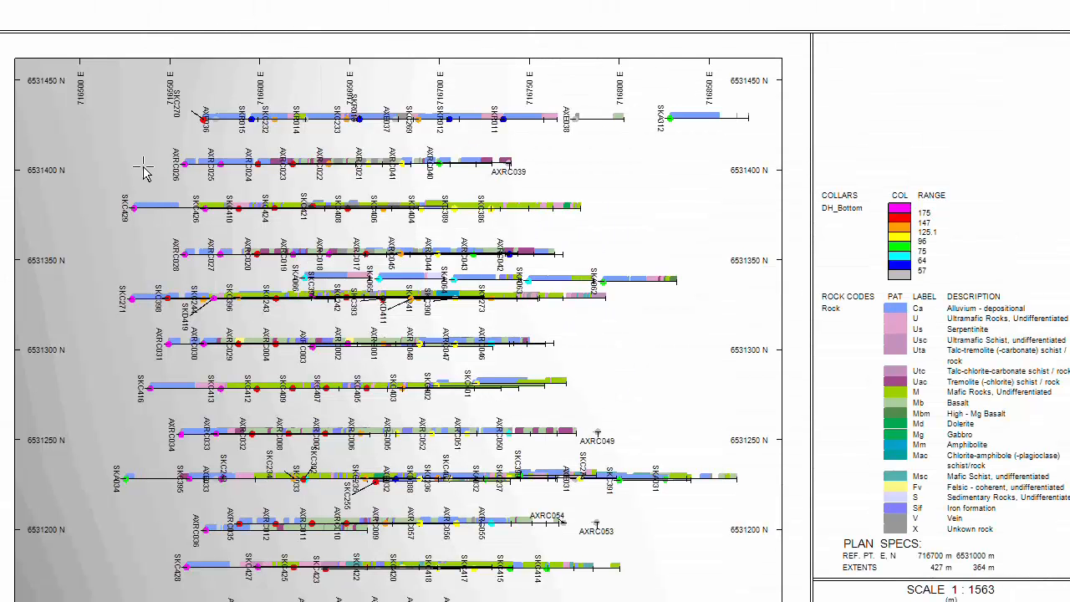
# Zoom in on the northwestern drillhole traces of the plan map with the Zoom Box tool
pyautogui.rightClick(143, 164)
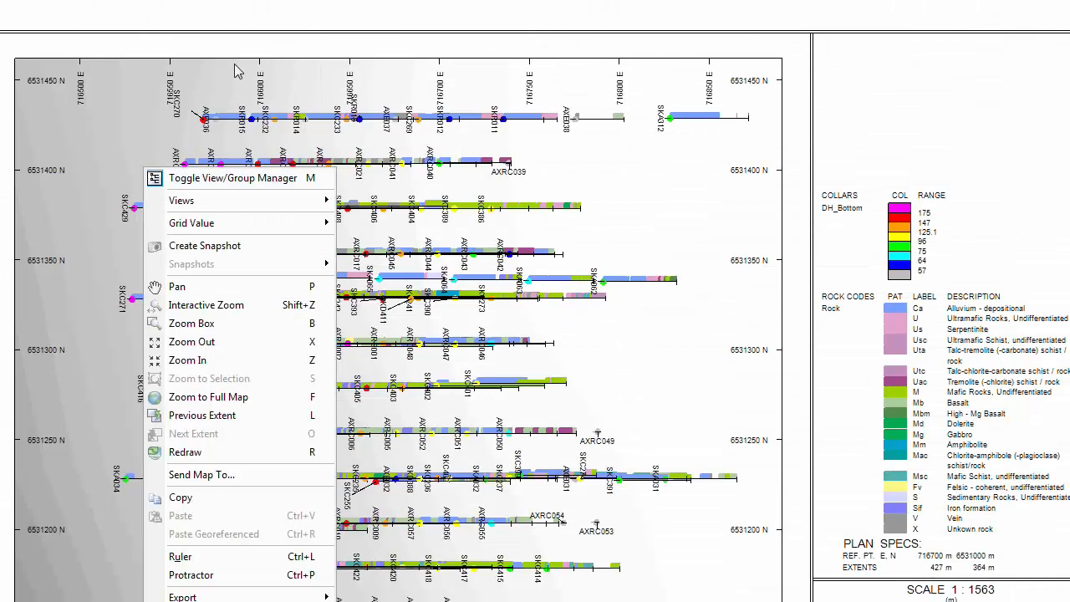
pyautogui.click(185, 323)
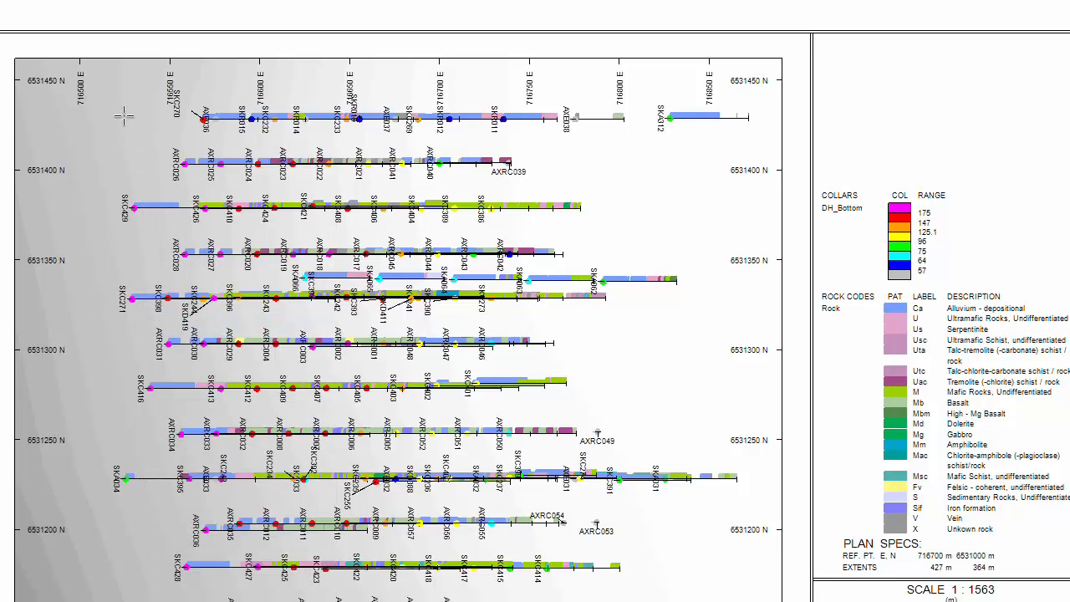
pyautogui.moveTo(104, 88); pyautogui.dragTo(544, 422)
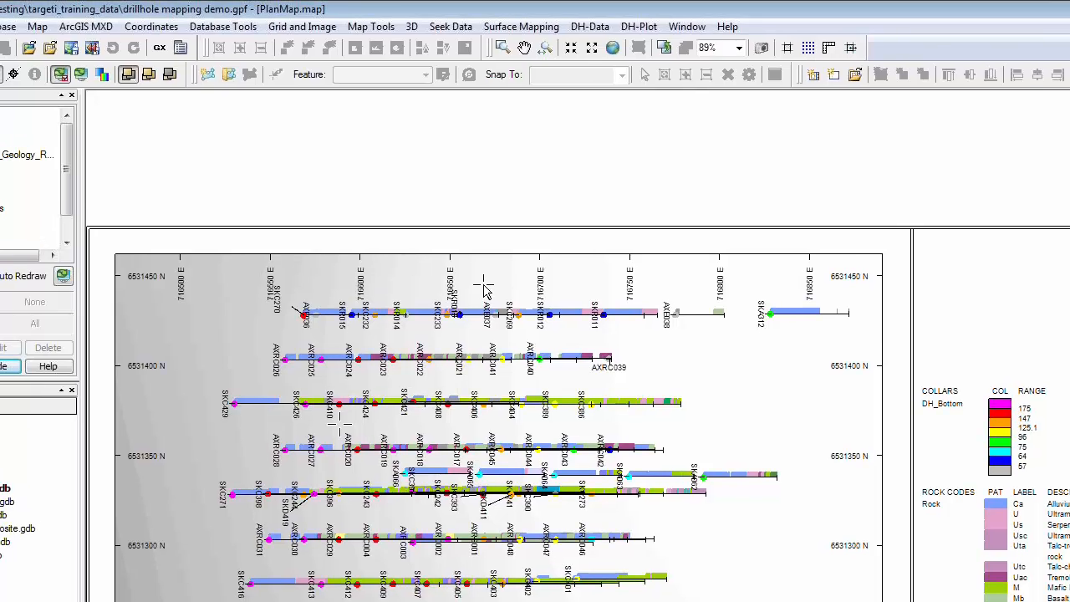
# Review the fence diagram parameters for data, page layout, collars, topography and reference grid, cancel the plot, and view the full Fence.map
pyautogui.click(641, 26)
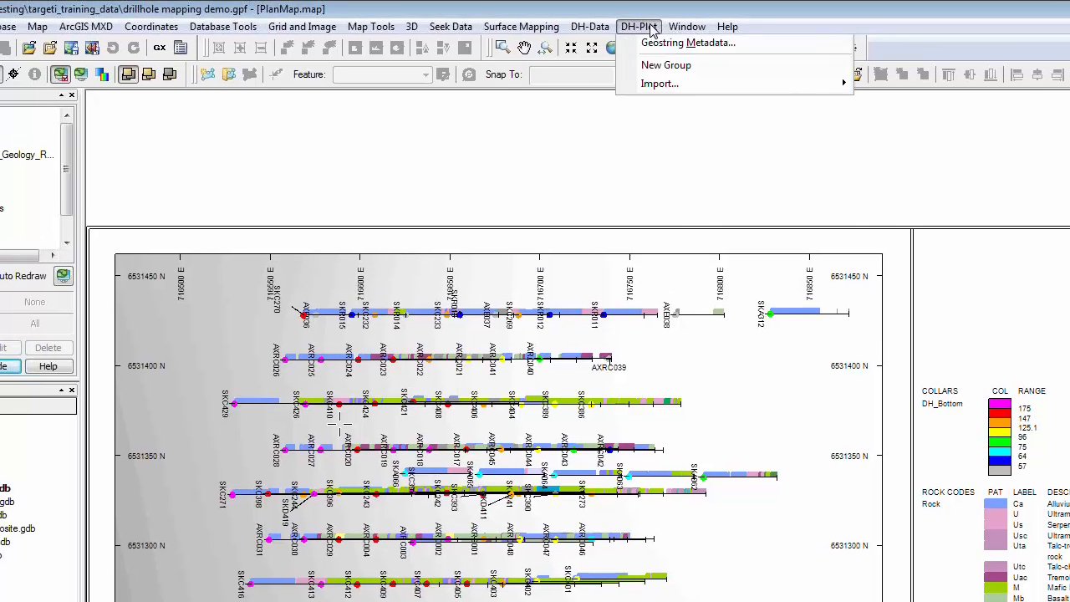
pyautogui.click(678, 124)
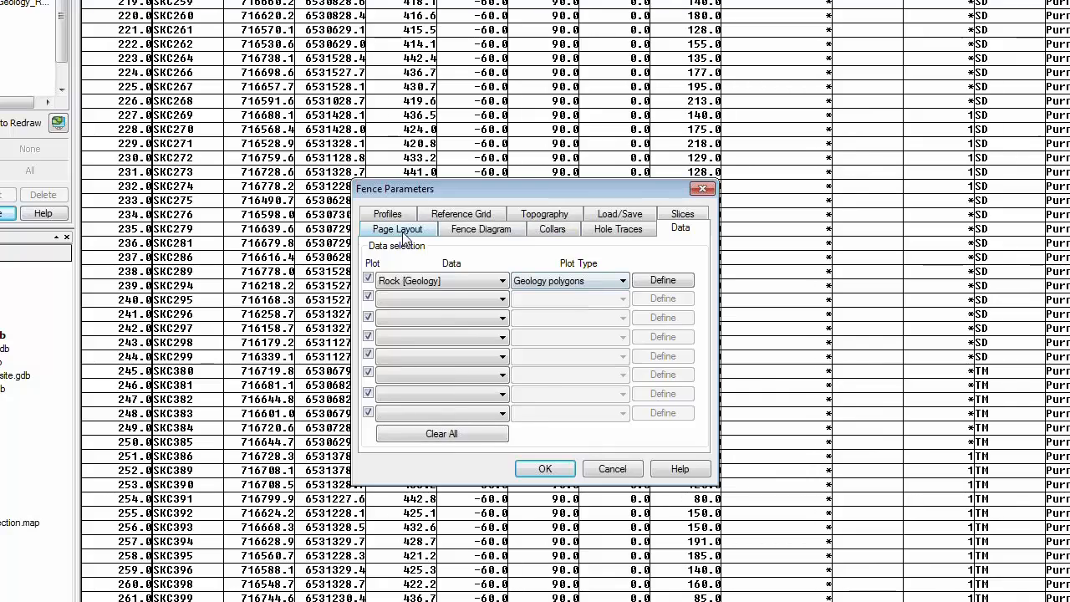
pyautogui.click(399, 230)
pyautogui.click(681, 231)
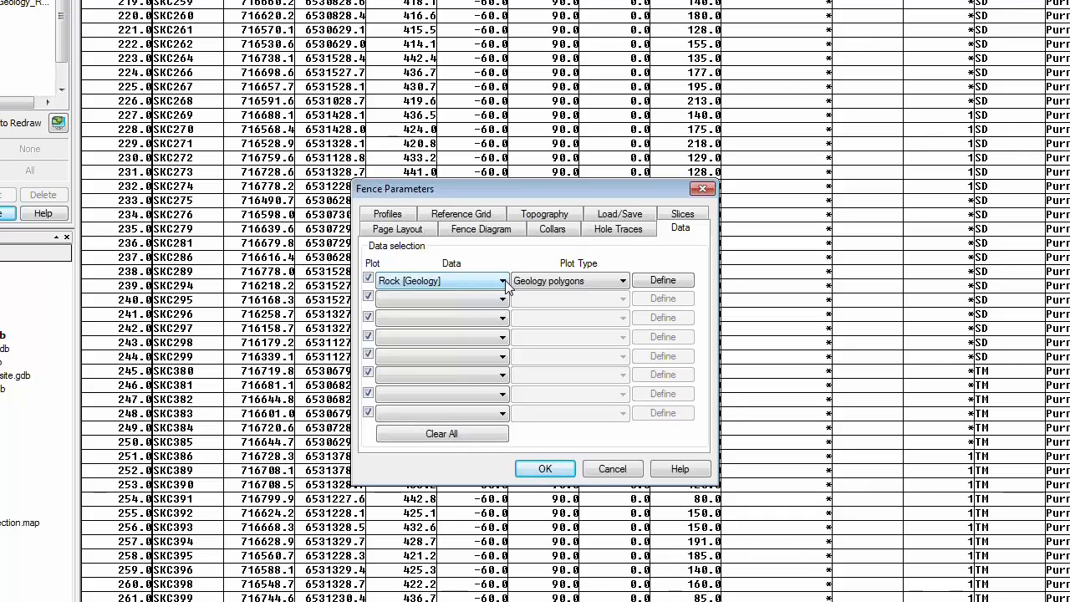
pyautogui.click(420, 232)
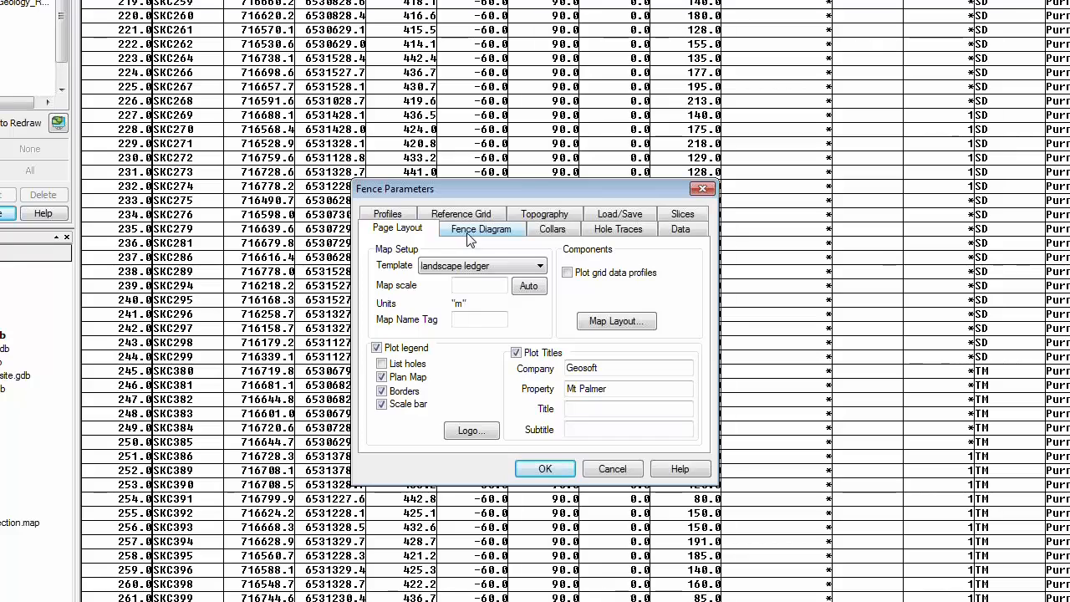
pyautogui.click(566, 230)
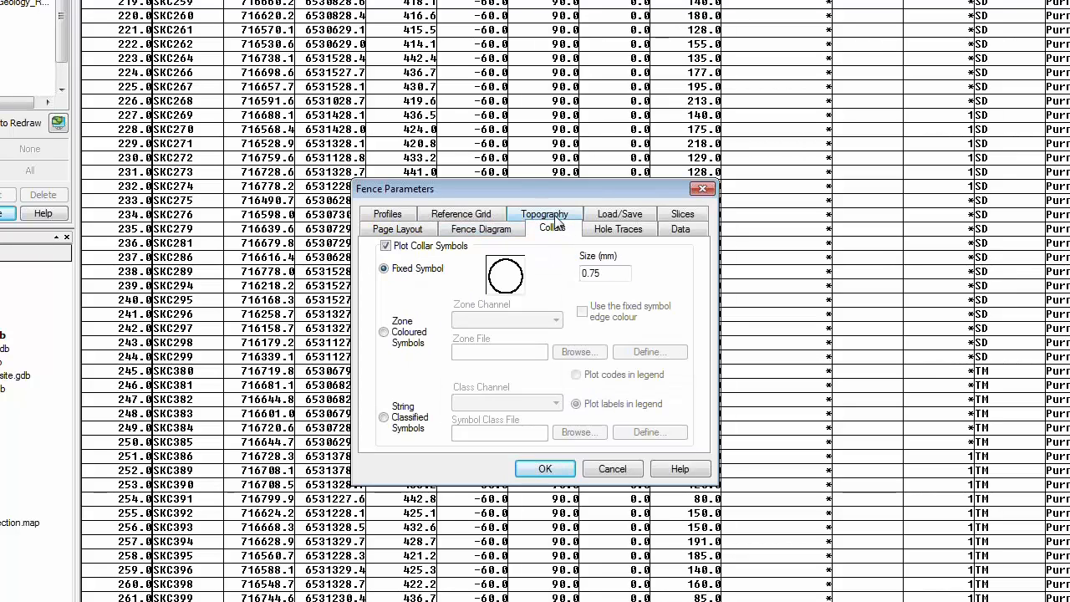
pyautogui.click(557, 216)
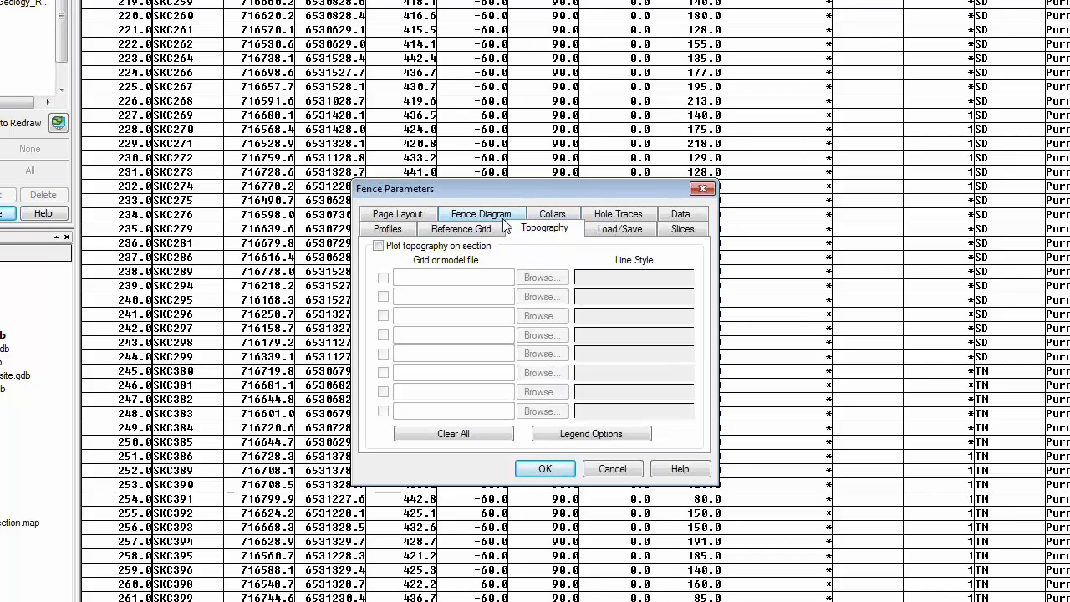
pyautogui.click(474, 233)
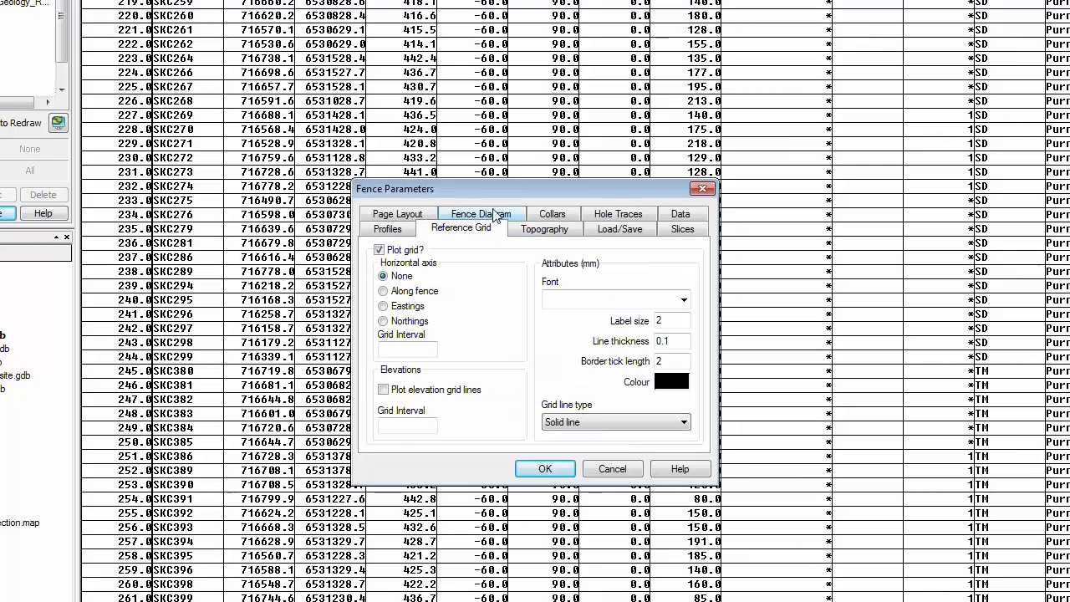
pyautogui.click(411, 216)
pyautogui.click(613, 470)
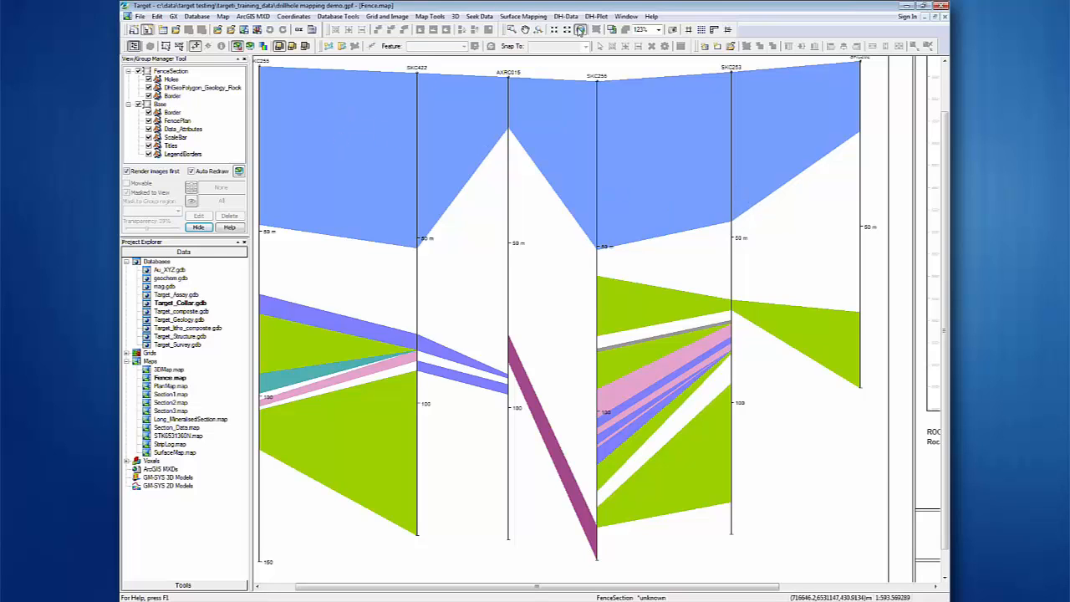
pyautogui.click(579, 30)
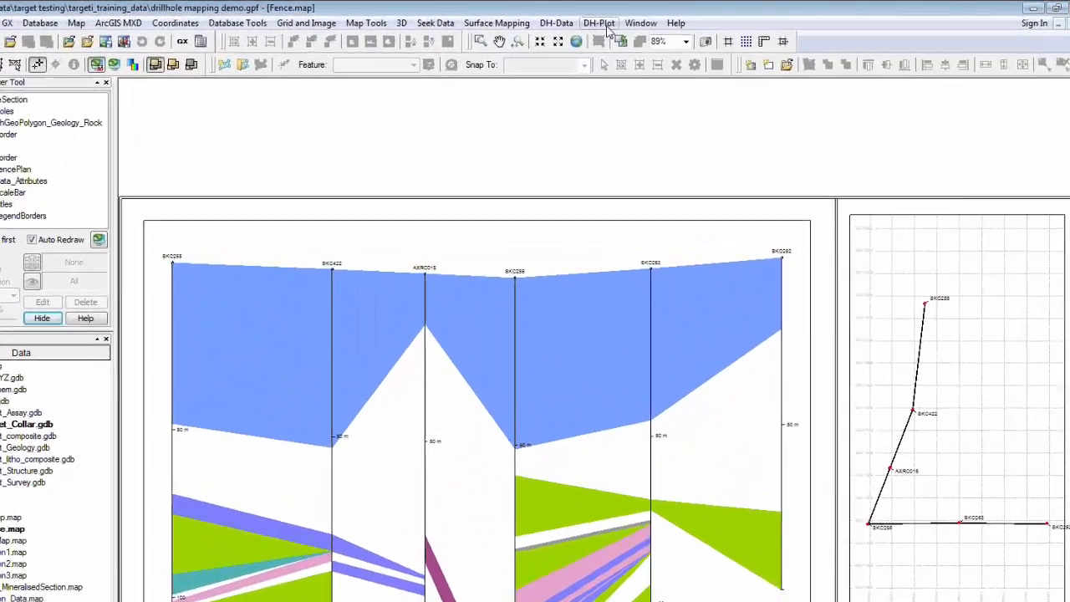
# Review the strip log parameters for page layout, specified holes versus a range of holes, and data, and leave without plotting
pyautogui.click(605, 25)
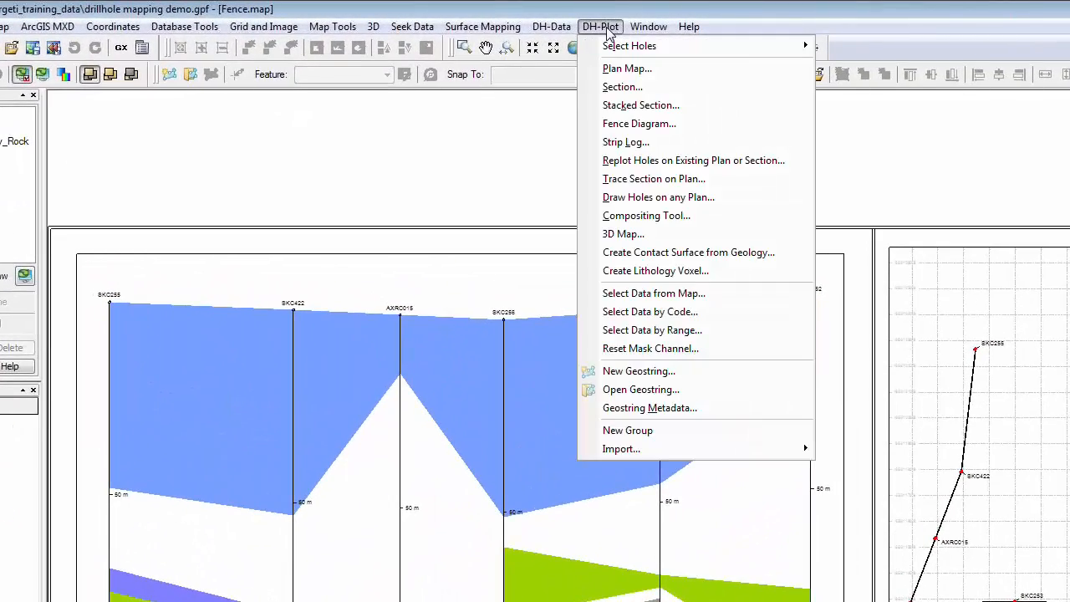
pyautogui.click(625, 142)
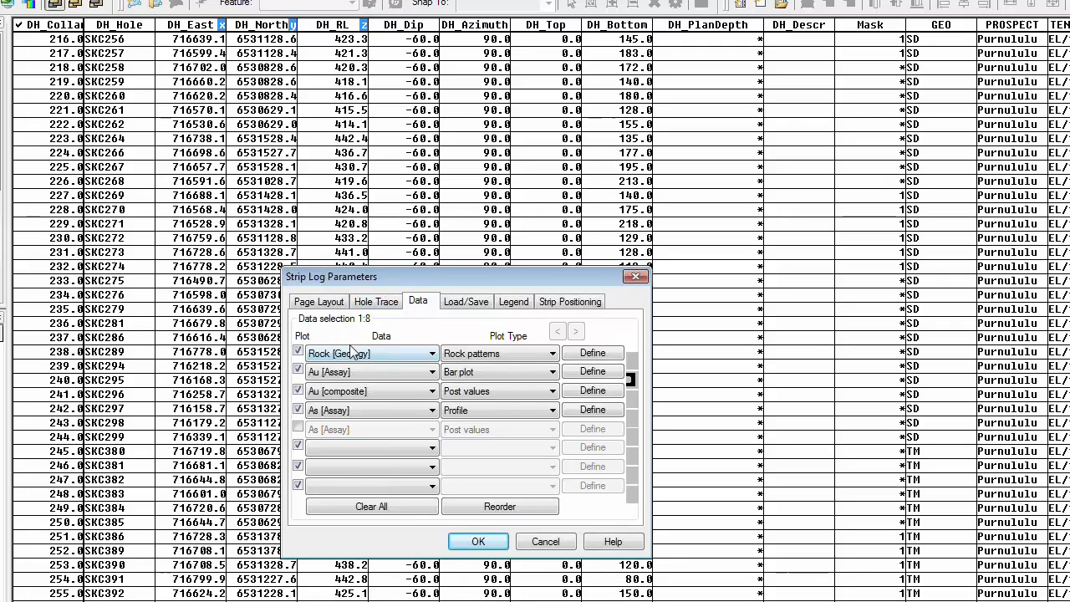
pyautogui.click(323, 303)
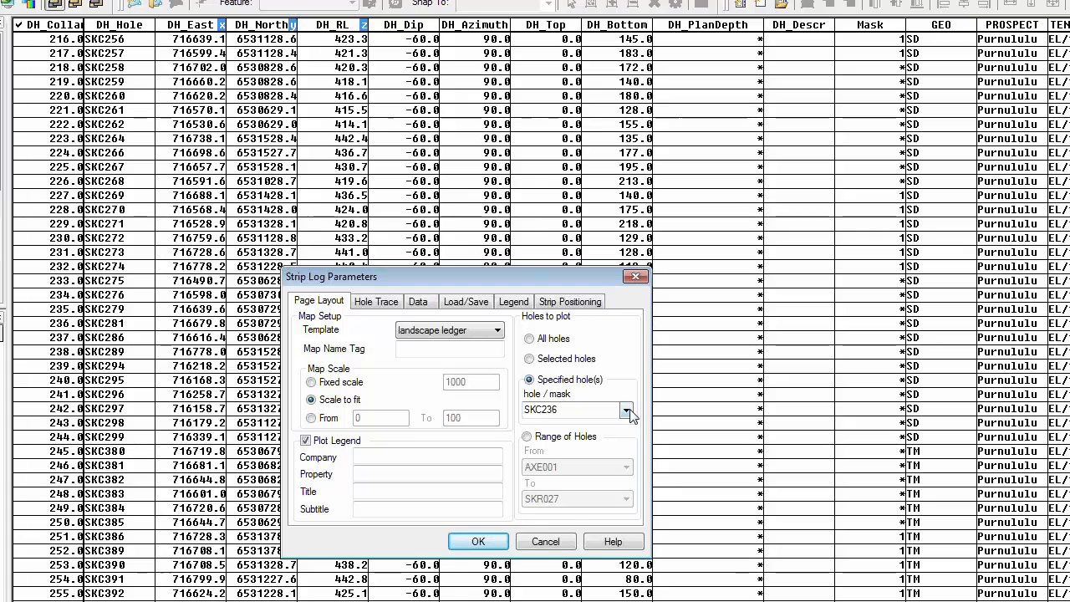
pyautogui.click(527, 436)
pyautogui.click(530, 381)
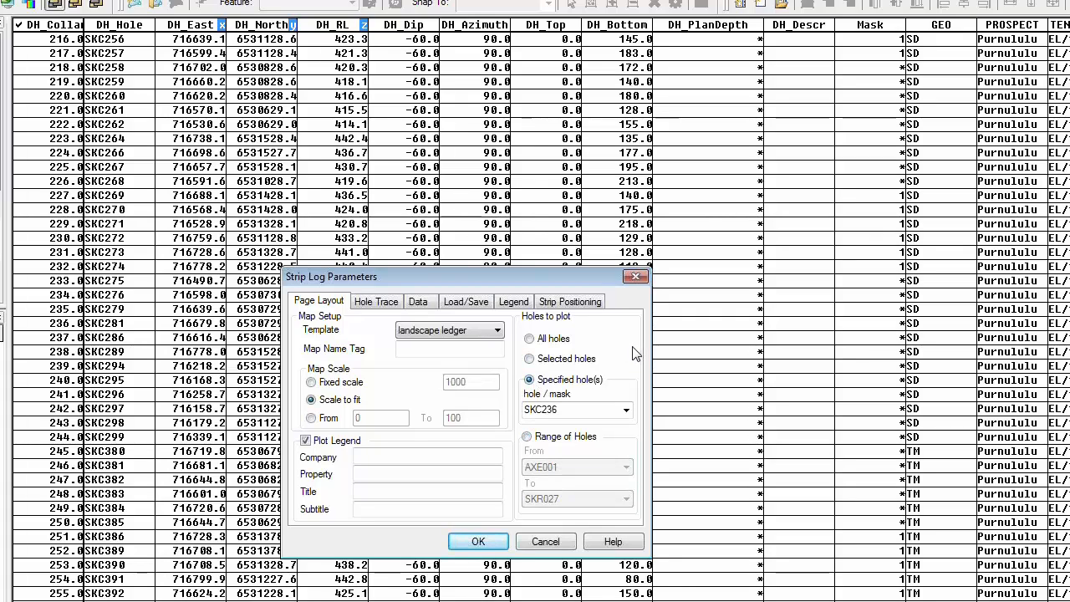
pyautogui.click(418, 302)
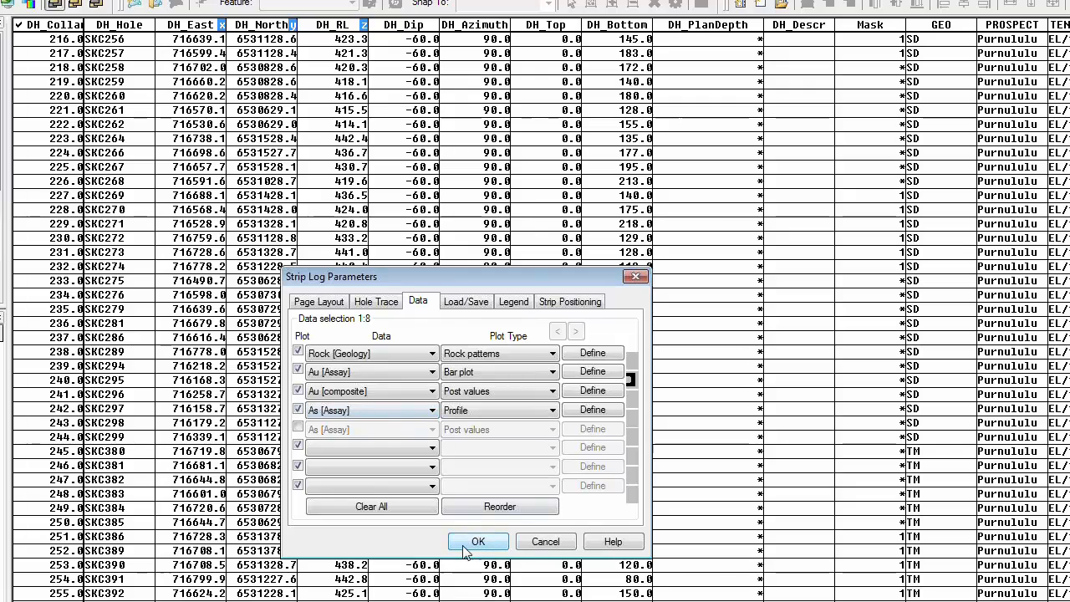
pyautogui.click(545, 541)
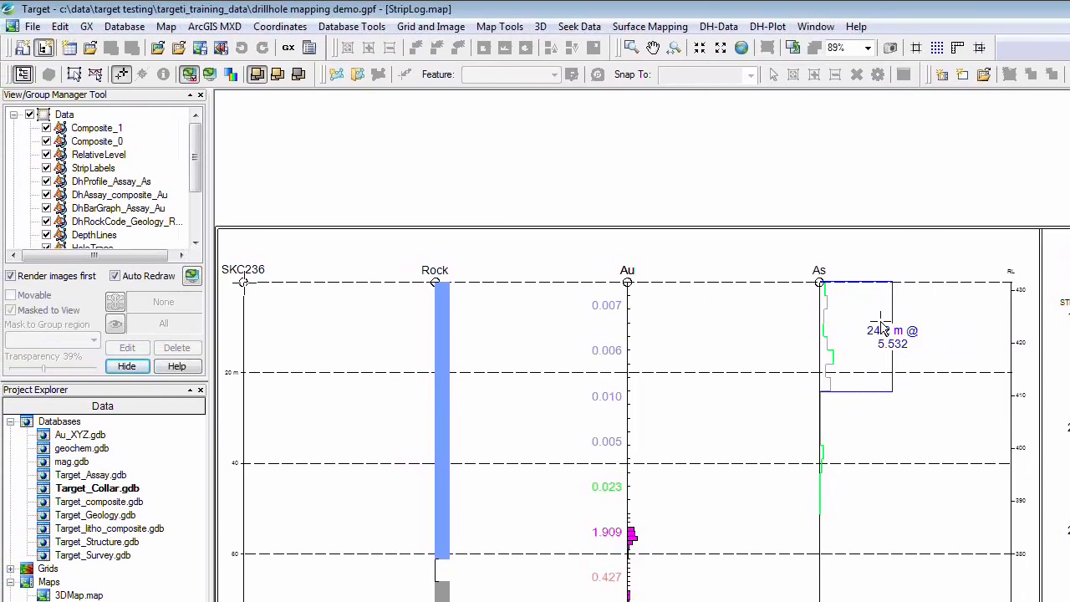
pyautogui.click(718, 27)
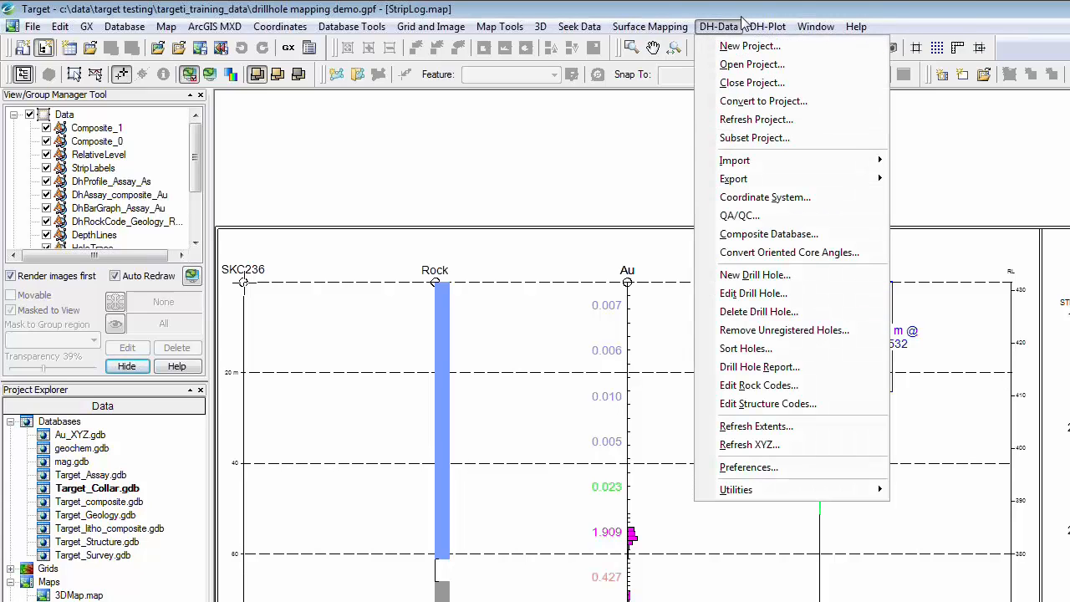
pyautogui.moveTo(759, 25)
pyautogui.click(788, 5)
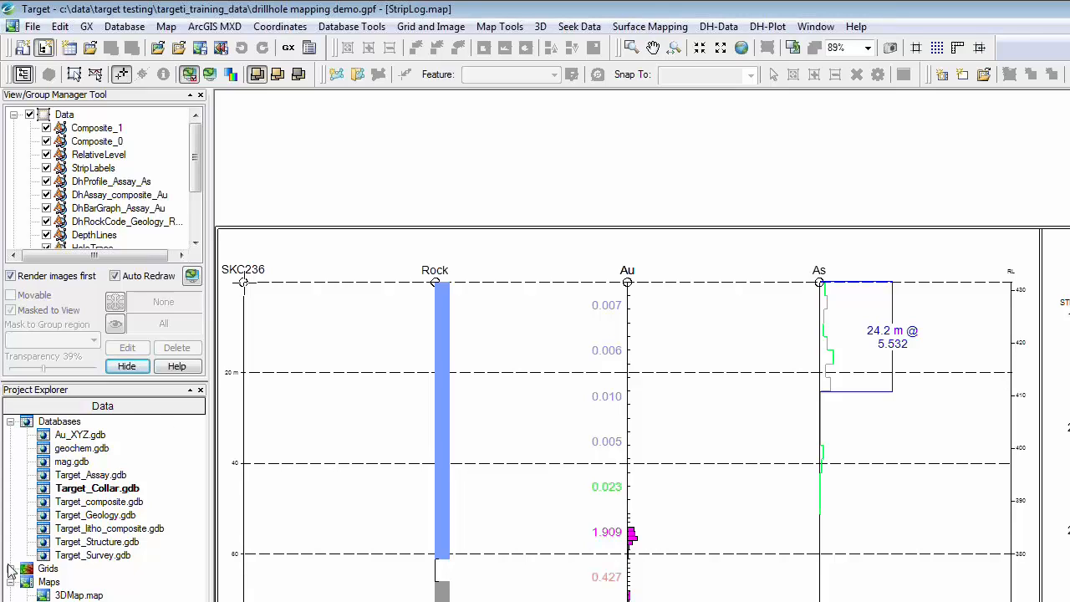
# Collapse the Databases branch and the Data view's group list of StripLog.map, keeping the project's Maps branch expanded
pyautogui.click(10, 421)
pyautogui.click(10, 449)
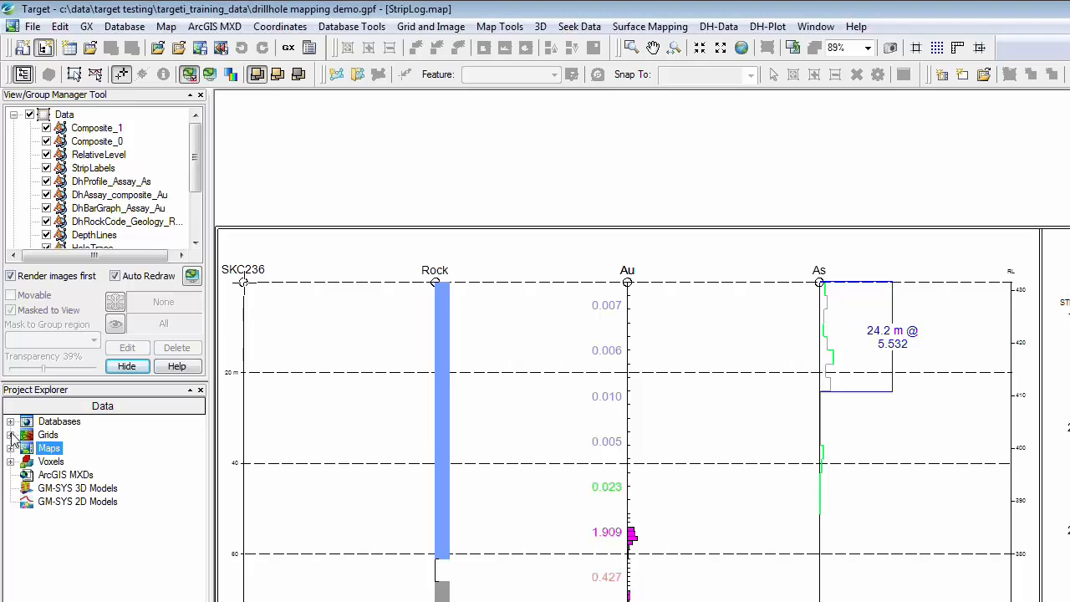
pyautogui.click(11, 449)
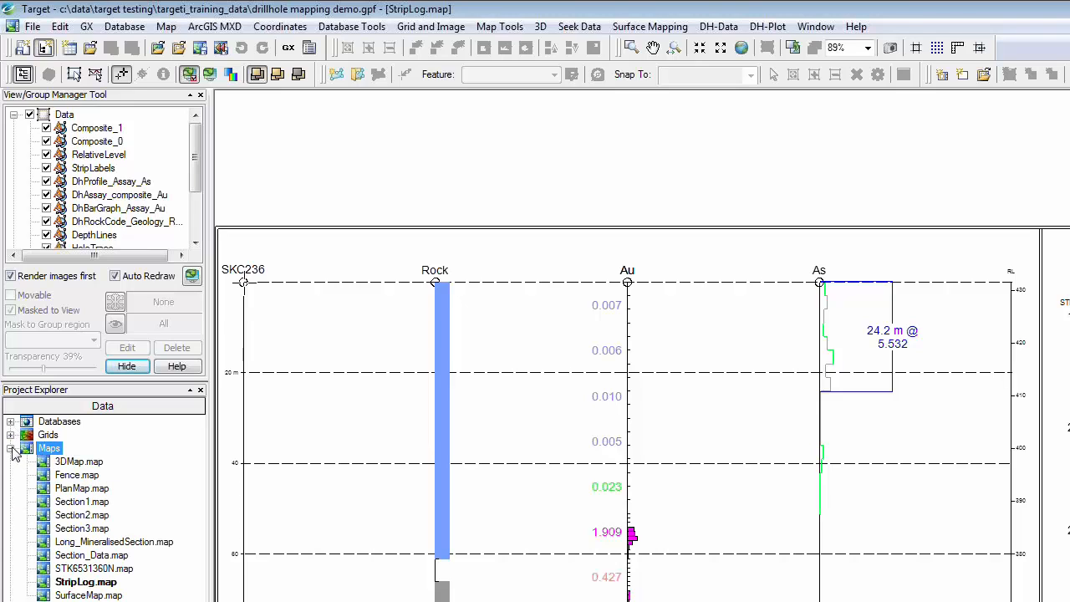
pyautogui.click(81, 529)
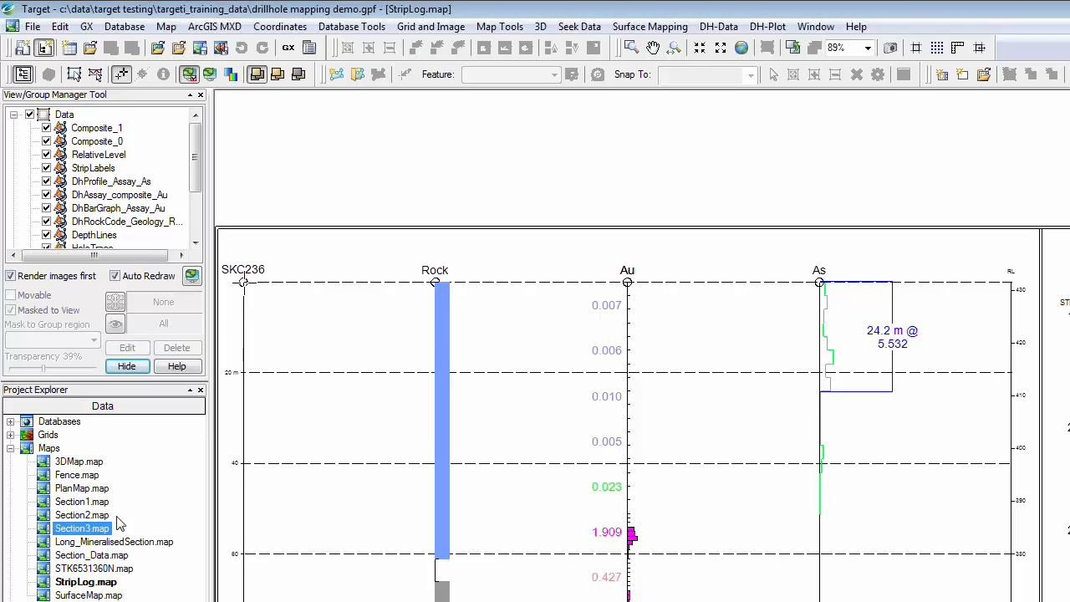
pyautogui.click(84, 583)
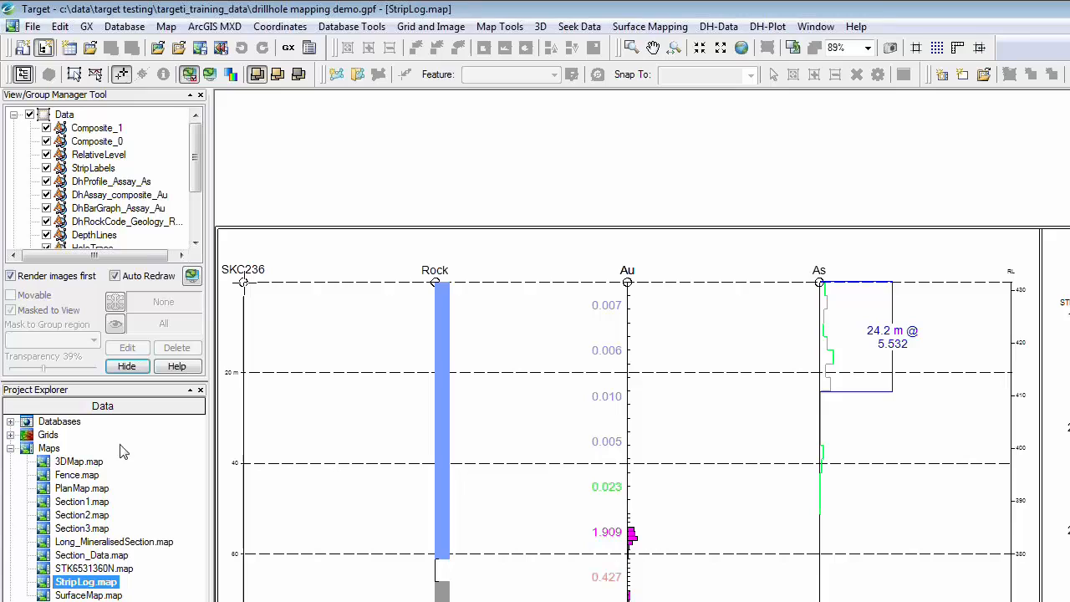
pyautogui.click(13, 115)
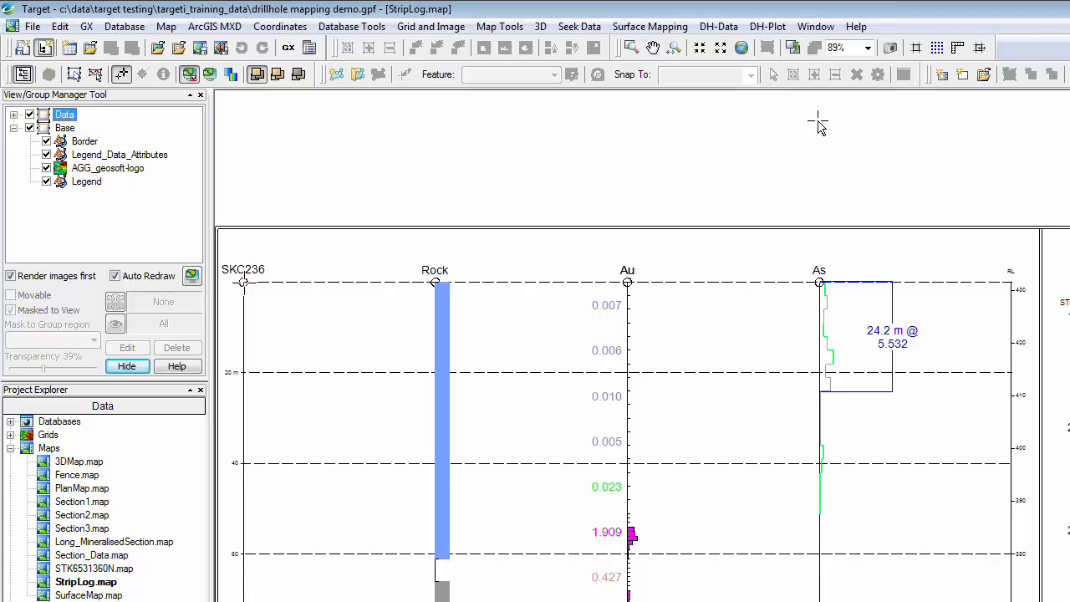
# In a new section's parameters, enable the plan view plot, the Au composite posted values and the Au assay minimum curvature grid
pyautogui.click(769, 26)
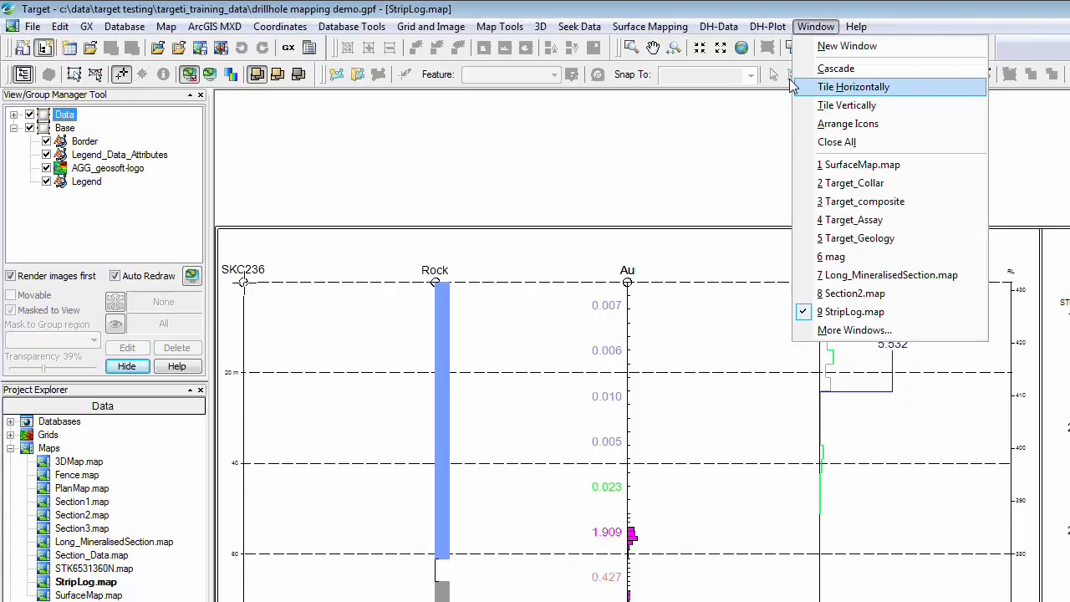
pyautogui.click(786, 87)
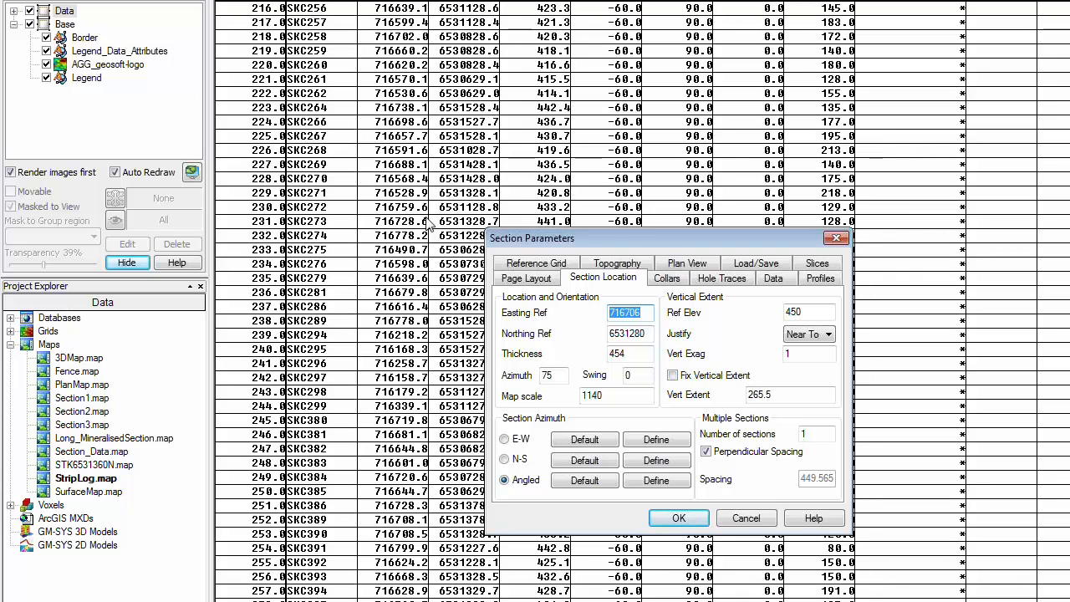
pyautogui.click(687, 263)
pyautogui.click(513, 299)
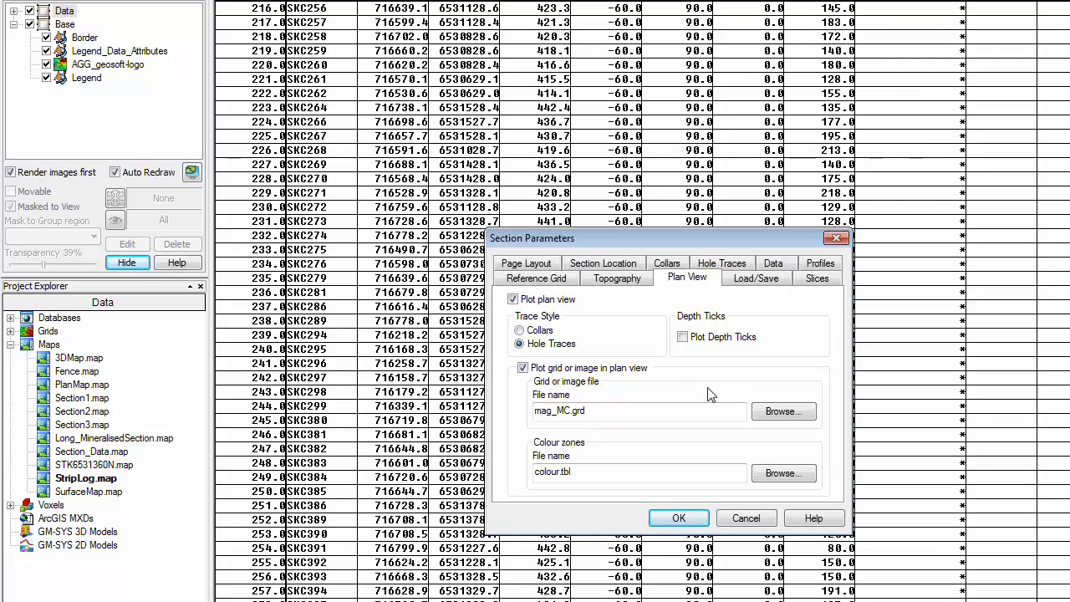
pyautogui.click(774, 263)
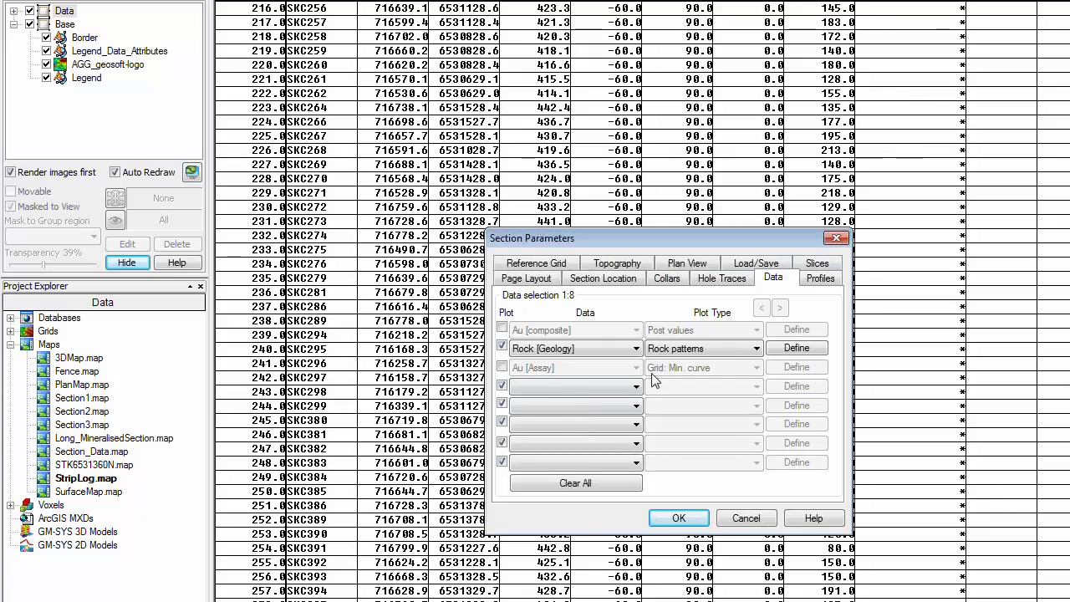
pyautogui.click(502, 329)
pyautogui.click(501, 368)
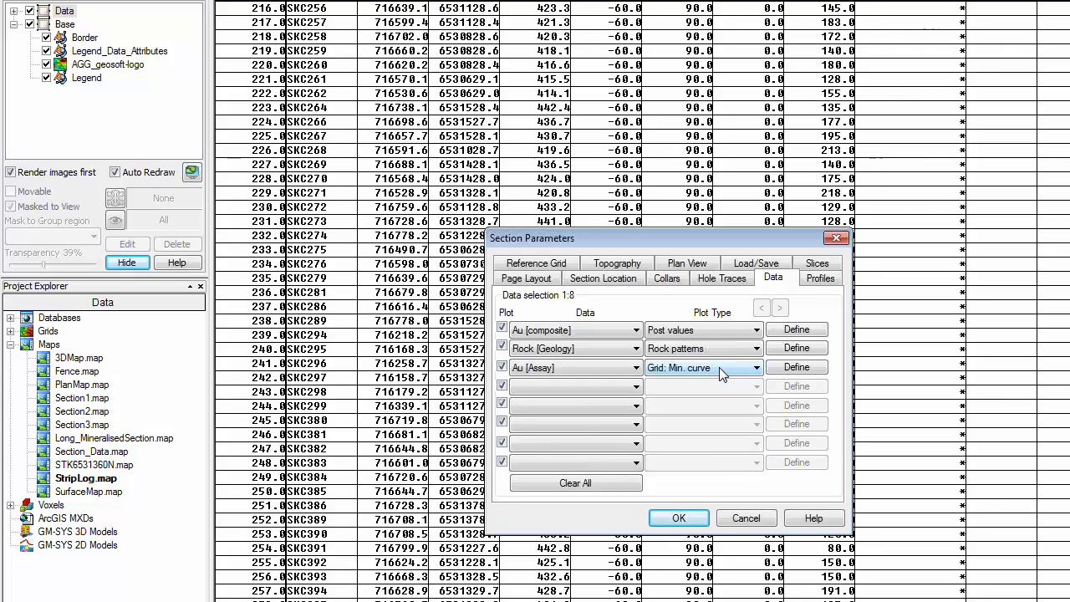
# Define an east-west section about 24 m thick around the hole row near 6531400 N on the plan map, and cancel the section plot
pyautogui.click(612, 284)
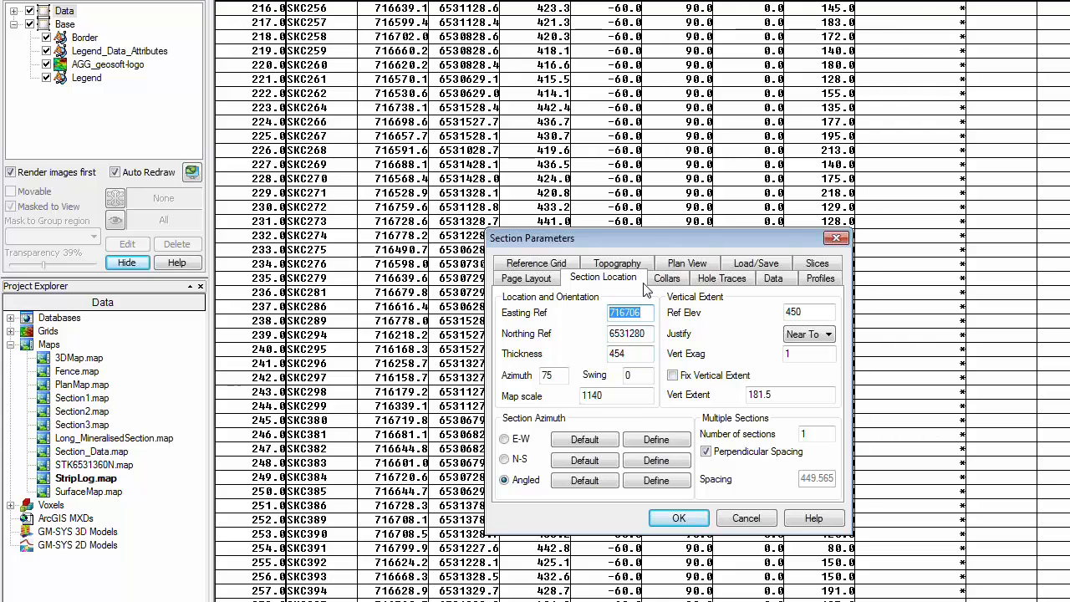
pyautogui.click(507, 440)
pyautogui.click(653, 441)
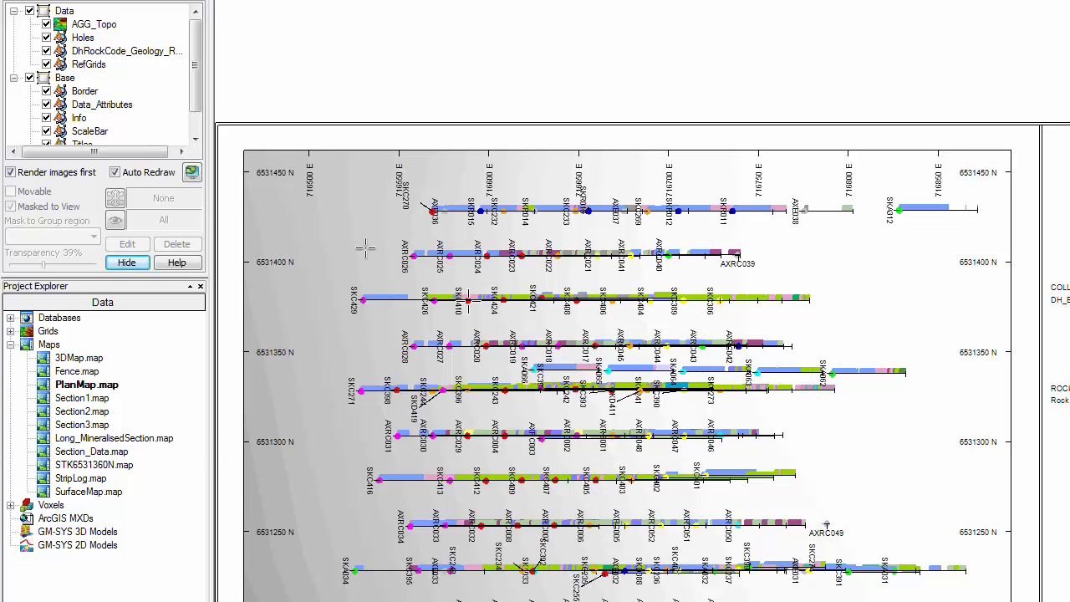
pyautogui.moveTo(394, 253); pyautogui.dragTo(976, 274)
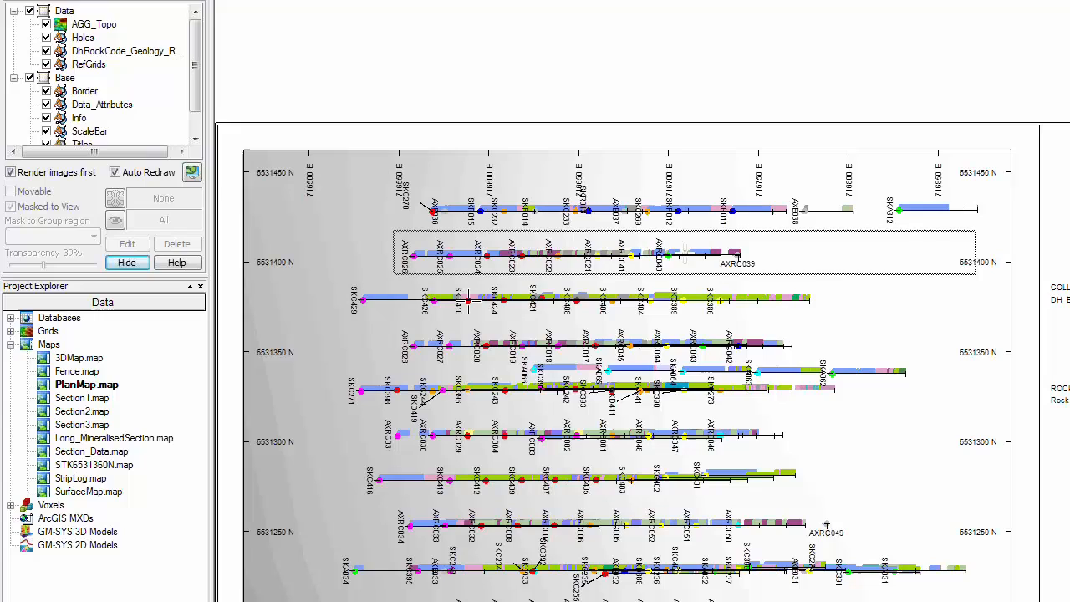
pyautogui.click(609, 252)
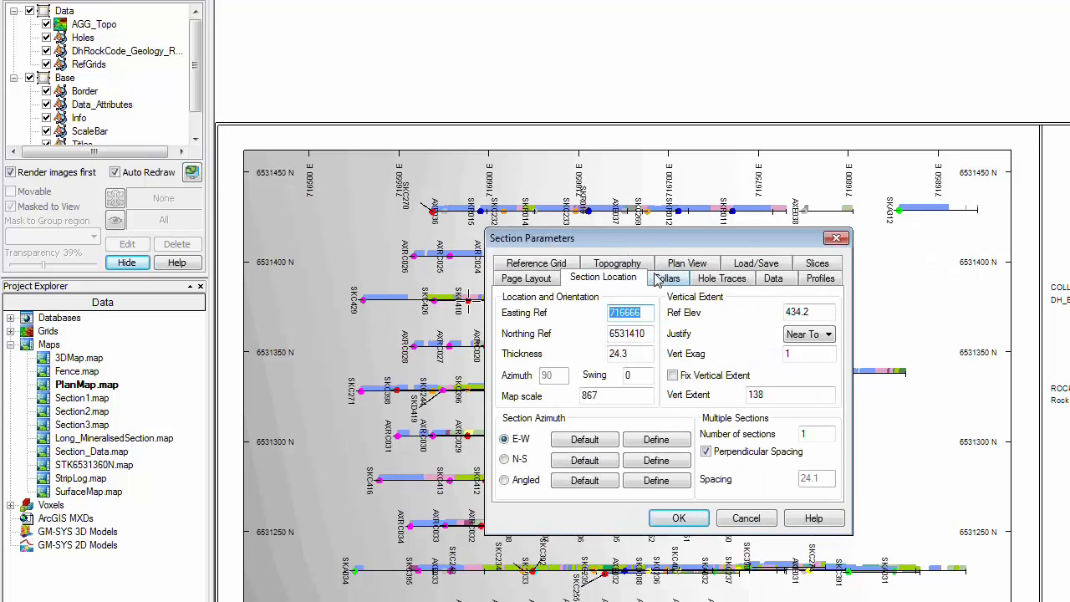
pyautogui.click(746, 519)
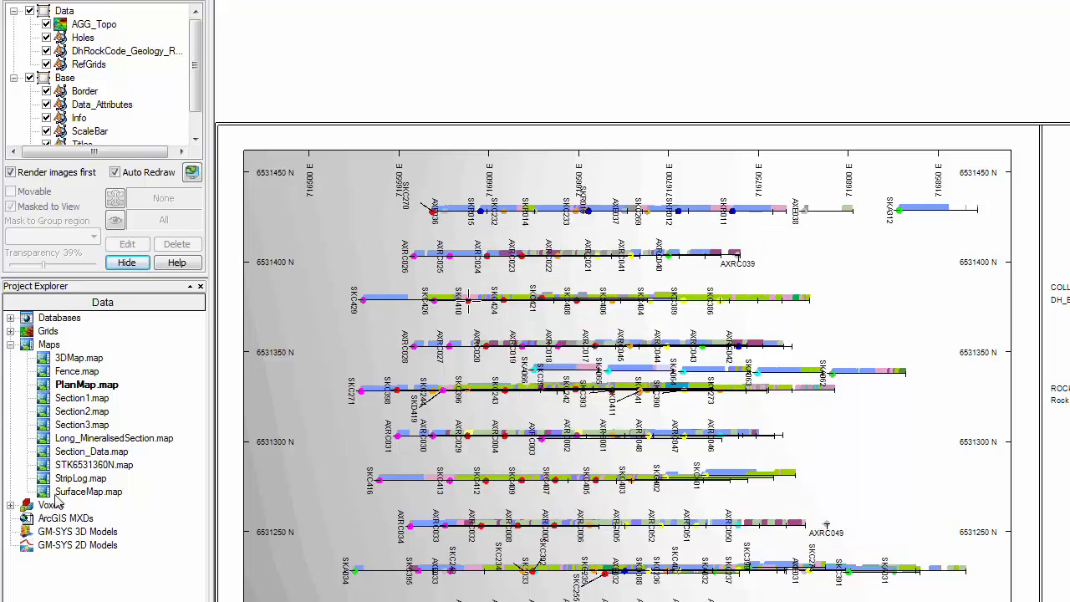
# Open Section_Data.map and examine its plan view strip, gridded Au section, rock codes and posted composite values along the western holes
pyautogui.doubleClick(84, 451)
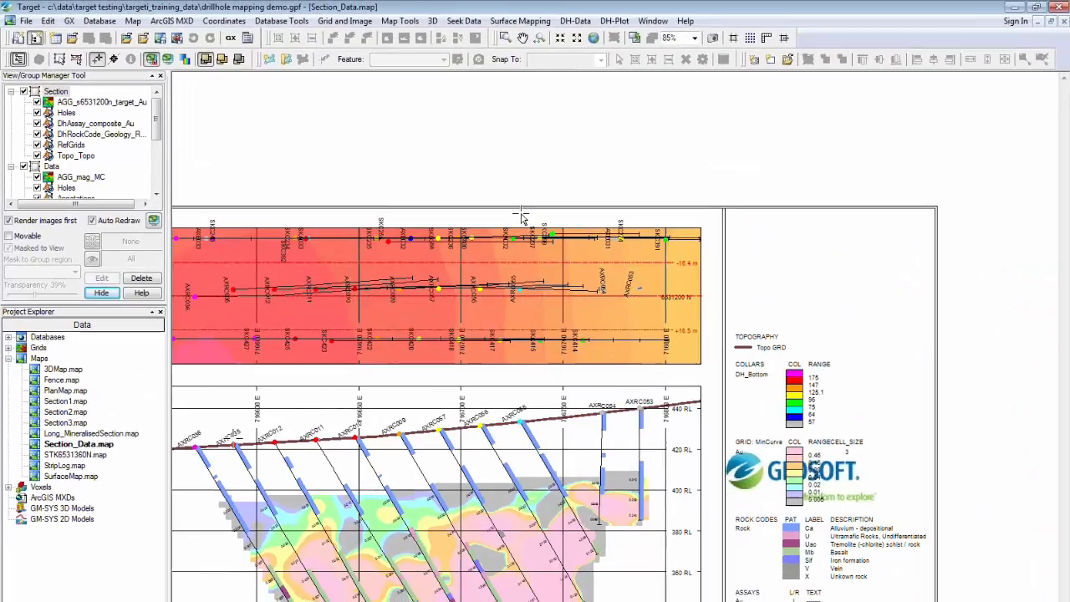
pyautogui.click(593, 39)
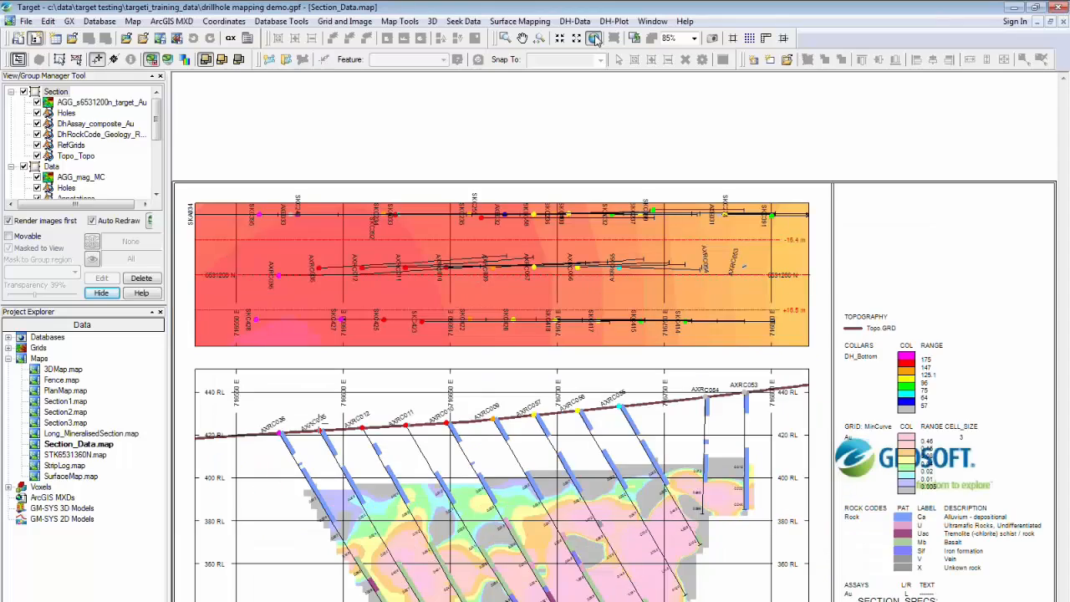
pyautogui.rightClick(277, 470)
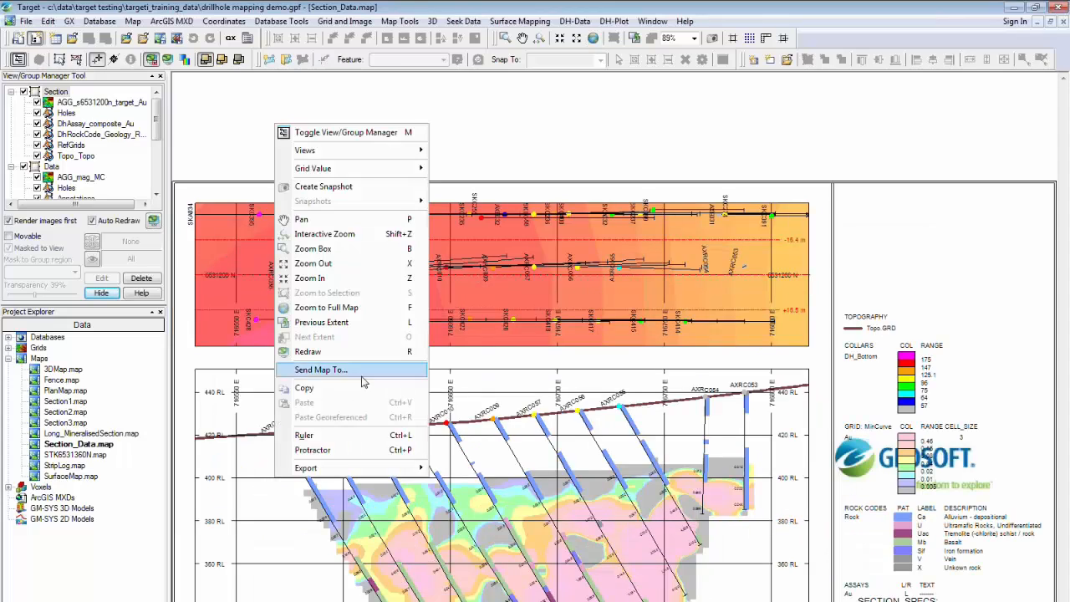
pyautogui.click(314, 248)
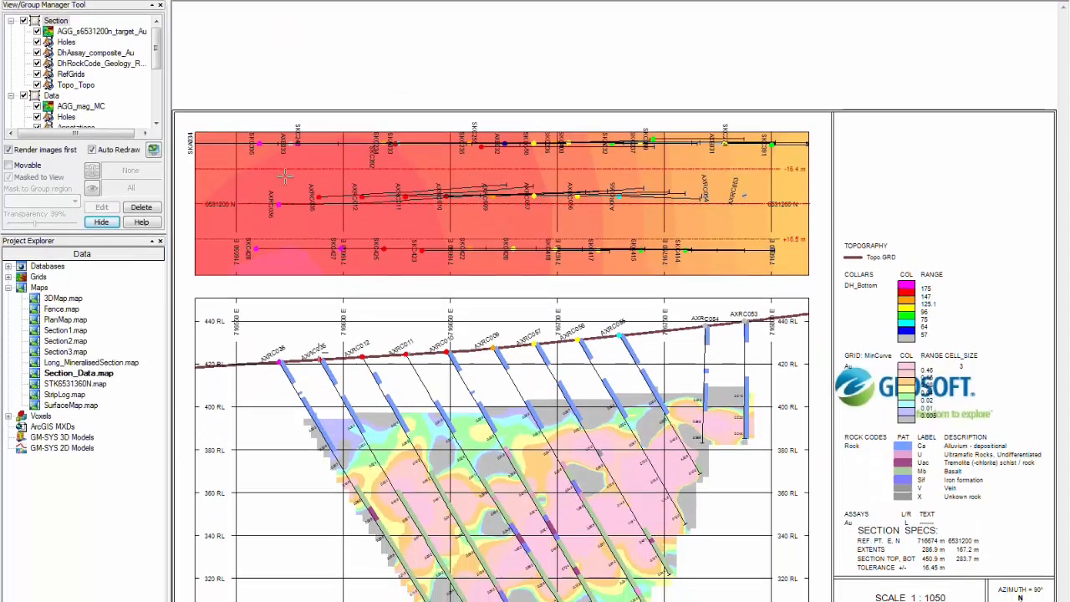
pyautogui.moveTo(263, 312); pyautogui.dragTo(651, 566)
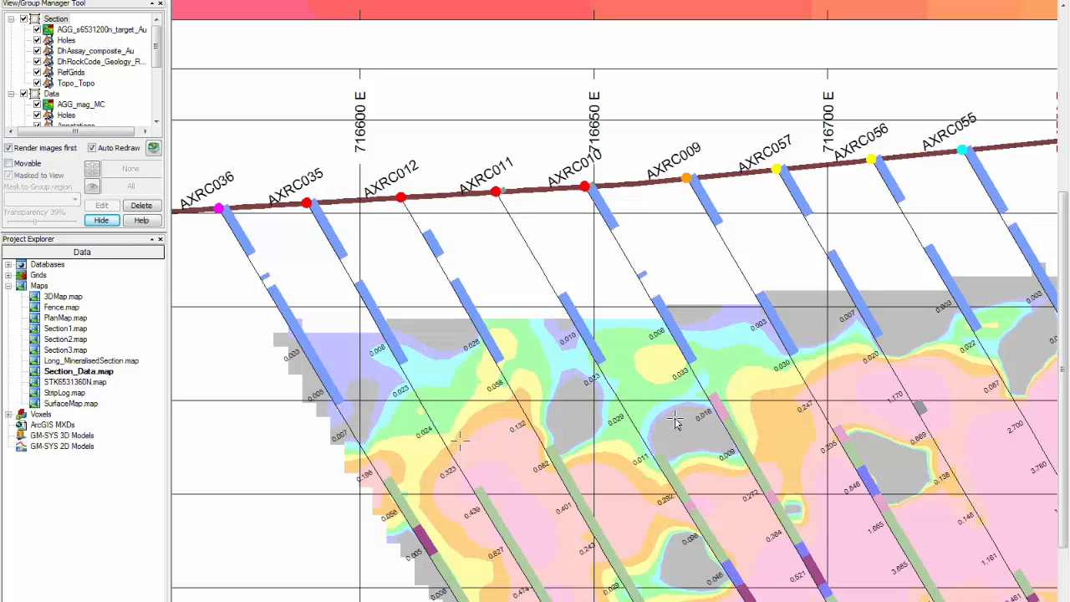
pyautogui.press('Home')
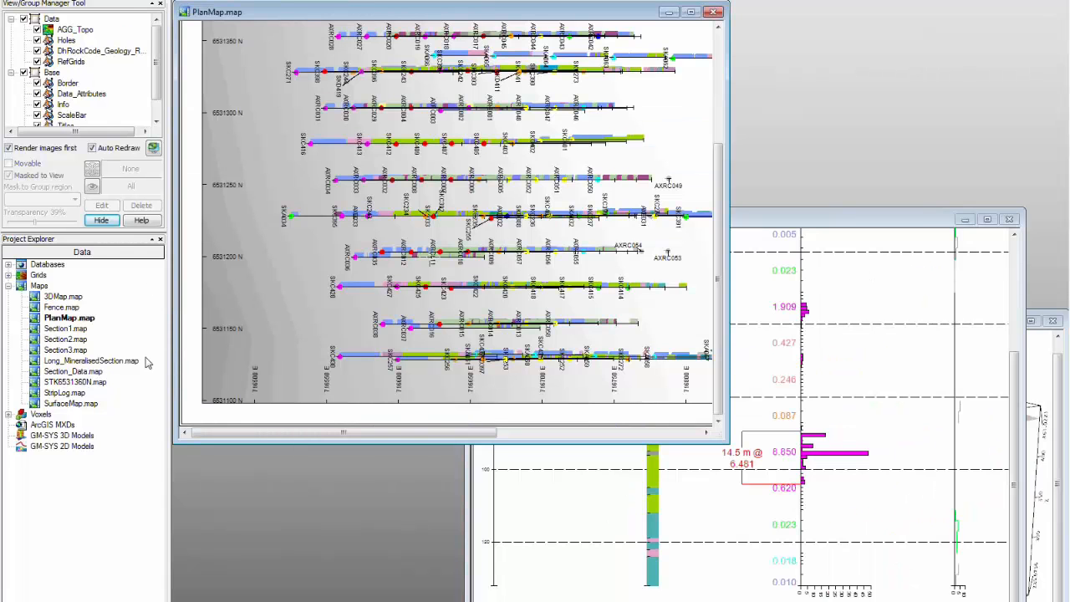
# Minimise the PlanMap.map, StripLog.map and 3DMap.map windows to clear the workspace
pyautogui.click(669, 13)
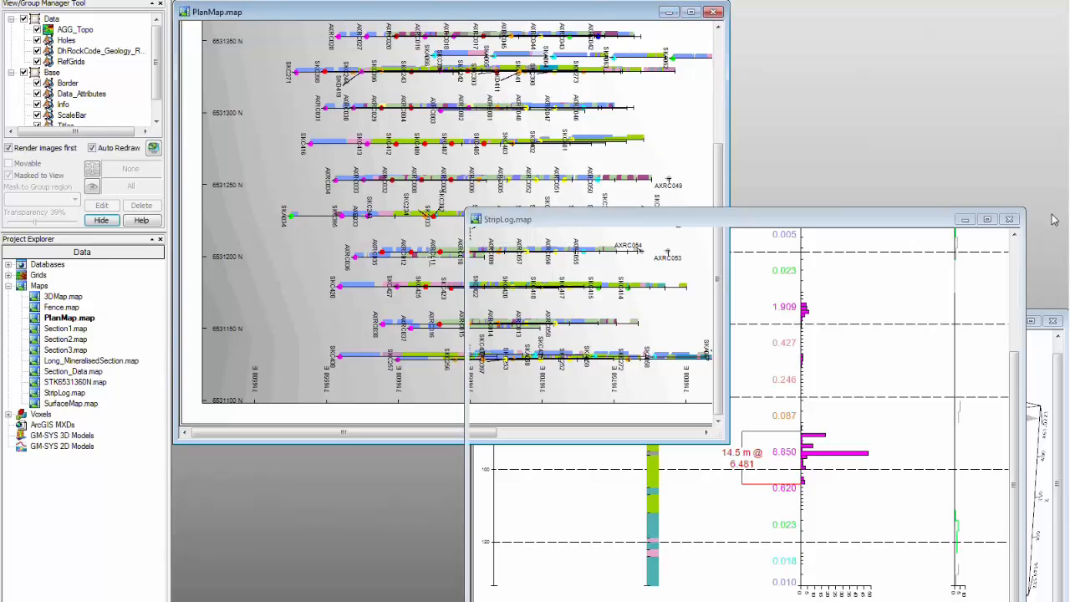
pyautogui.click(965, 219)
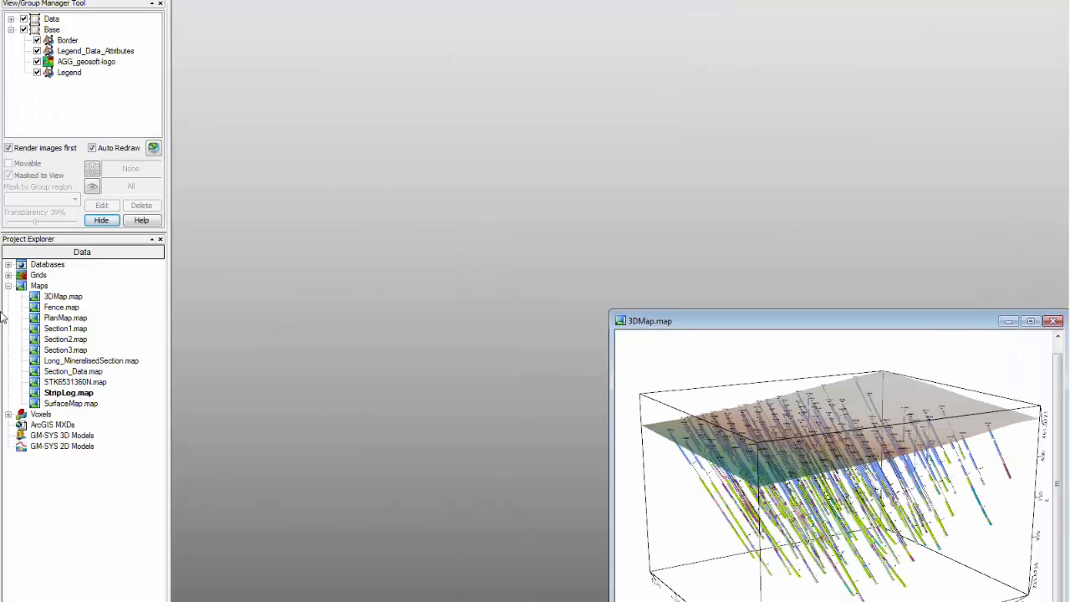
pyautogui.click(1009, 323)
# Open Section1.map, Section2.map and Section3.map together and make Section1.map the active map
pyautogui.click(80, 331)
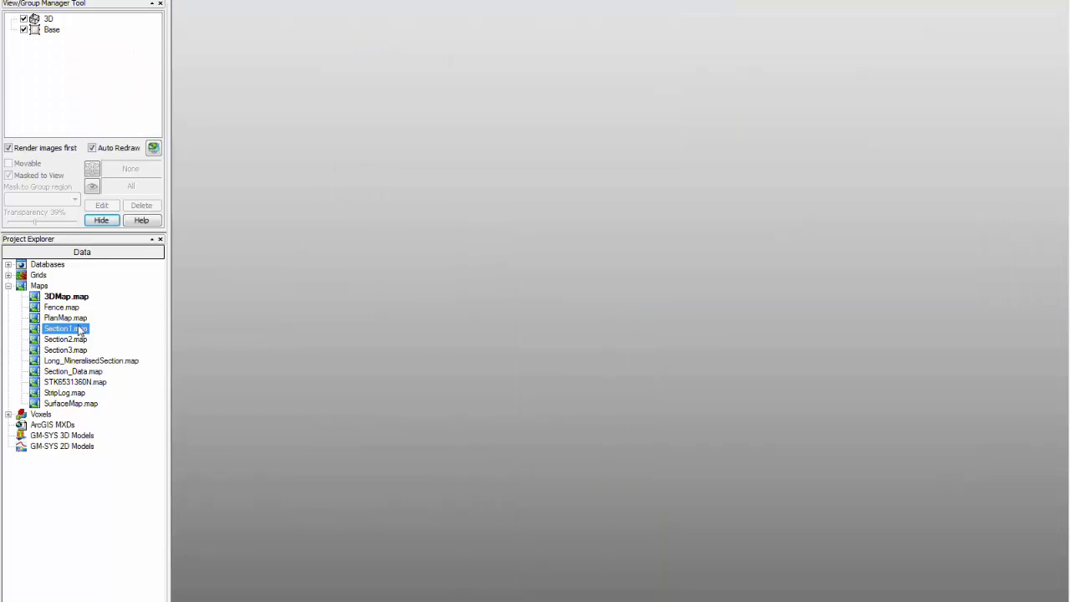
pyautogui.doubleClick(80, 331)
pyautogui.click(79, 341)
pyautogui.doubleClick(79, 341)
pyautogui.click(78, 351)
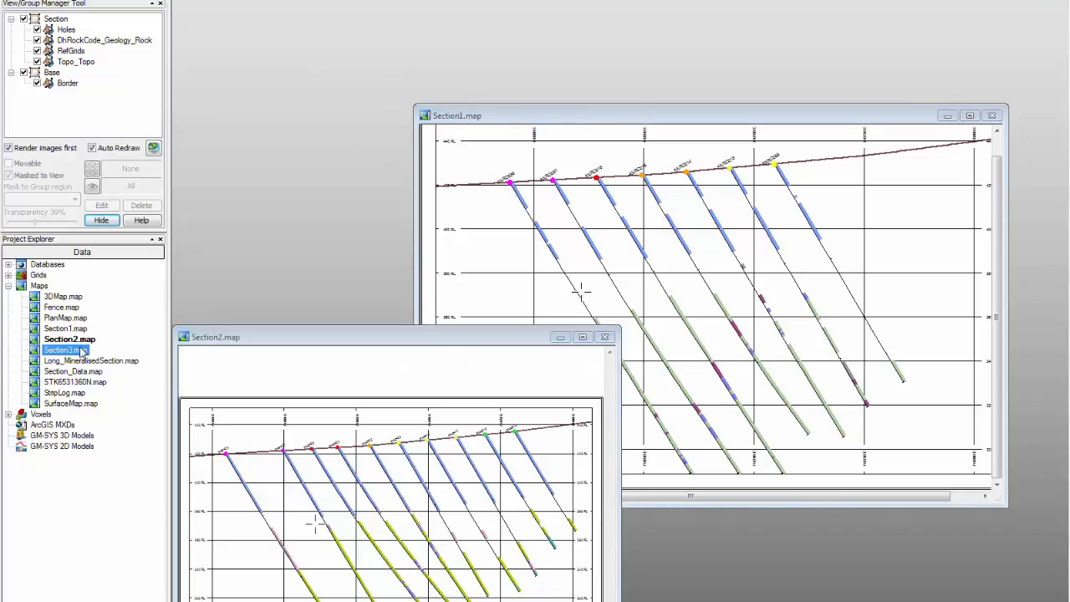
pyautogui.doubleClick(79, 350)
pyautogui.click(706, 142)
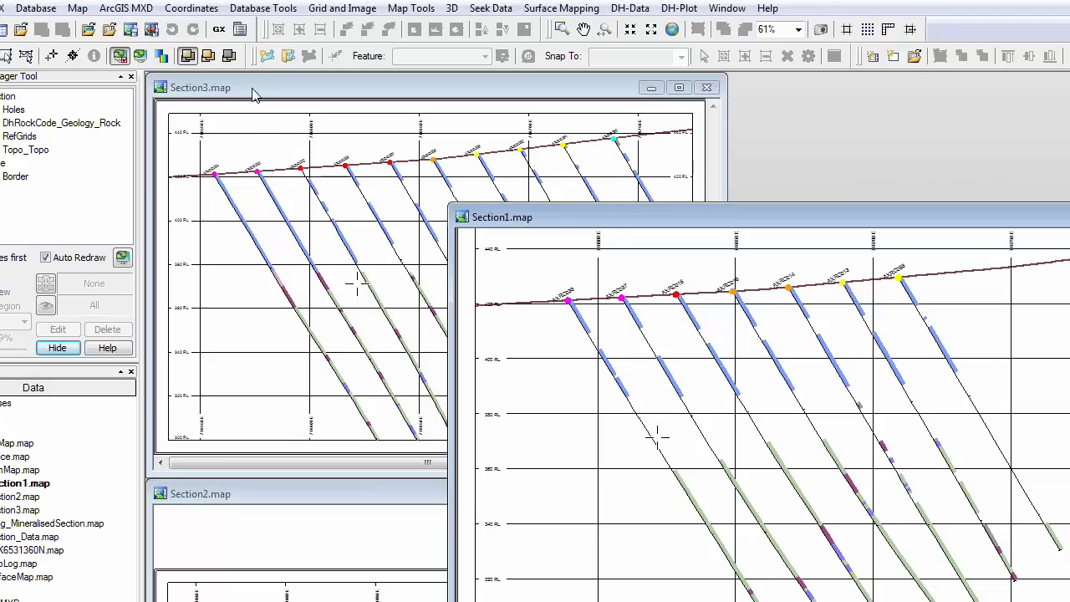
# Begin a new geostring for geological feature interpretations and name its output file test
pyautogui.moveTo(254, 59)
pyautogui.mouseDown()
pyautogui.moveTo(256, 115)
pyautogui.moveTo(267, 61)
pyautogui.mouseUp()
pyautogui.click(267, 59)
pyautogui.click(788, 377)
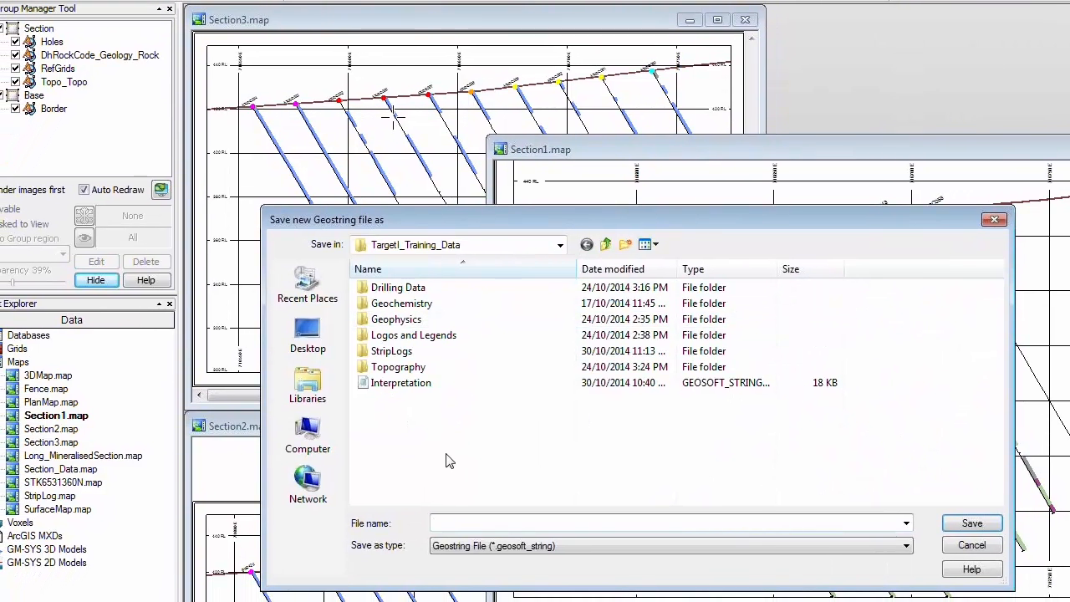
pyautogui.click(971, 545)
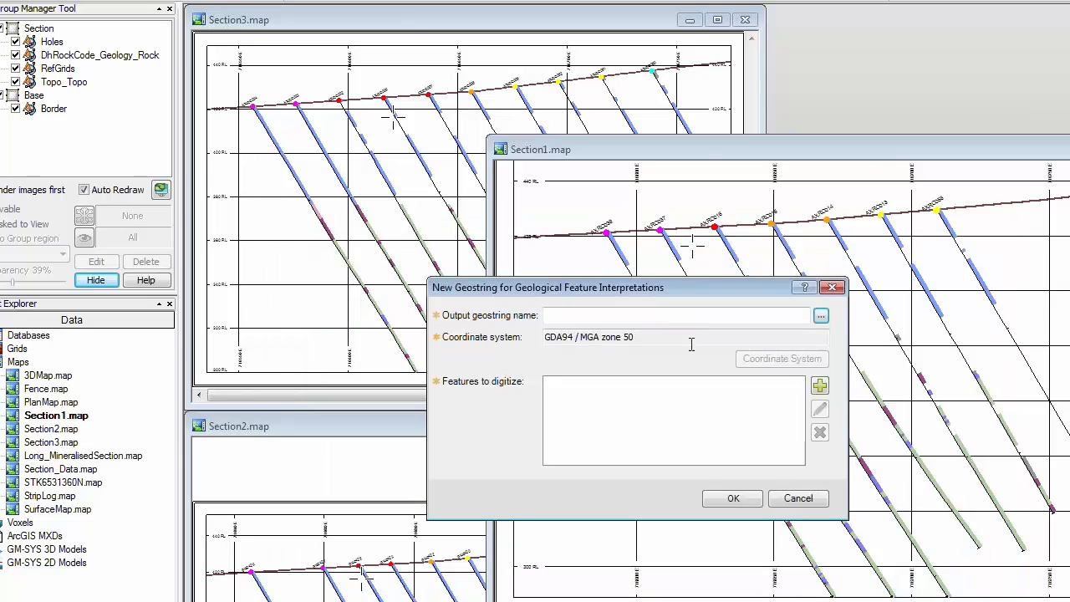
pyautogui.click(661, 315)
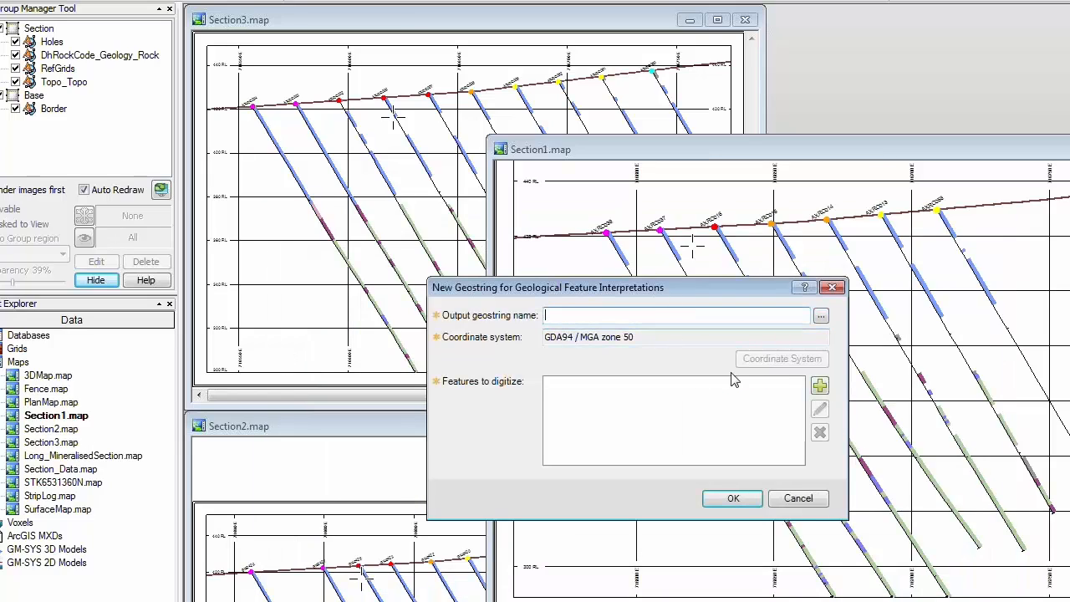
pyautogui.write('tes')
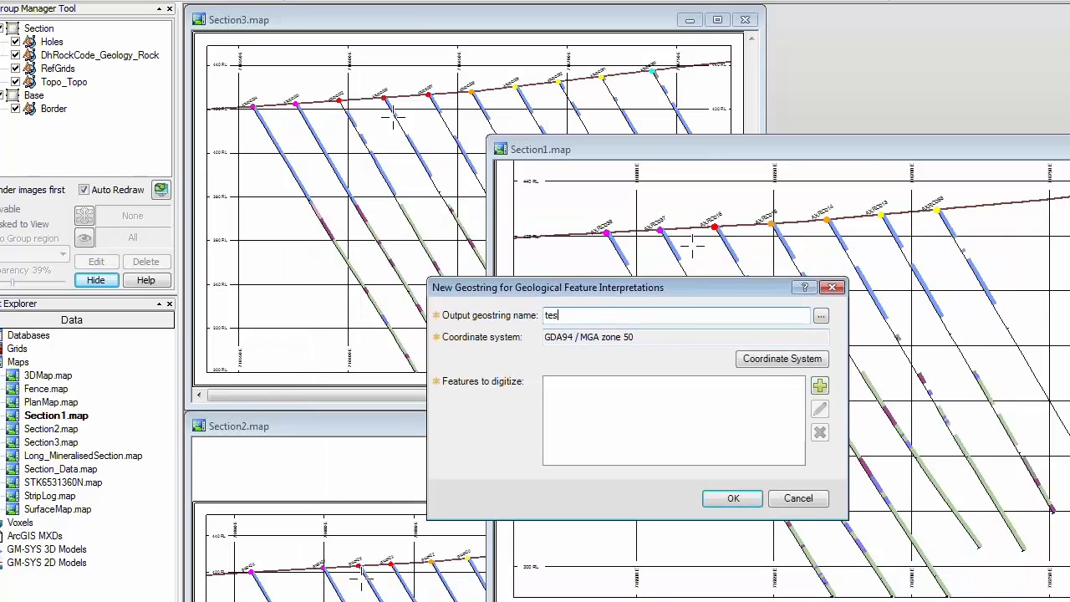
pyautogui.write('t')
pyautogui.click(763, 361)
pyautogui.click(805, 327)
# Start adding a polygon feature named iron, and cancel both the feature and the new geostring
pyautogui.click(818, 388)
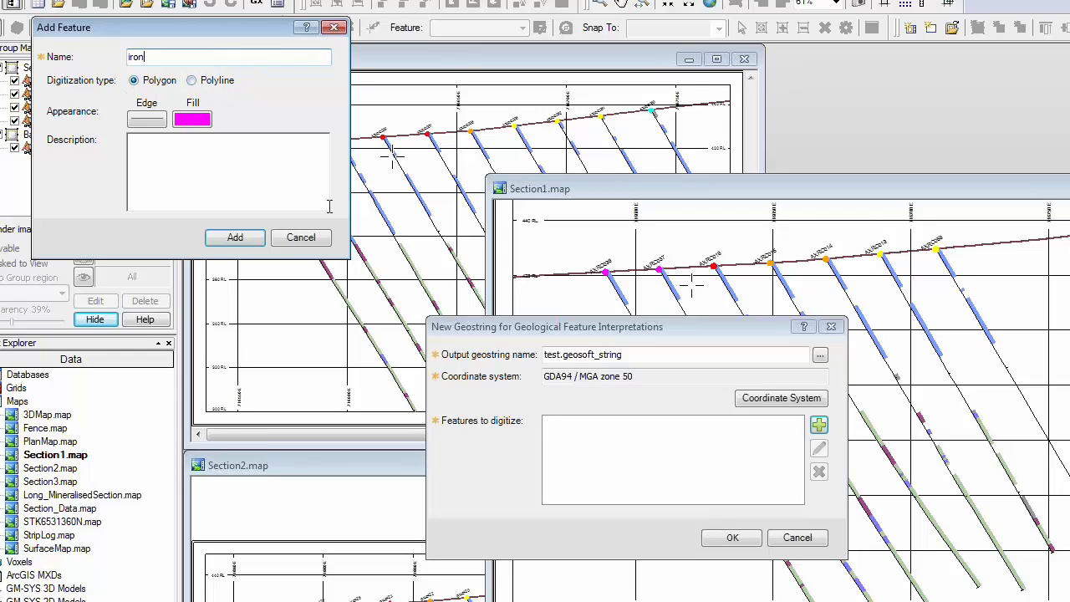
pyautogui.click(304, 238)
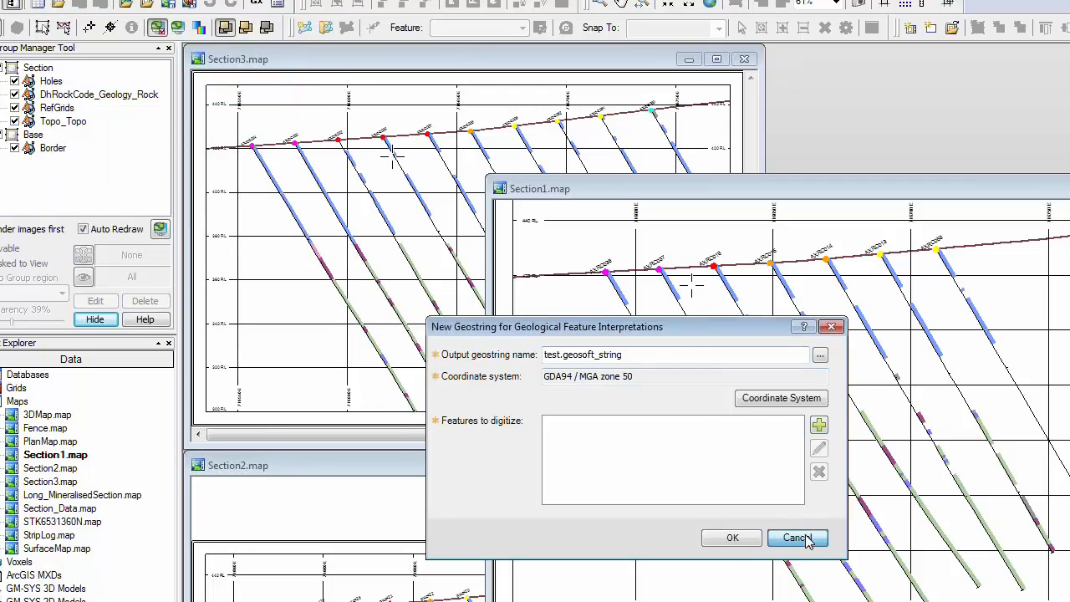
pyautogui.click(798, 538)
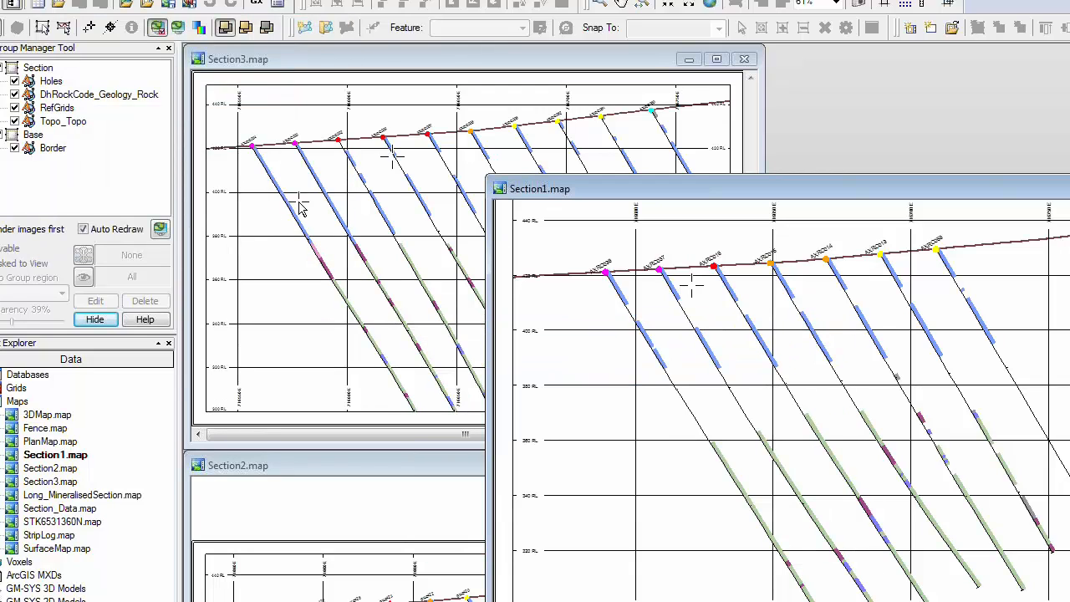
# Load the existing Interpretation geostring file onto the sections and maximise Section1.map
pyautogui.click(326, 27)
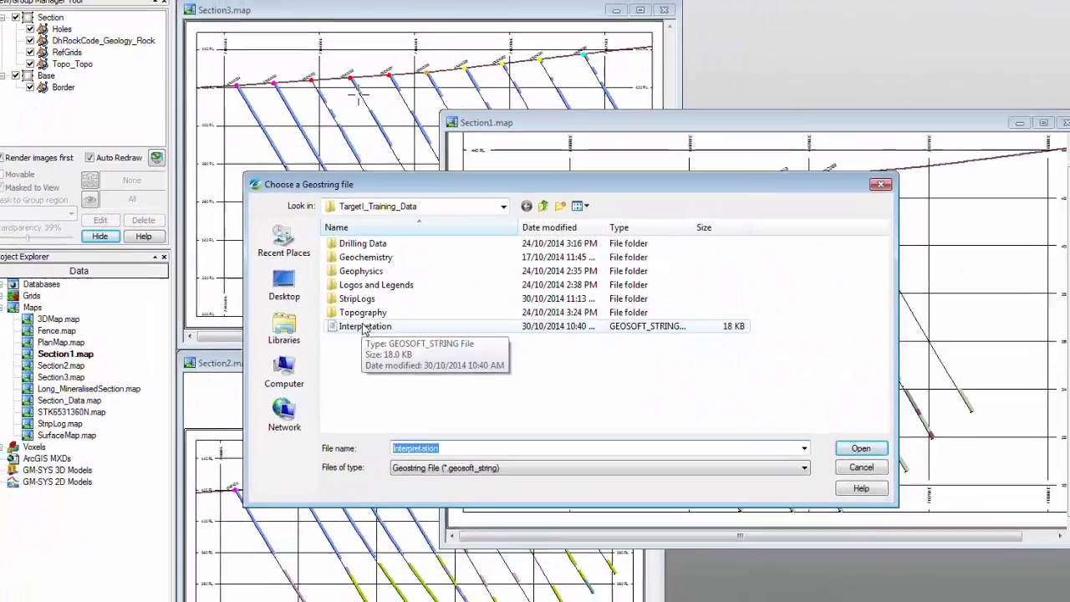
pyautogui.doubleClick(403, 369)
pyautogui.moveTo(635, 121); pyautogui.dragTo(717, 126)
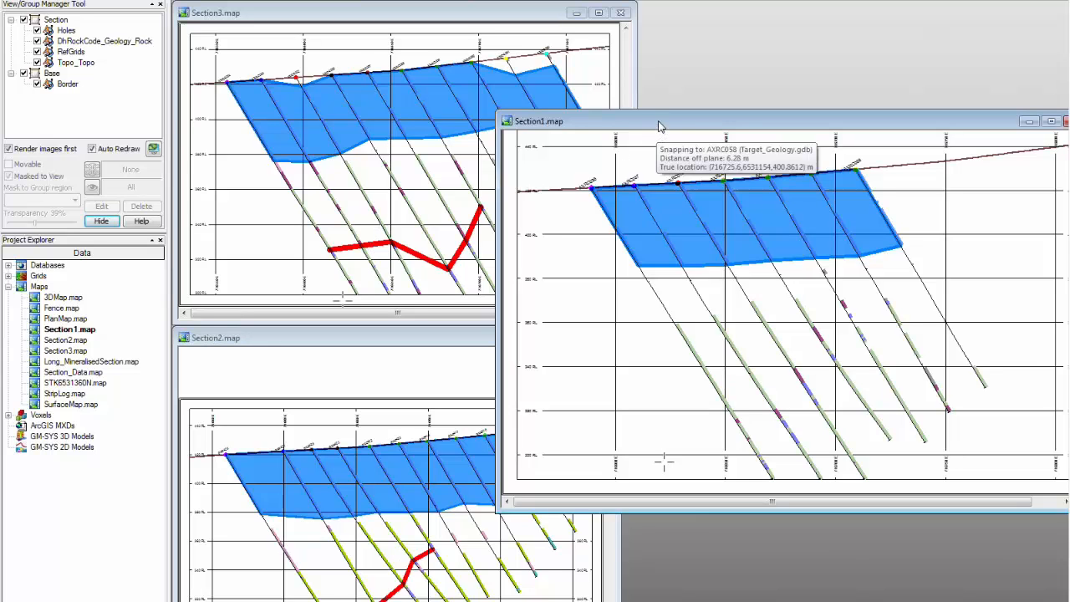
pyautogui.moveTo(653, 128); pyautogui.dragTo(478, 135)
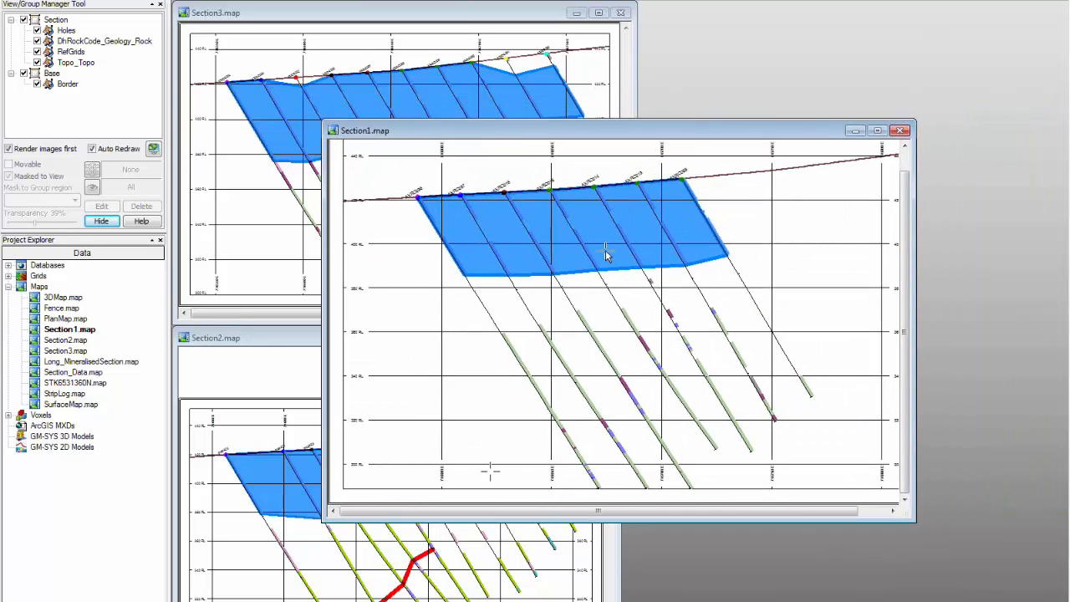
pyautogui.click(878, 132)
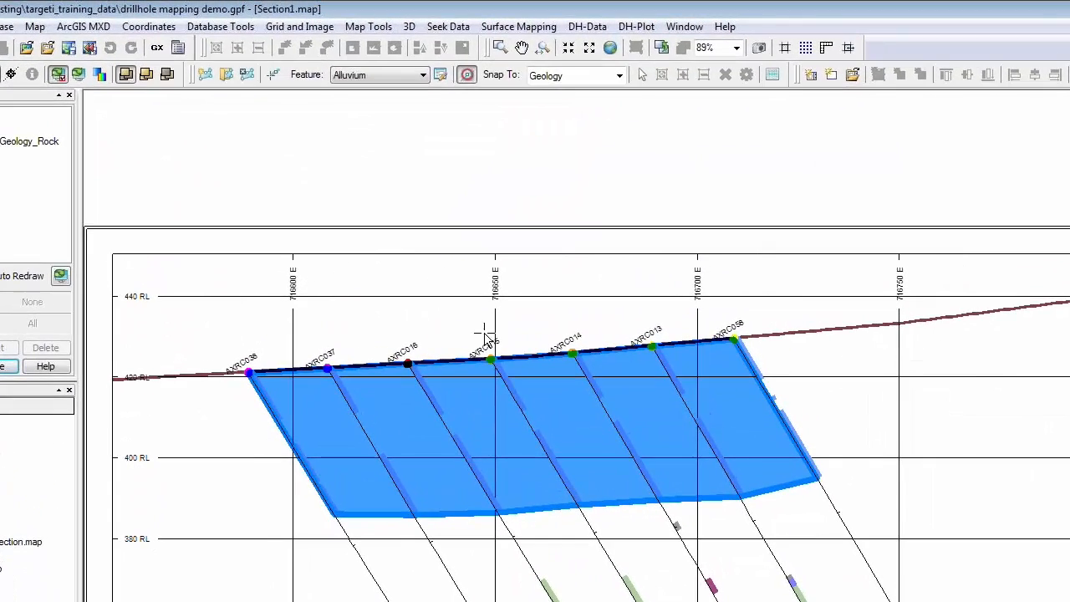
# Choose Iron as the feature to digitise and start a new interpretation on Section1.map with snapping to Geology
pyautogui.click(423, 75)
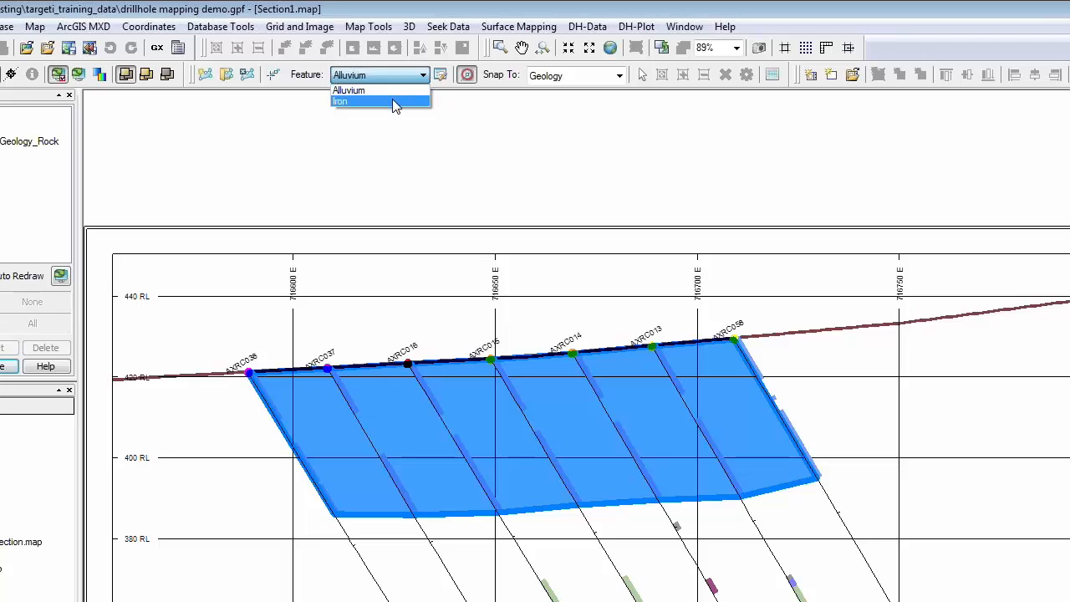
pyautogui.click(393, 103)
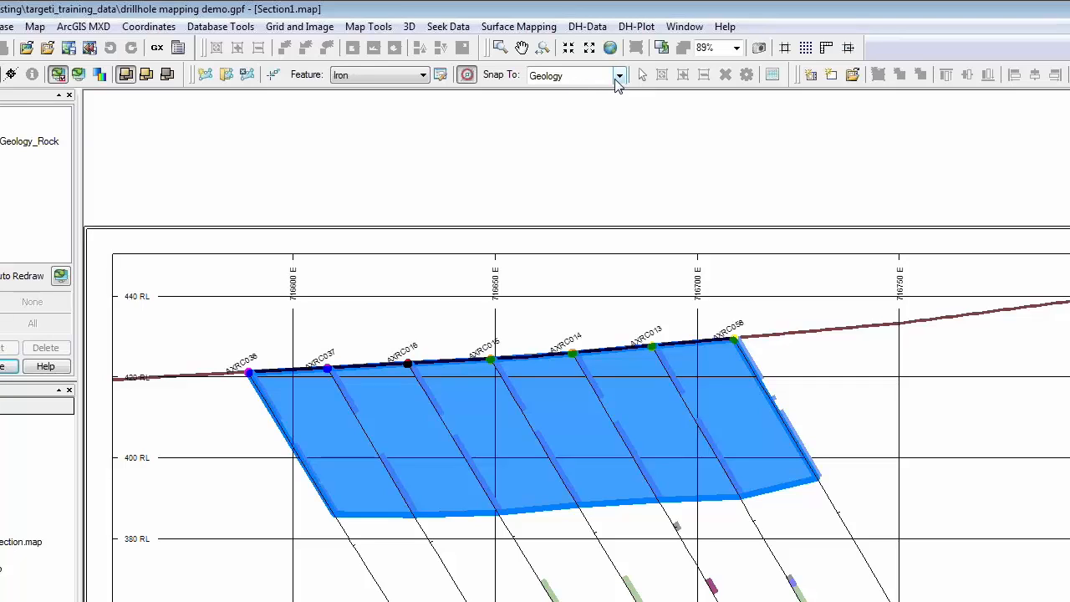
pyautogui.click(273, 76)
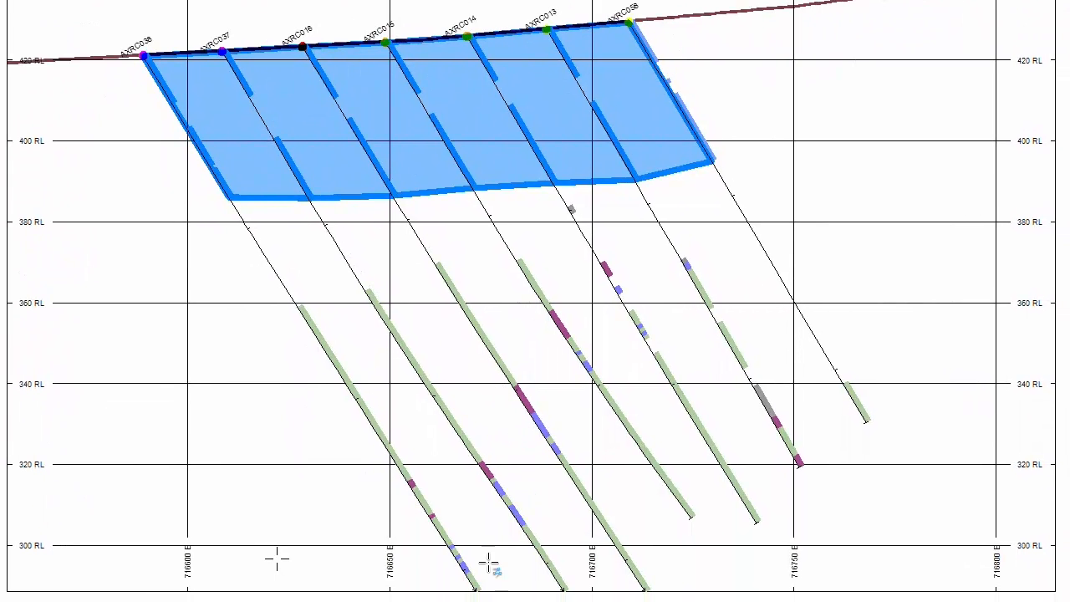
pyautogui.click(450, 546)
pyautogui.rightClick(462, 545)
pyautogui.click(473, 511)
pyautogui.rightClick(464, 548)
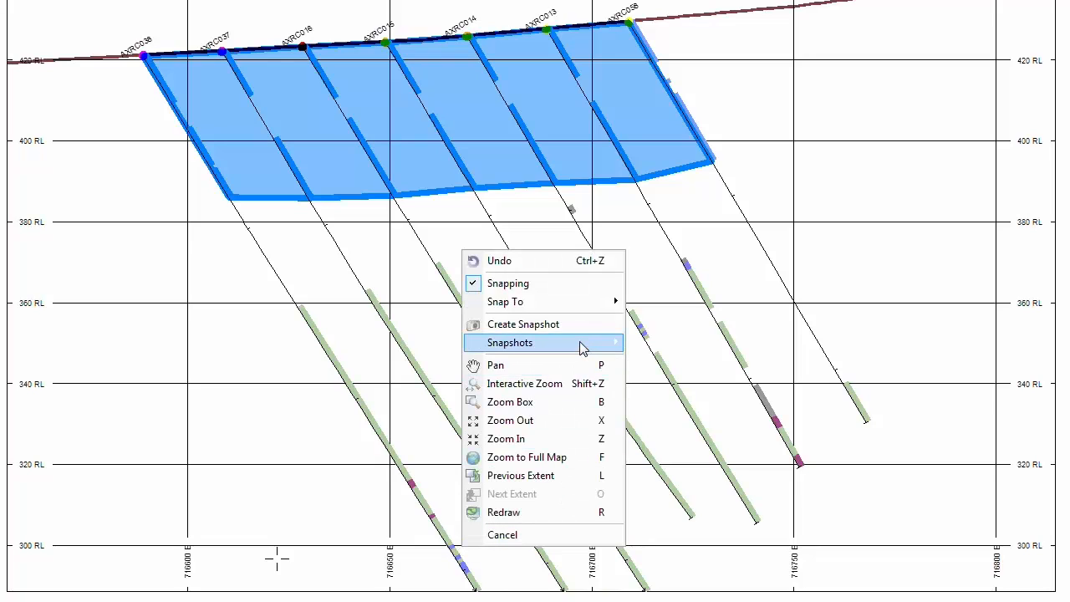
pyautogui.click(541, 260)
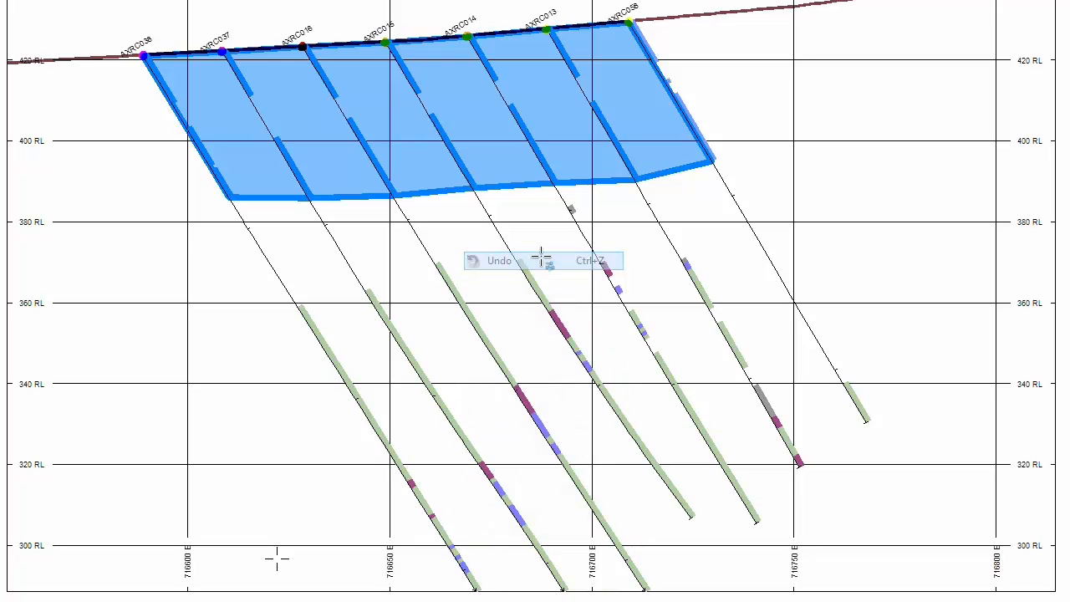
# Digitise the Iron polyline on Section1.map across the drillholes from about 716661 E, 298 RL up to about 716706 E, 363 RL
pyautogui.click(449, 547)
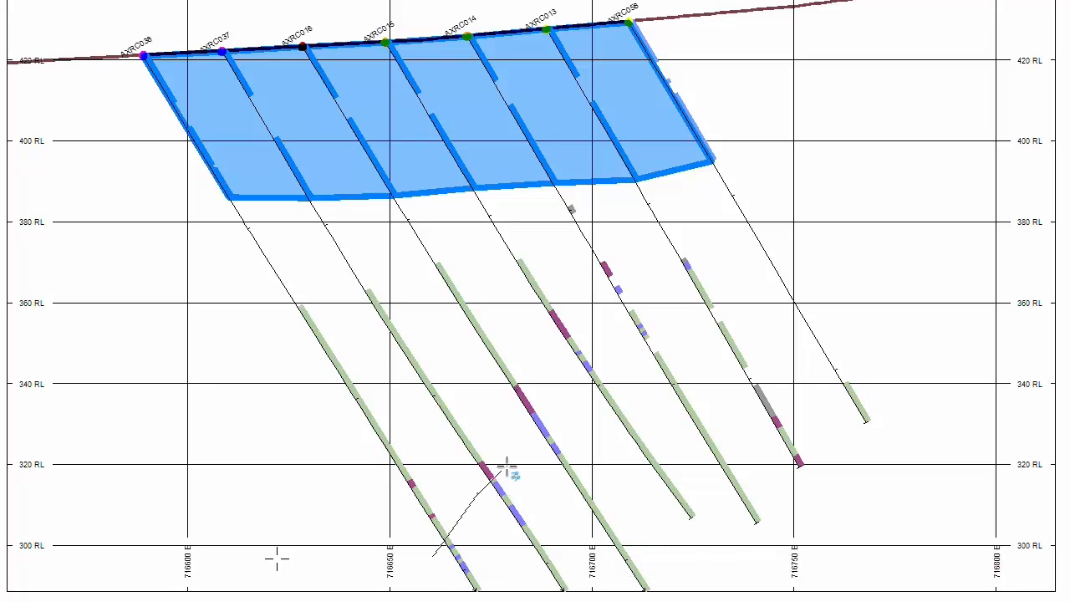
pyautogui.click(532, 417)
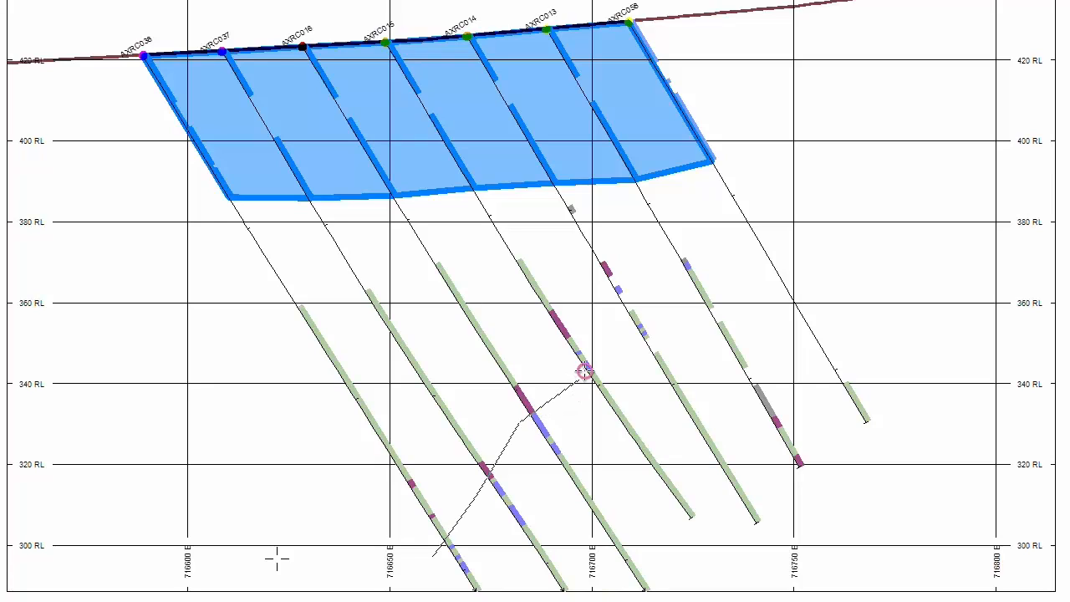
pyautogui.click(587, 364)
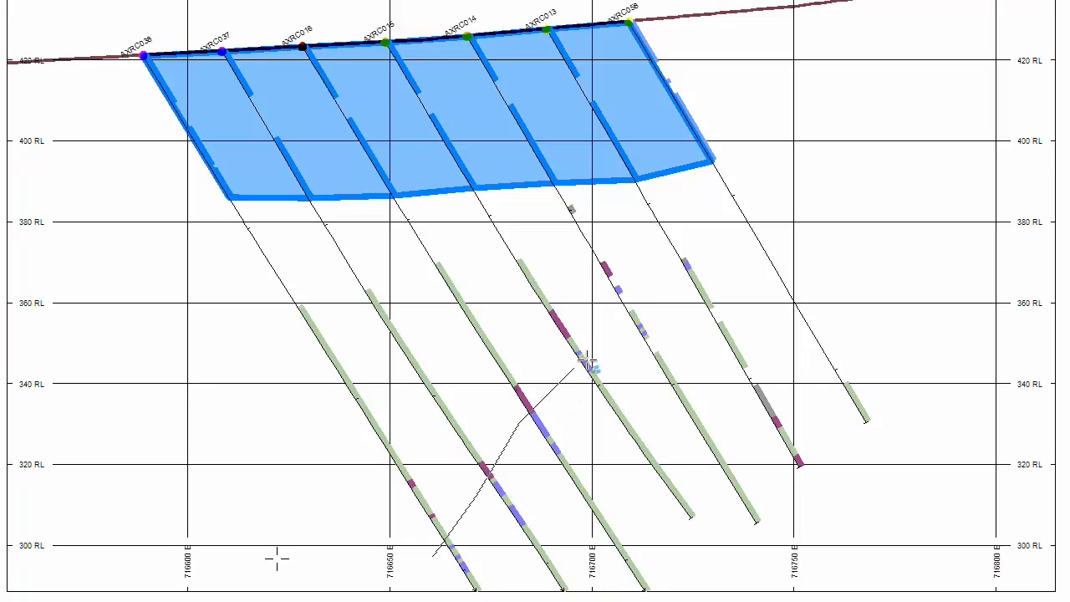
pyautogui.rightClick(617, 289)
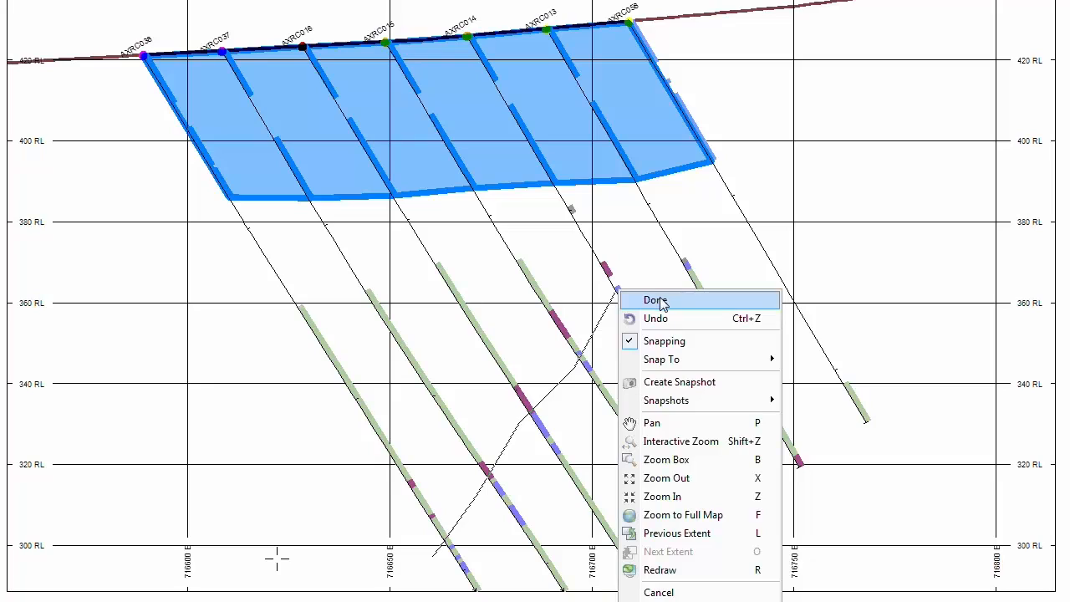
pyautogui.click(642, 298)
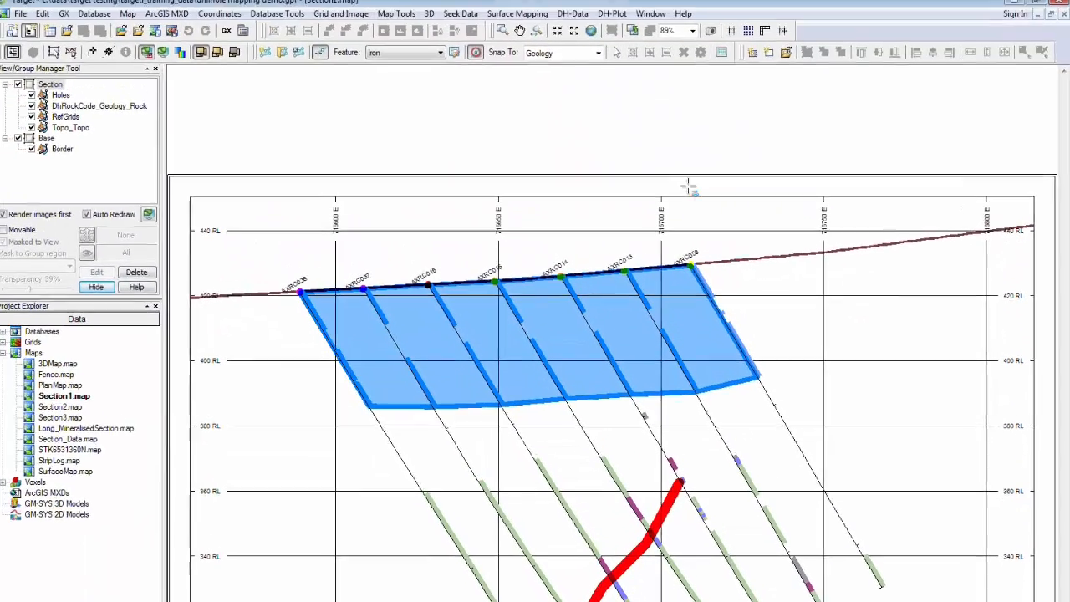
# Minimise the Section1.map, Section3.map and Section2.map windows
pyautogui.click(1037, 22)
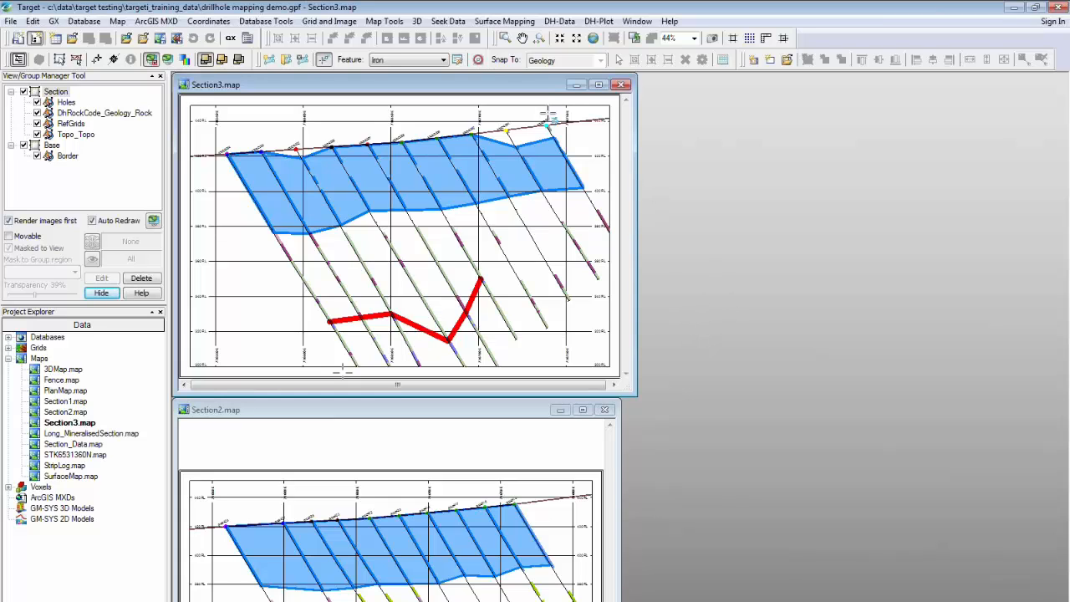
pyautogui.click(577, 84)
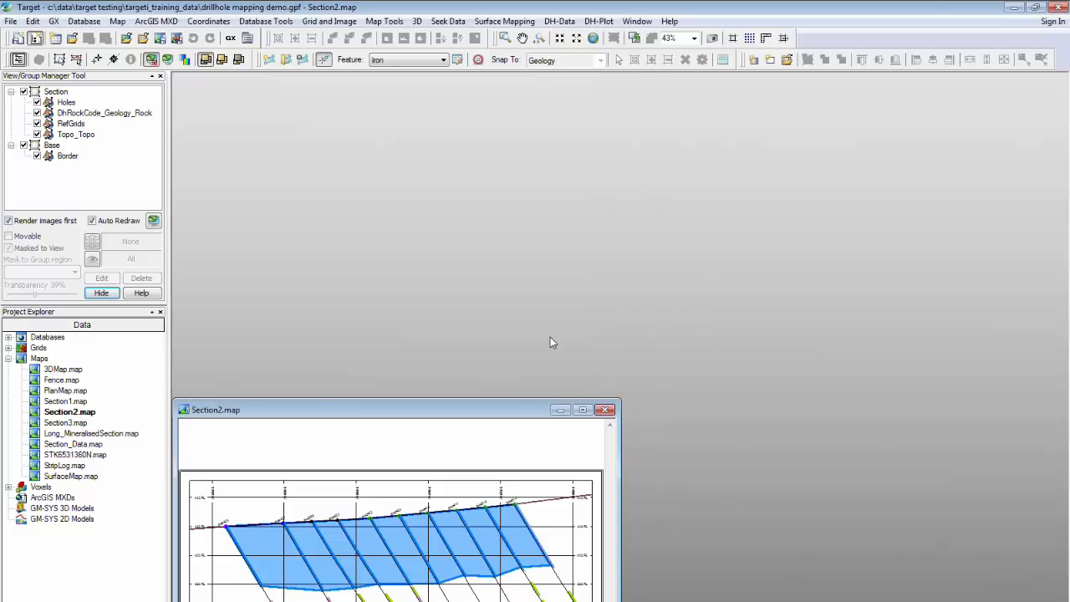
pyautogui.click(561, 410)
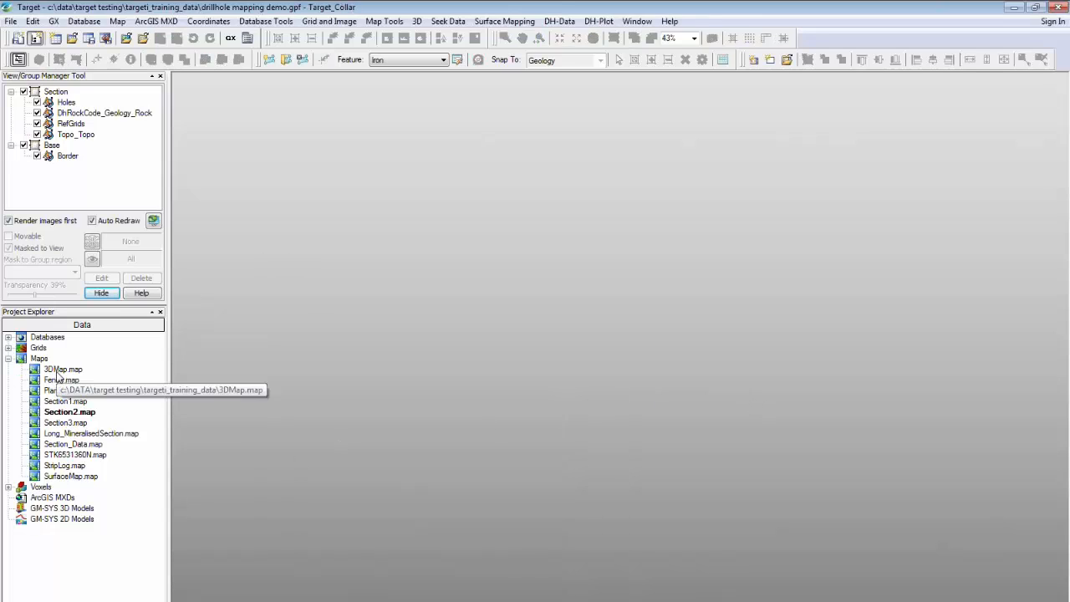
# Open 3DMap.map from the project's maps and display it in the 3D Viewer
pyautogui.moveTo(55, 370); pyautogui.dragTo(415, 284)
pyautogui.click(783, 284)
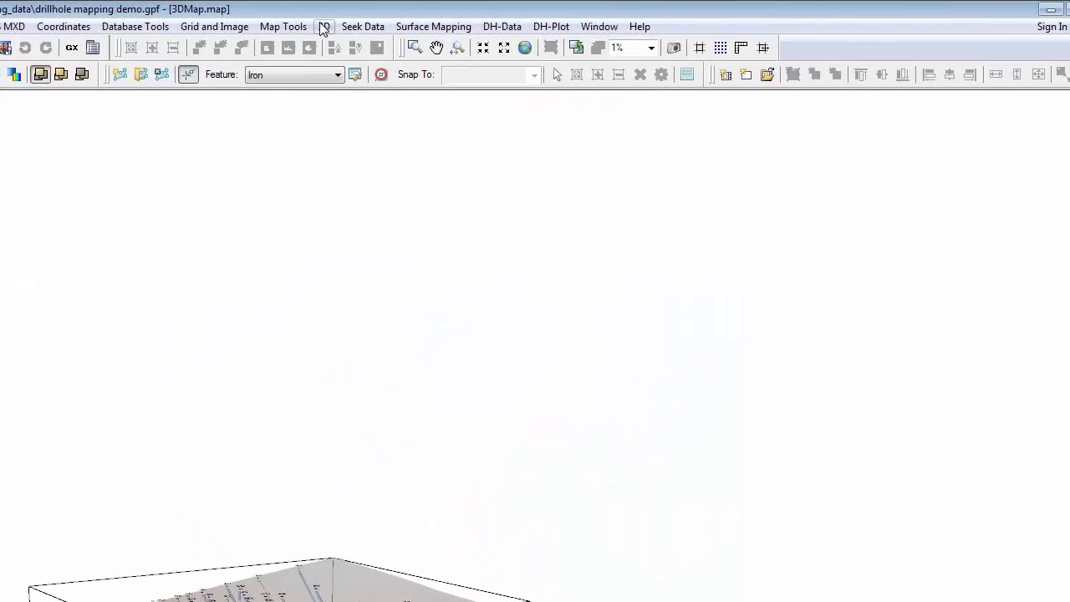
pyautogui.click(324, 28)
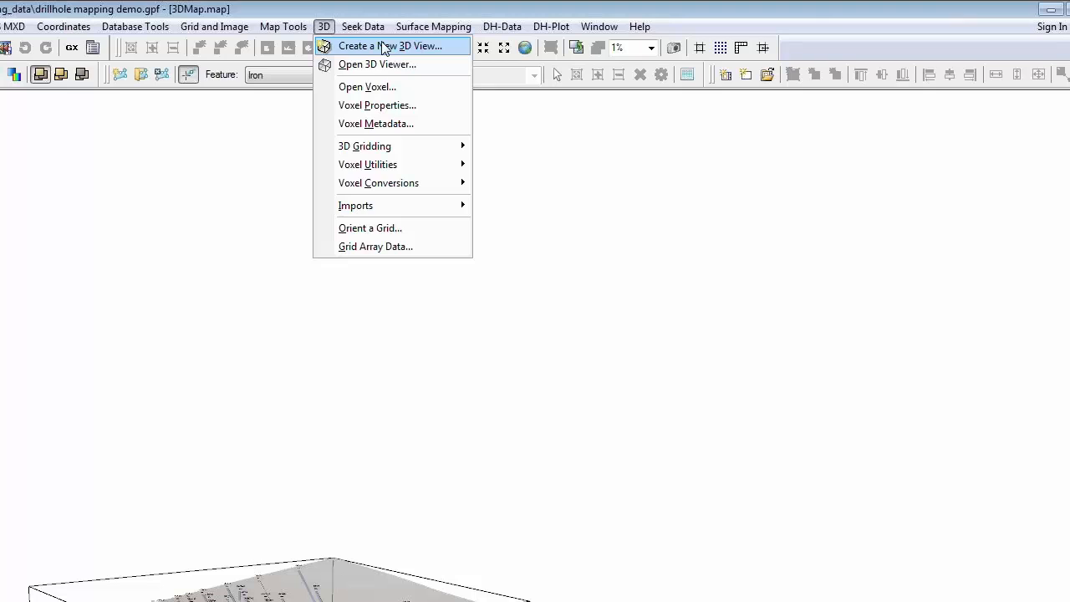
pyautogui.click(392, 66)
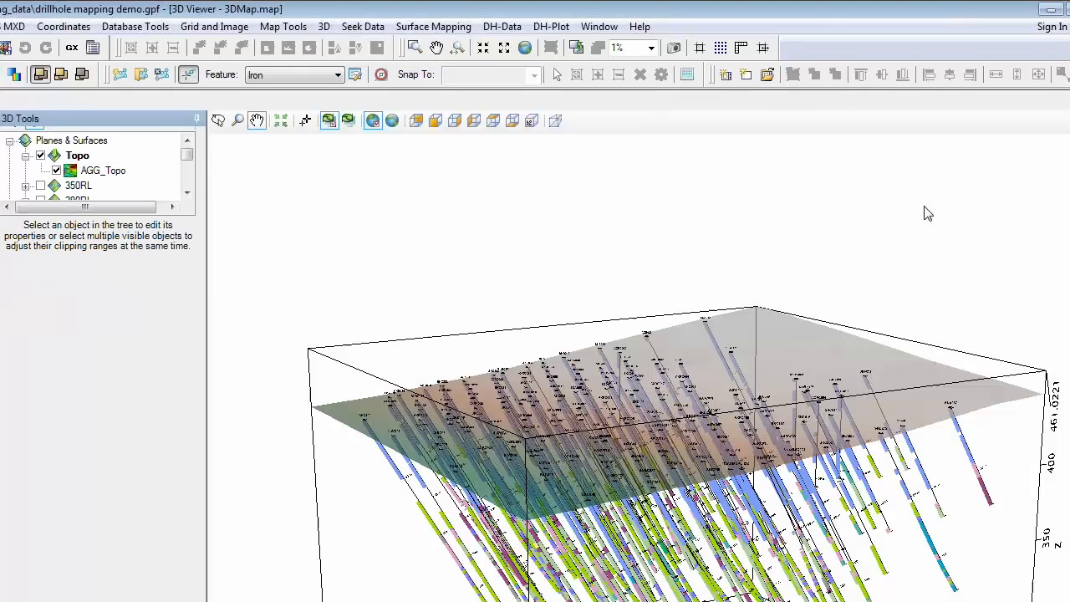
# Enlarge the 3D object tree, toggle the Topo surface off and on, and expand the 3D Objects group
pyautogui.moveTo(93, 292); pyautogui.dragTo(105, 442)
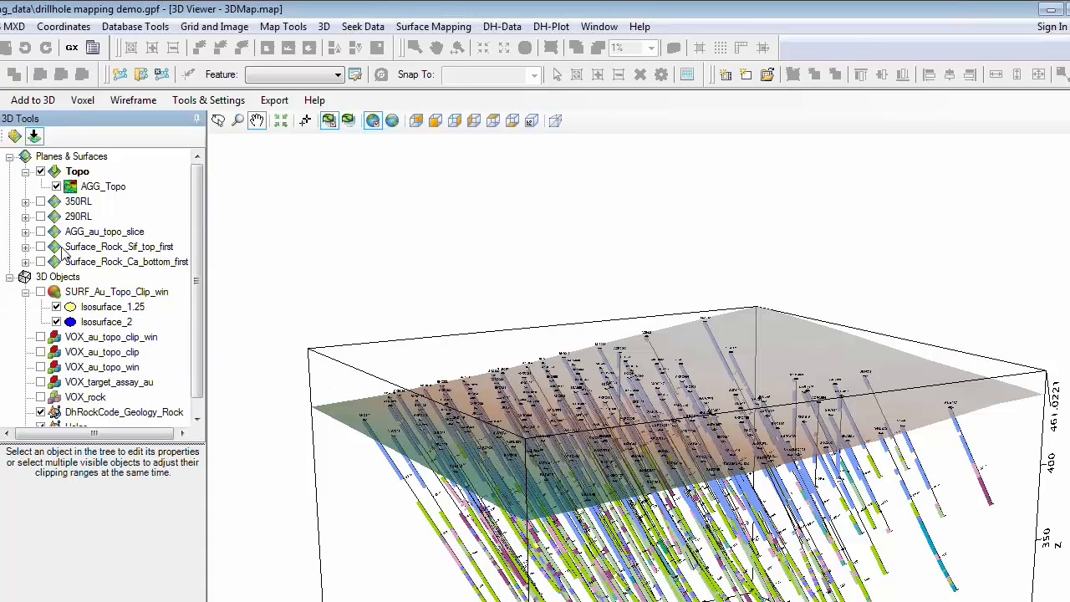
pyautogui.click(25, 171)
pyautogui.click(9, 262)
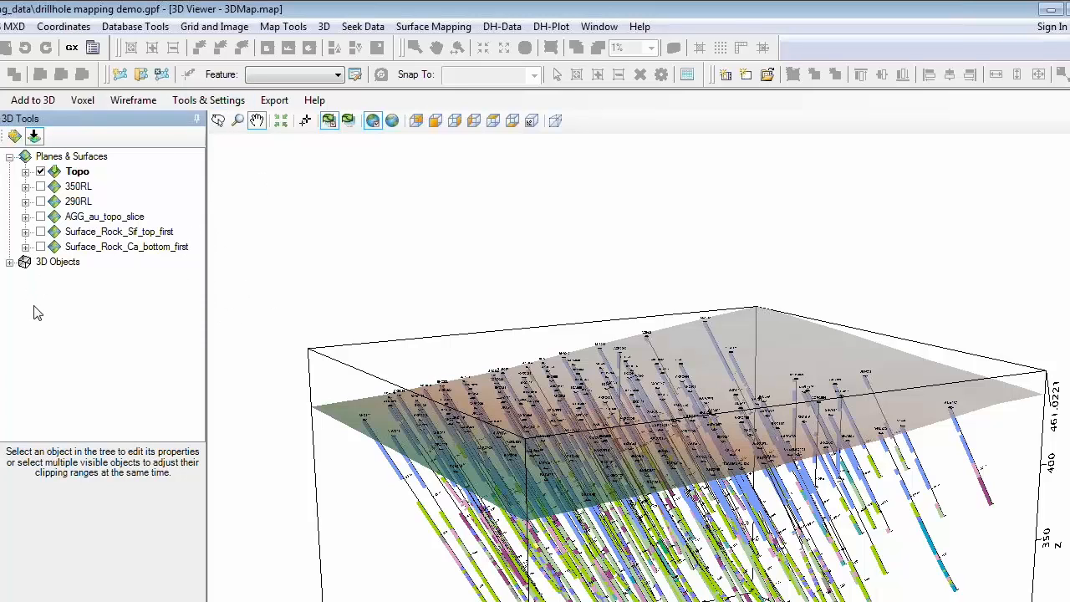
pyautogui.click(26, 171)
pyautogui.click(41, 171)
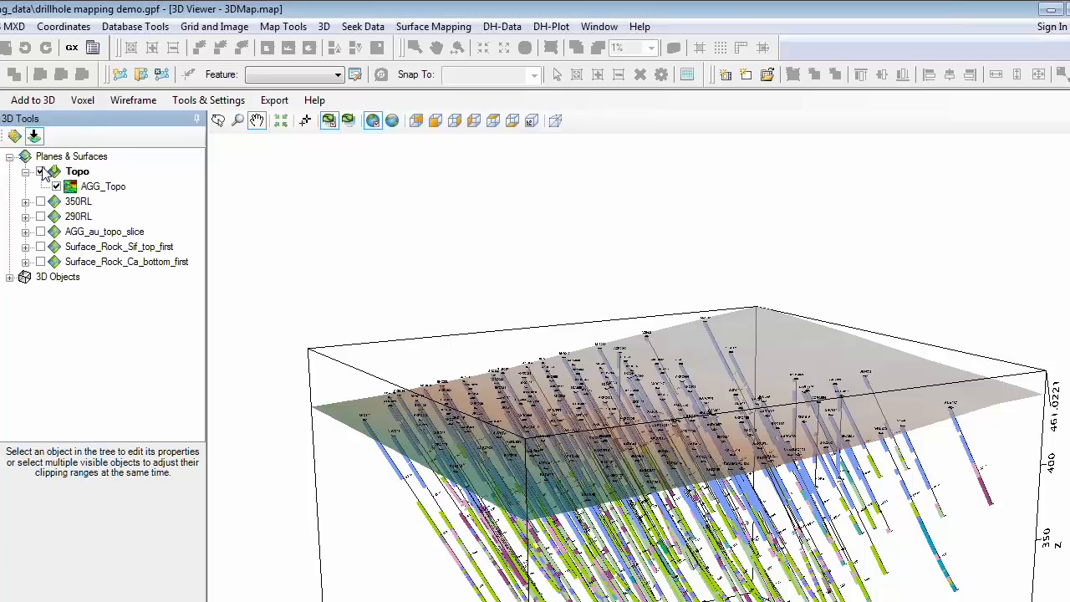
pyautogui.click(41, 172)
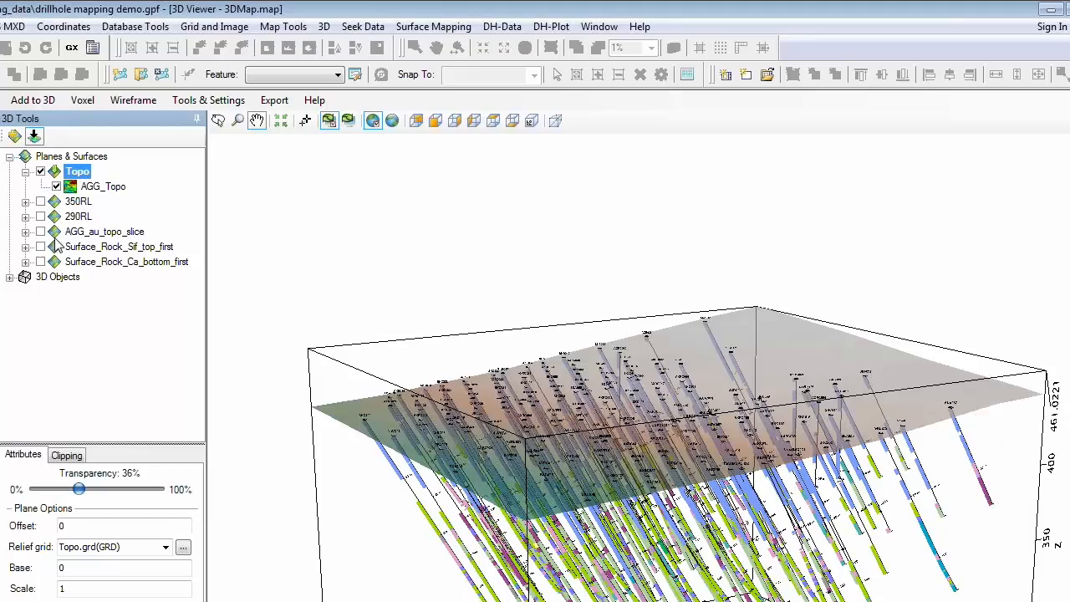
pyautogui.click(9, 277)
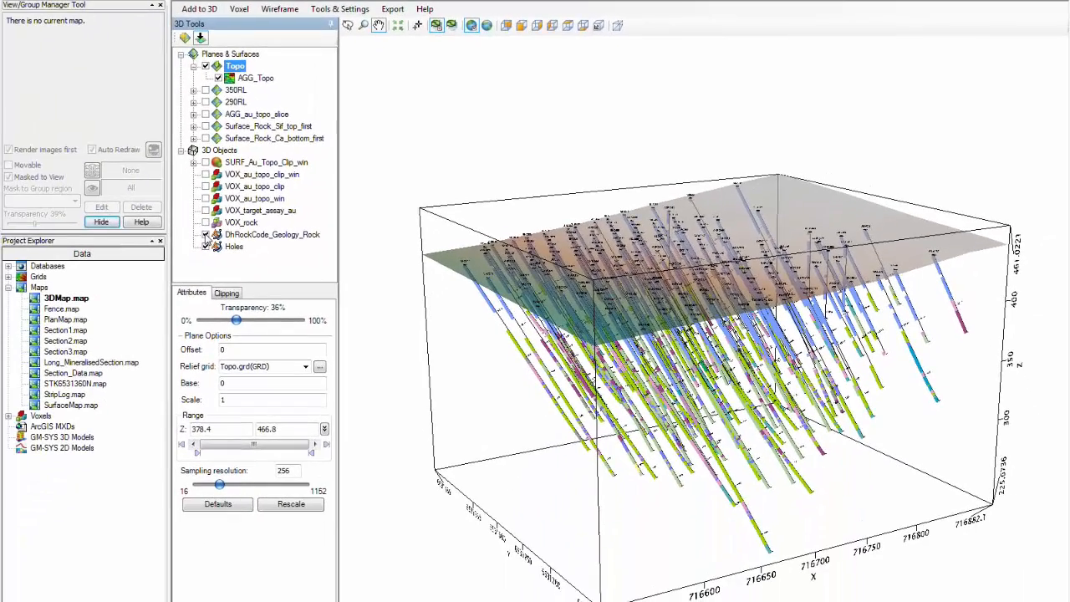
# Hide the DhRockCode_Geology_Rock bars and the Topo surface in the 3D view
pyautogui.click(206, 235)
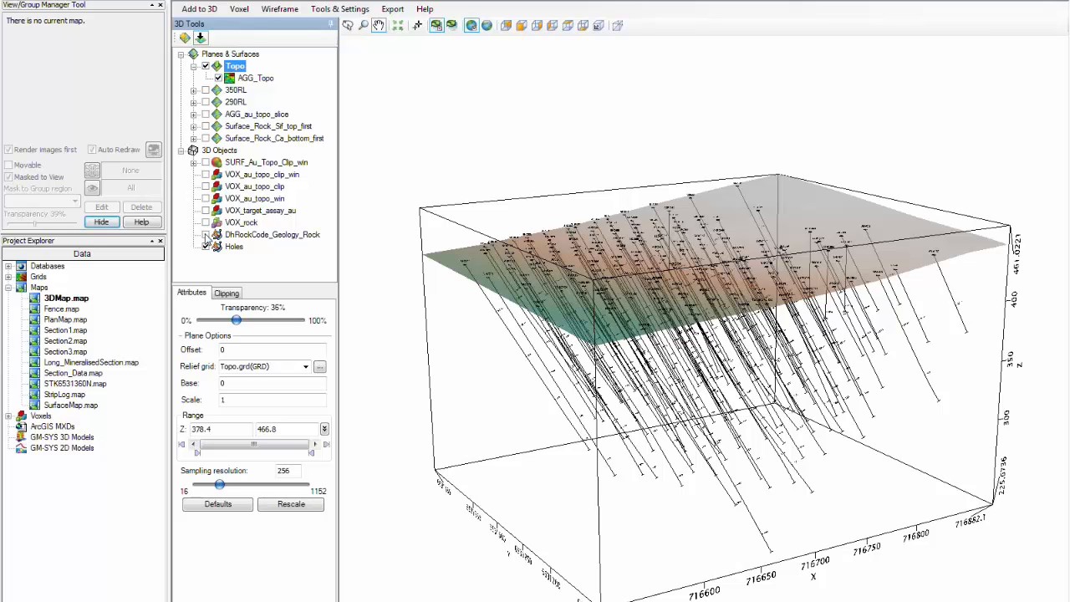
pyautogui.click(206, 235)
pyautogui.click(205, 235)
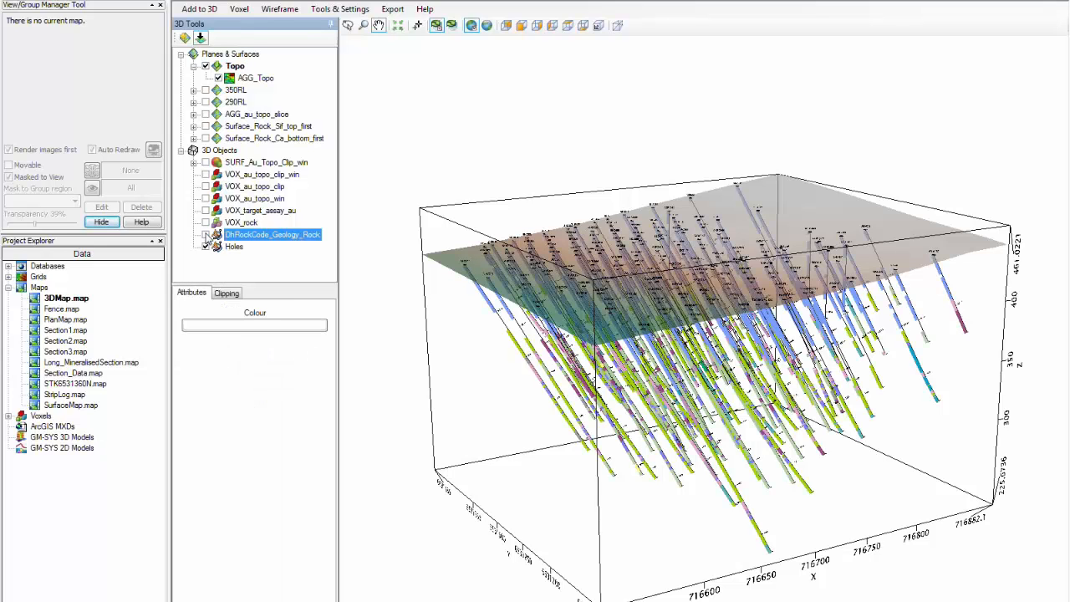
pyautogui.click(206, 66)
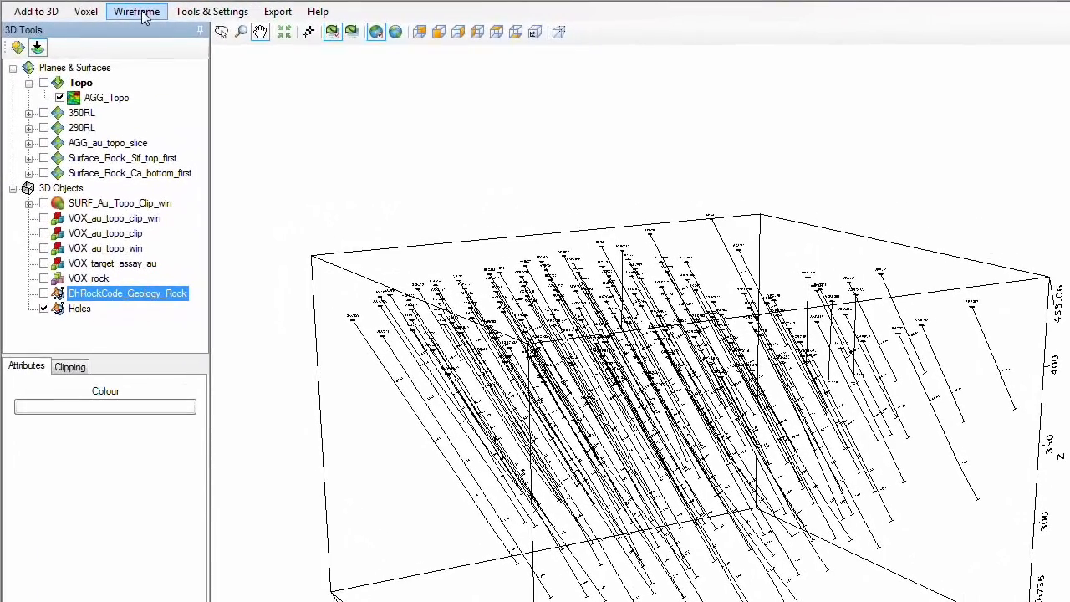
# Start wireframing the Iron feature of Interpretation.geosoft_string
pyautogui.click(142, 18)
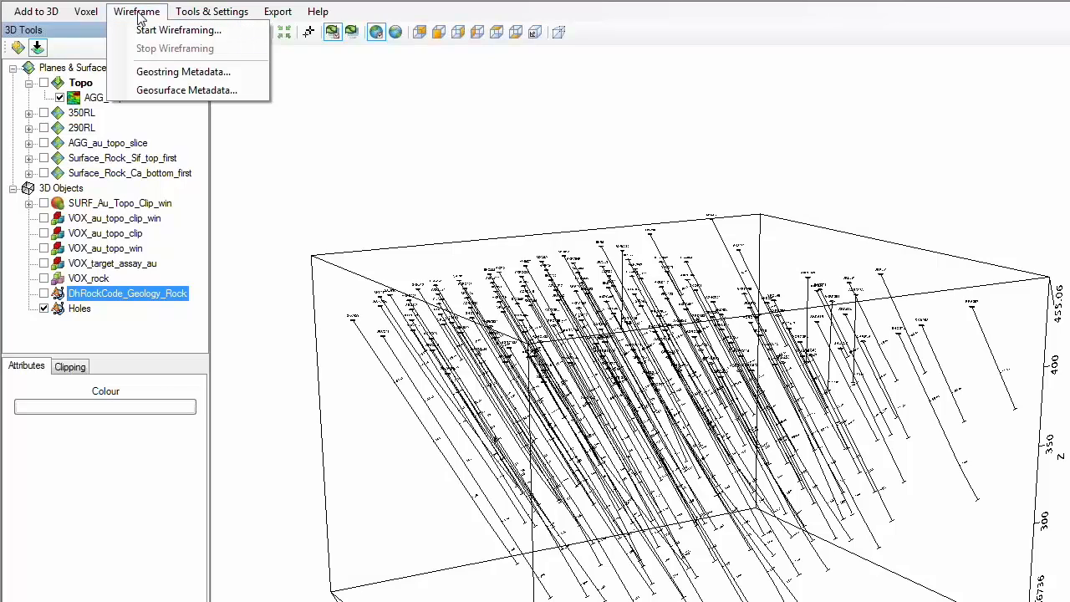
pyautogui.click(159, 30)
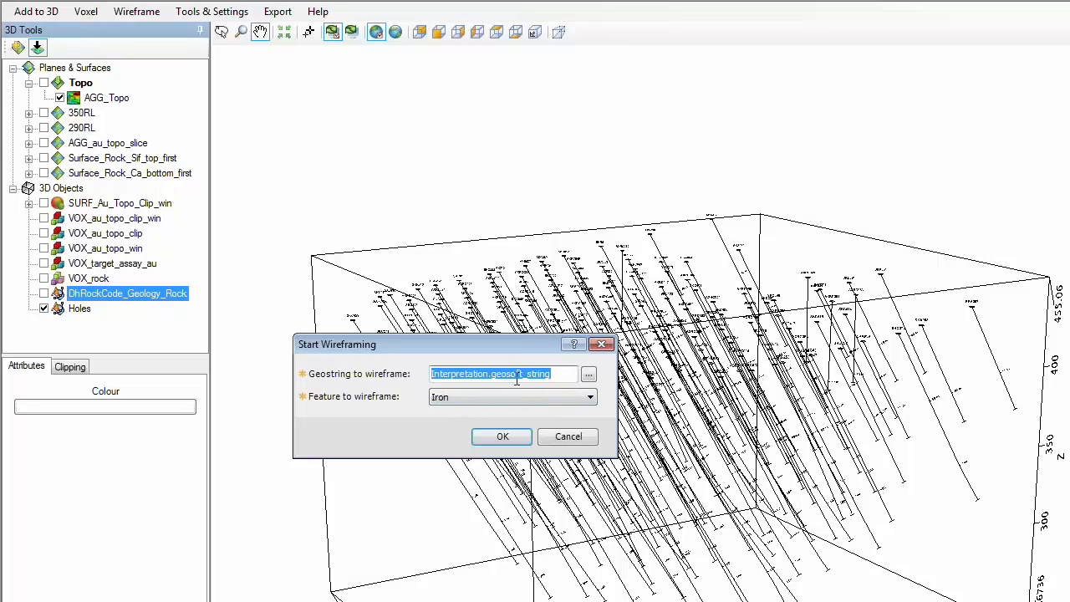
pyautogui.click(468, 398)
pyautogui.click(470, 396)
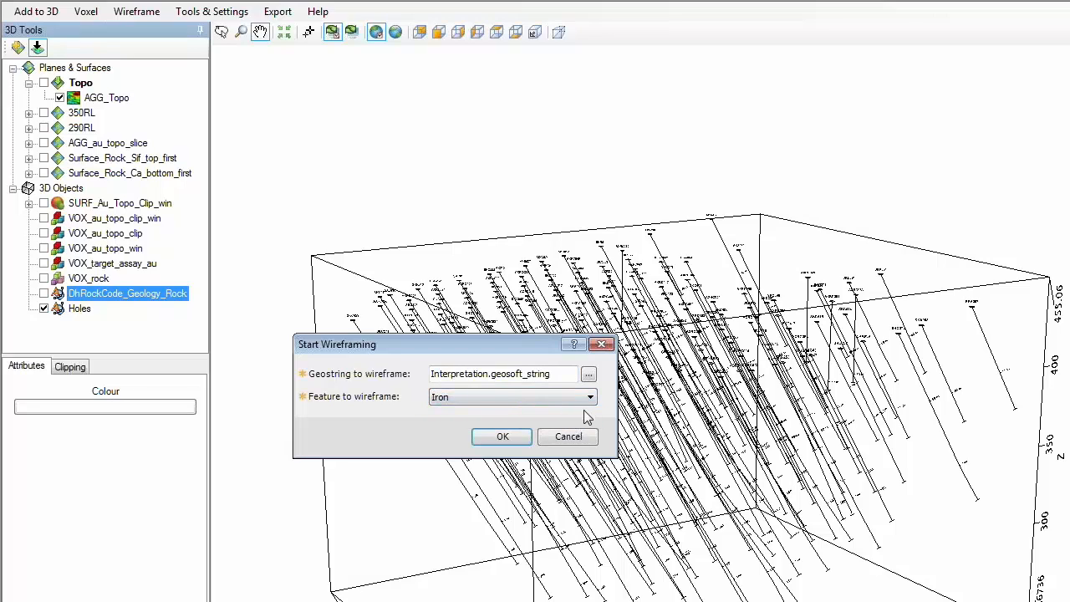
pyautogui.click(503, 437)
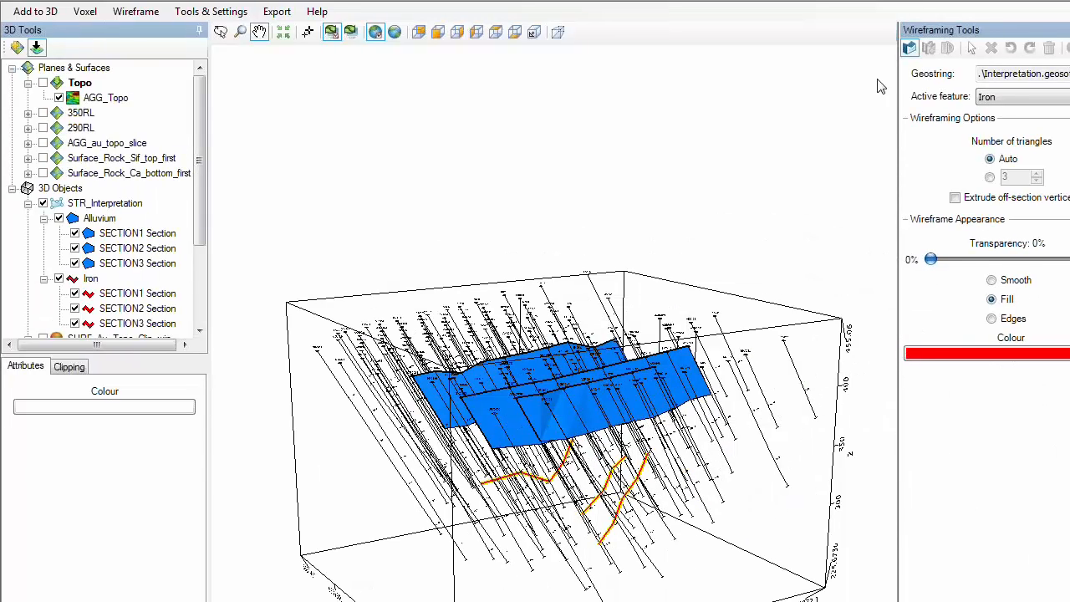
# Wireframe the Iron feature by linking its three section polylines one after another into a surface
pyautogui.scroll(-1, 502, 376)
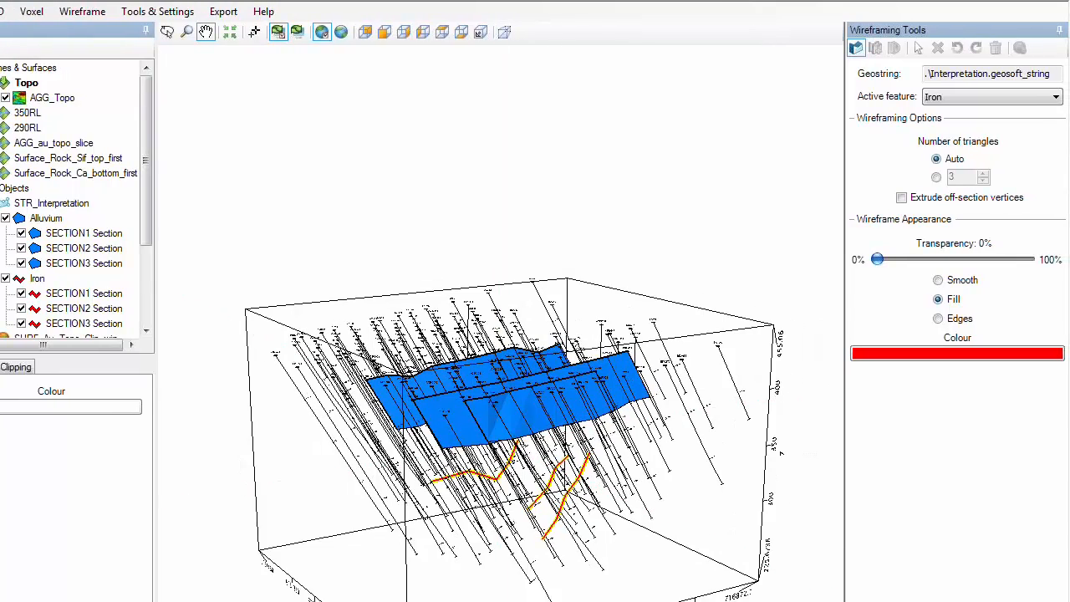
pyautogui.scroll(5, 502, 376)
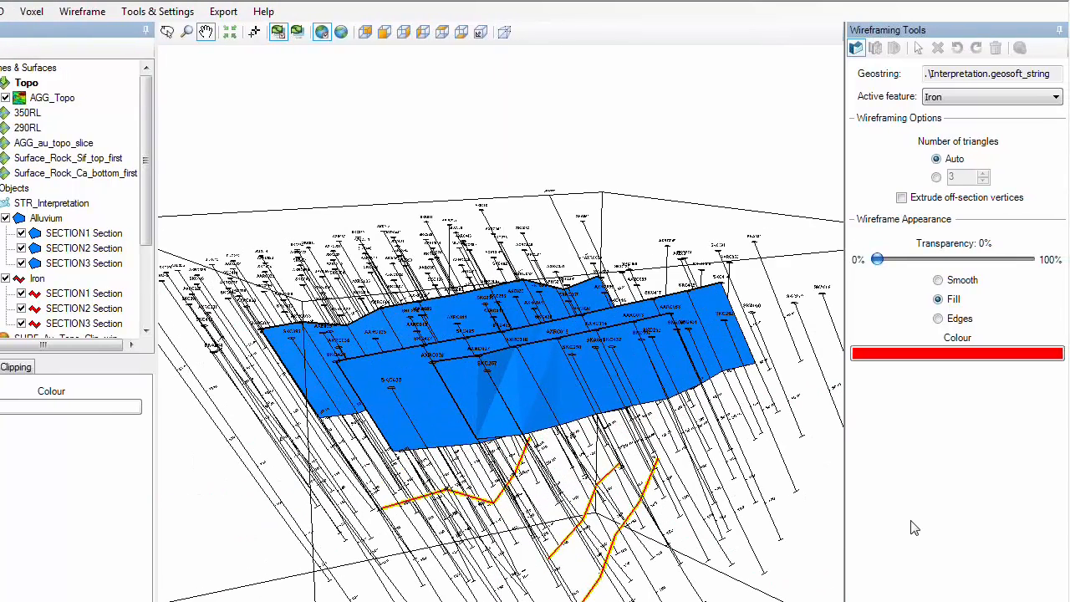
pyautogui.click(173, 32)
pyautogui.moveTo(427, 554); pyautogui.dragTo(375, 529)
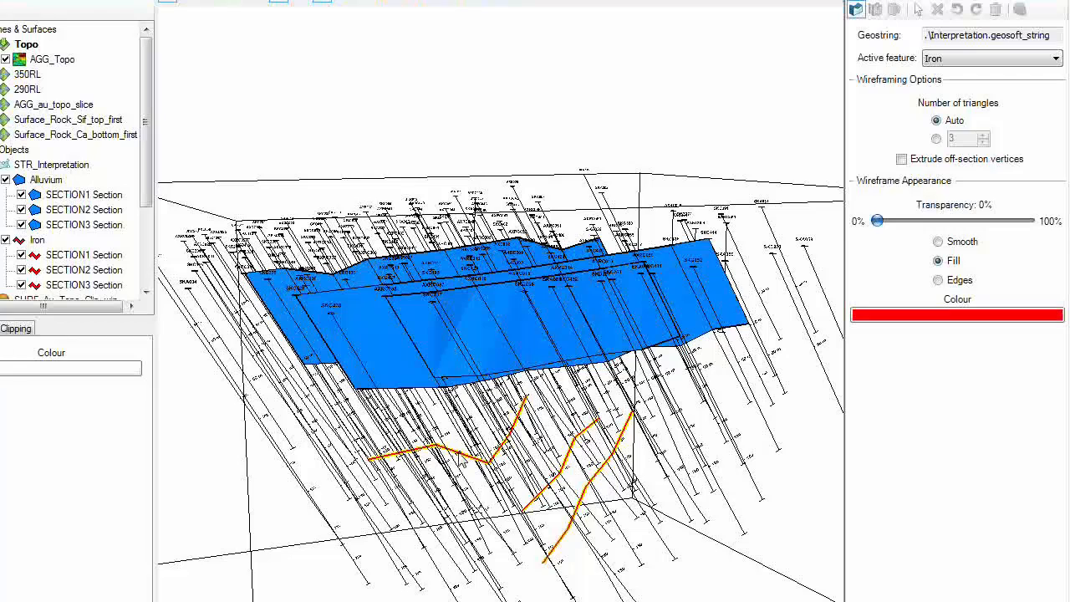
pyautogui.click(393, 457)
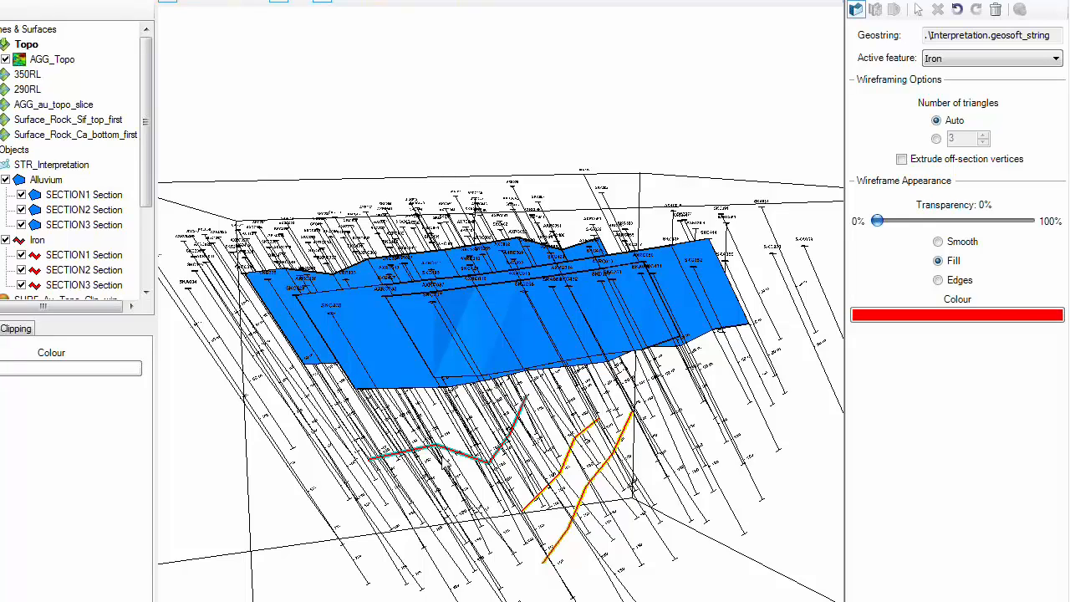
pyautogui.click(533, 510)
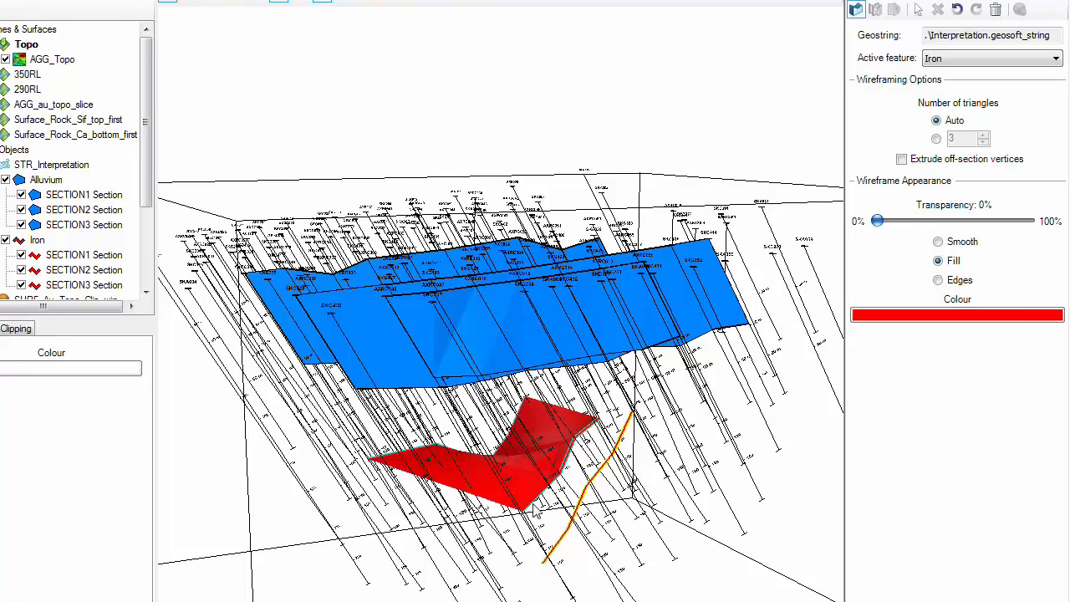
pyautogui.click(564, 532)
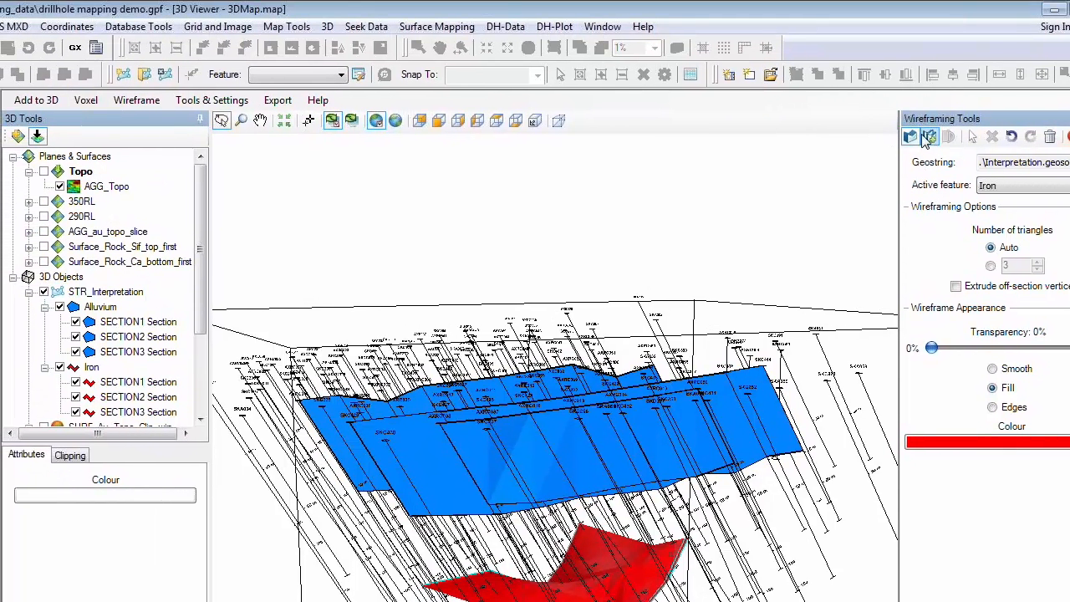
# Stop wireframing and toggle the visibility of the STR_Interpretation geostring off and on
pyautogui.click(152, 100)
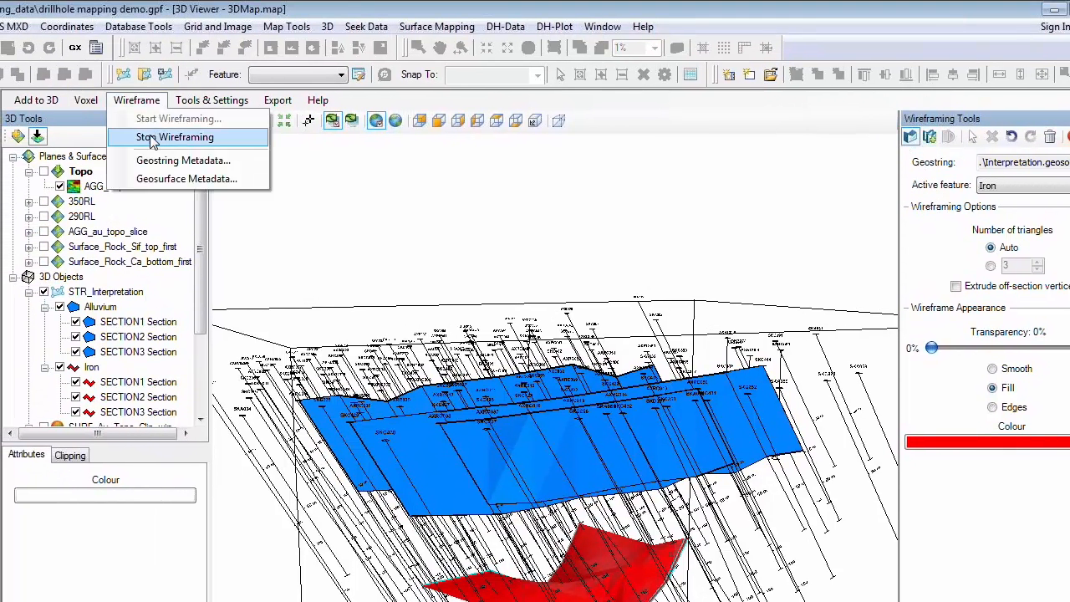
pyautogui.click(152, 138)
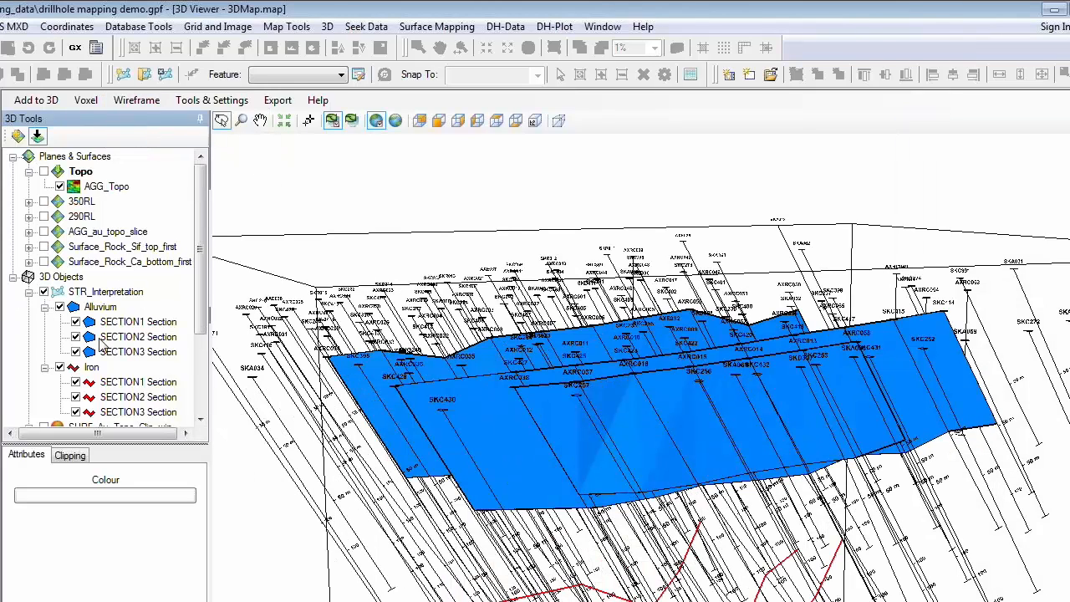
pyautogui.click(45, 293)
pyautogui.click(44, 293)
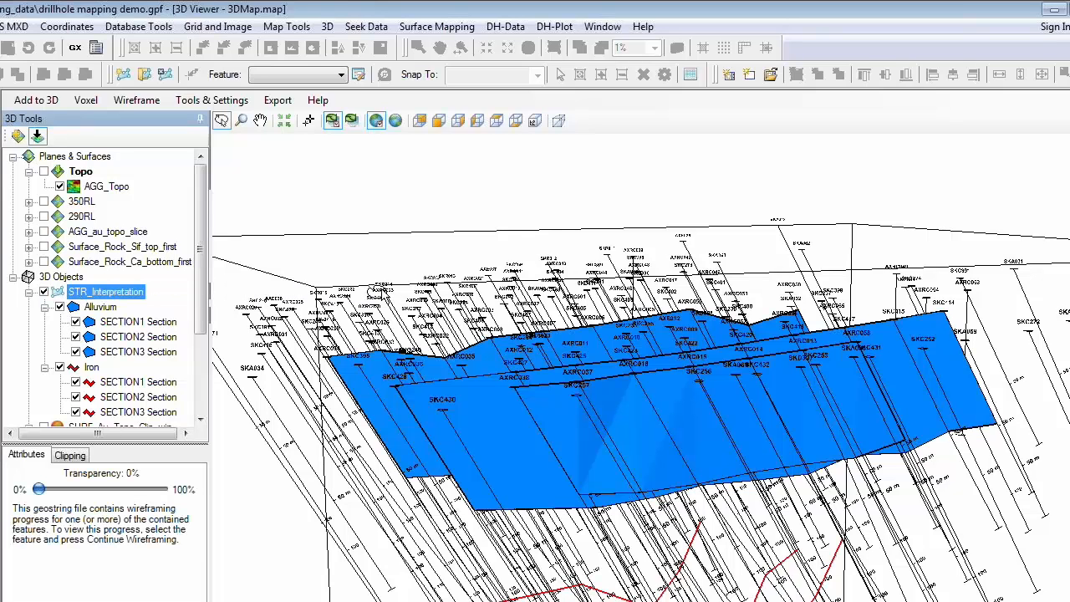
pyautogui.click(45, 293)
pyautogui.click(44, 293)
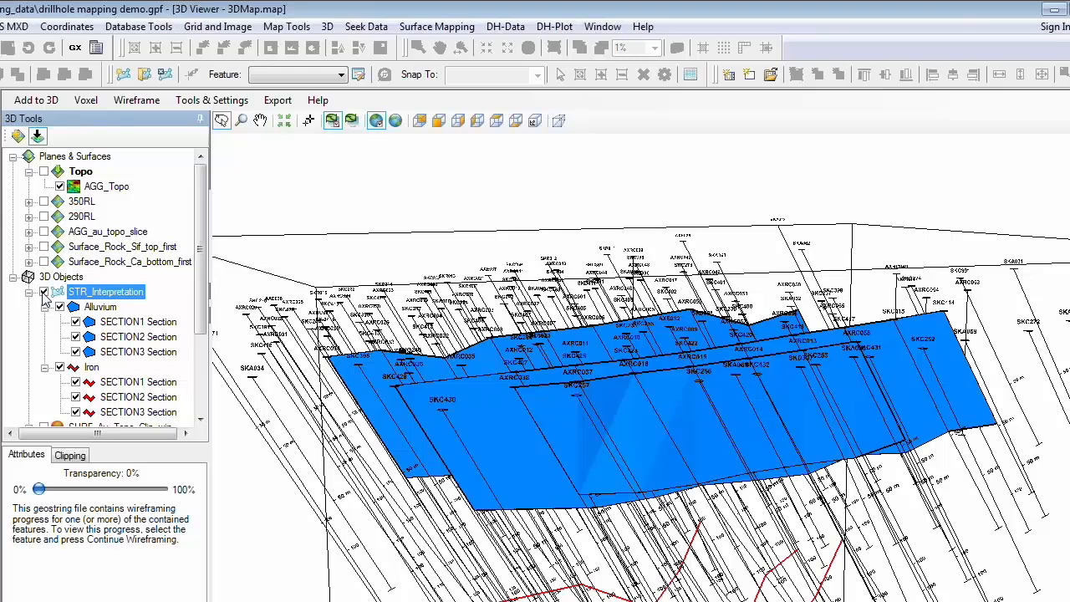
# Resume wireframing the Iron feature of Interpretation.geosoft_string to review its progress, and stop wireframing again
pyautogui.click(136, 99)
pyautogui.click(150, 119)
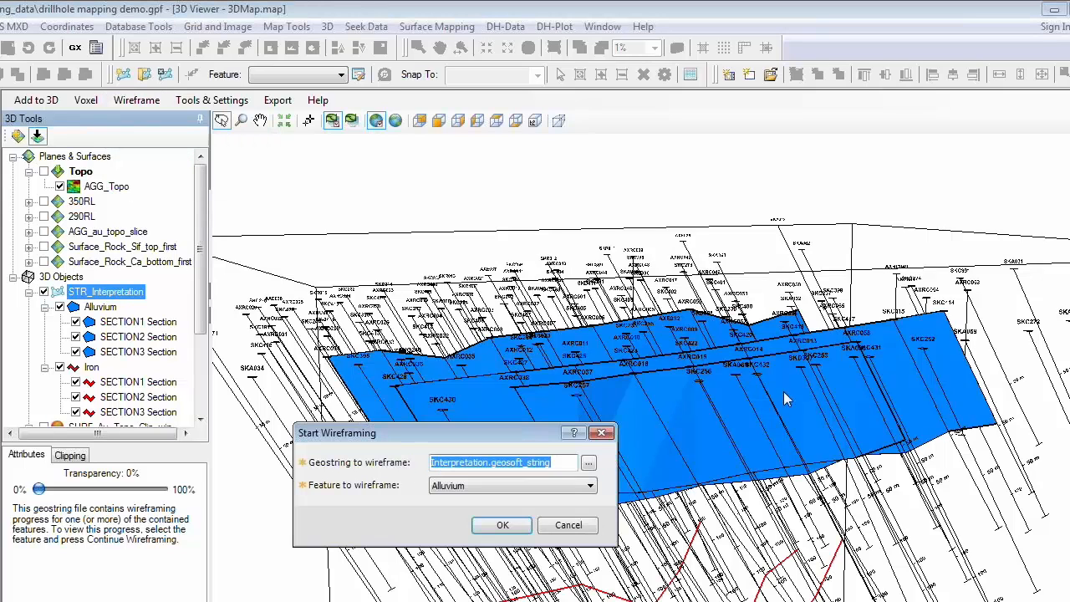
pyautogui.click(527, 481)
pyautogui.click(494, 509)
pyautogui.click(500, 525)
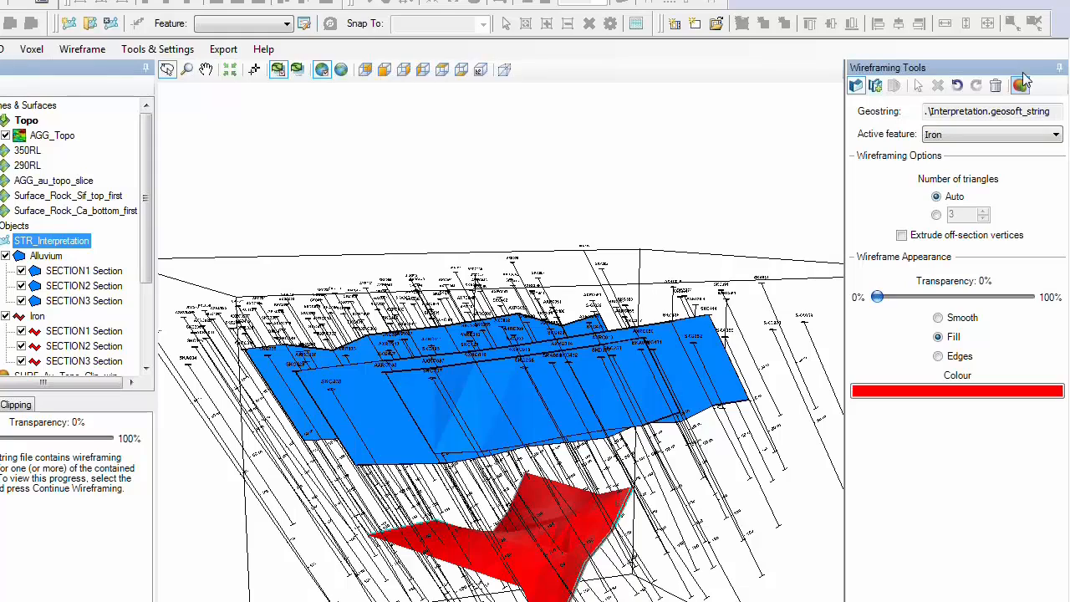
pyautogui.click(84, 49)
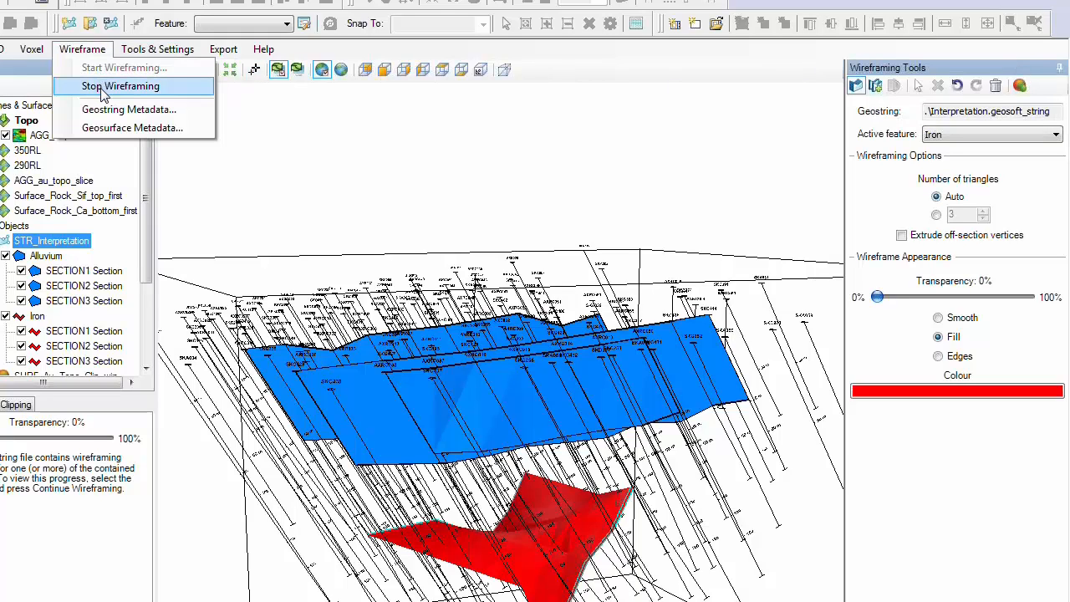
pyautogui.click(103, 89)
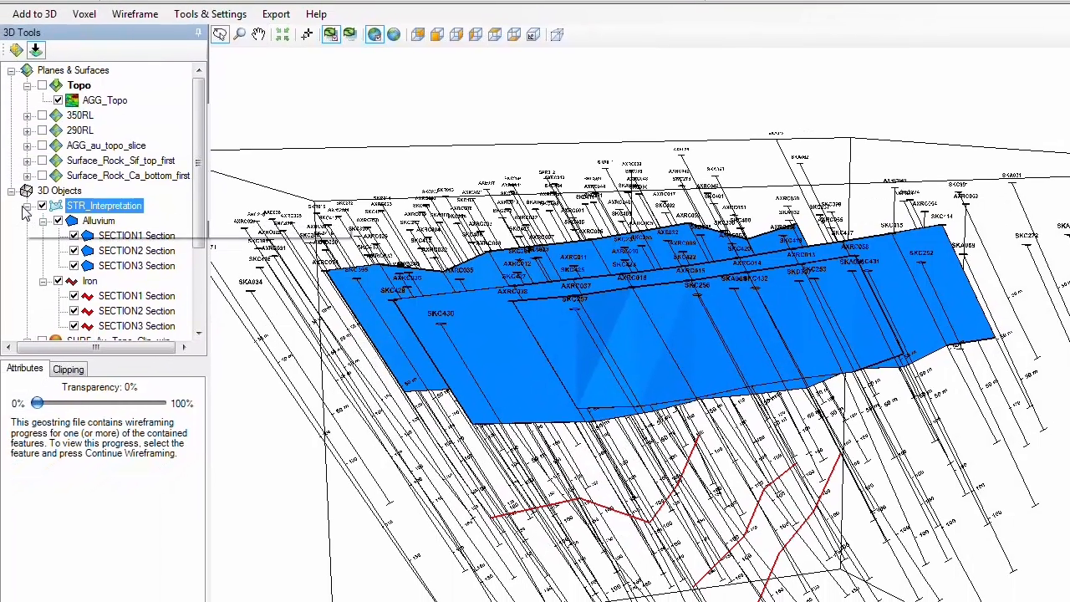
# Collapse and hide STR_Interpretation, show the DhRockCode_Geology_Rock bars, and turn the Topo surface on and off again
pyautogui.click(27, 206)
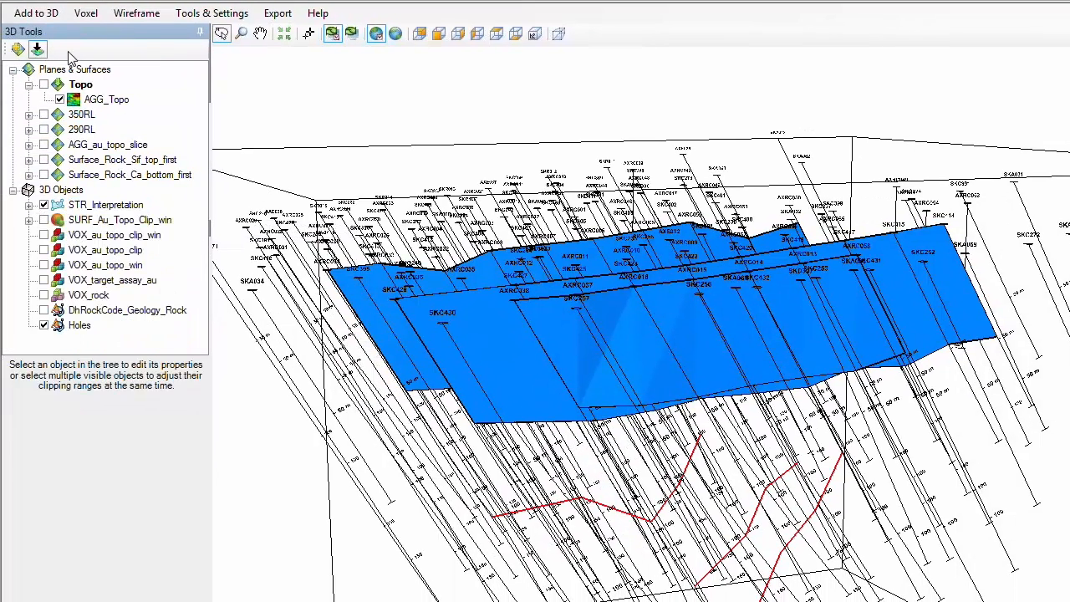
pyautogui.click(43, 205)
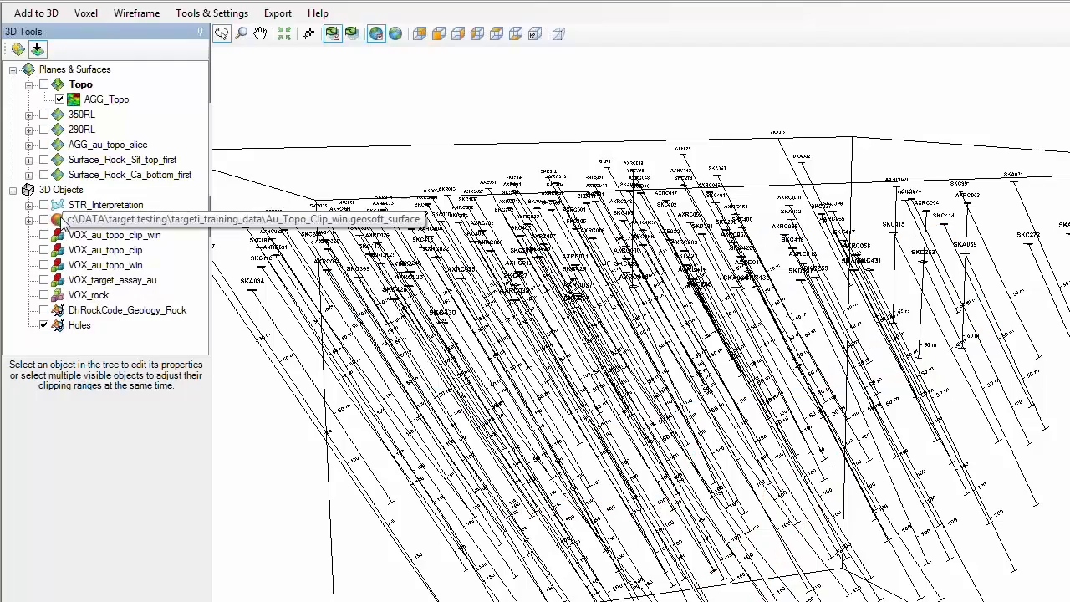
pyautogui.click(44, 86)
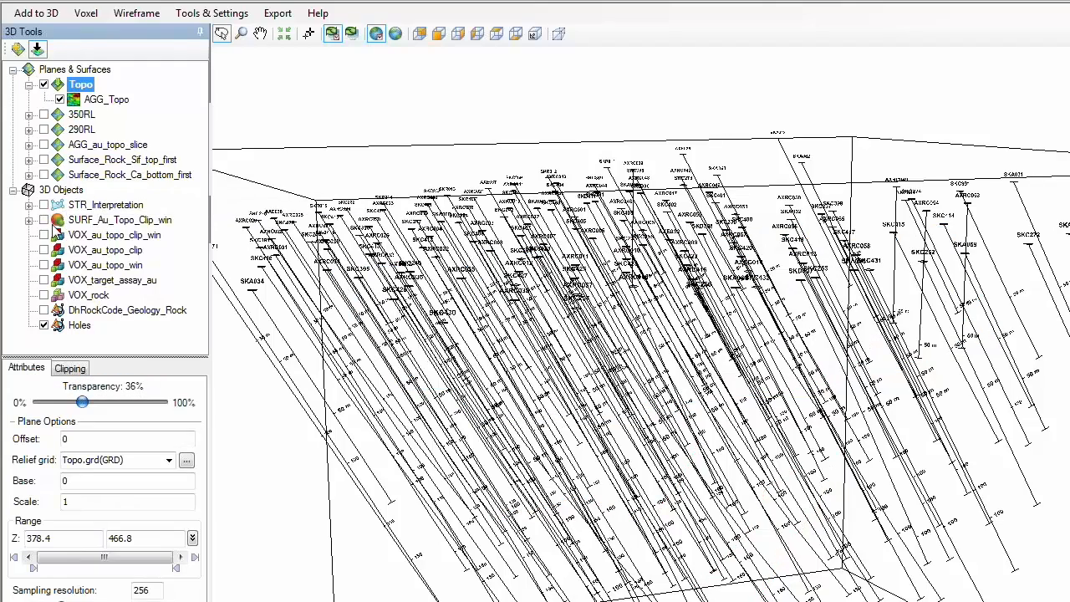
pyautogui.click(44, 310)
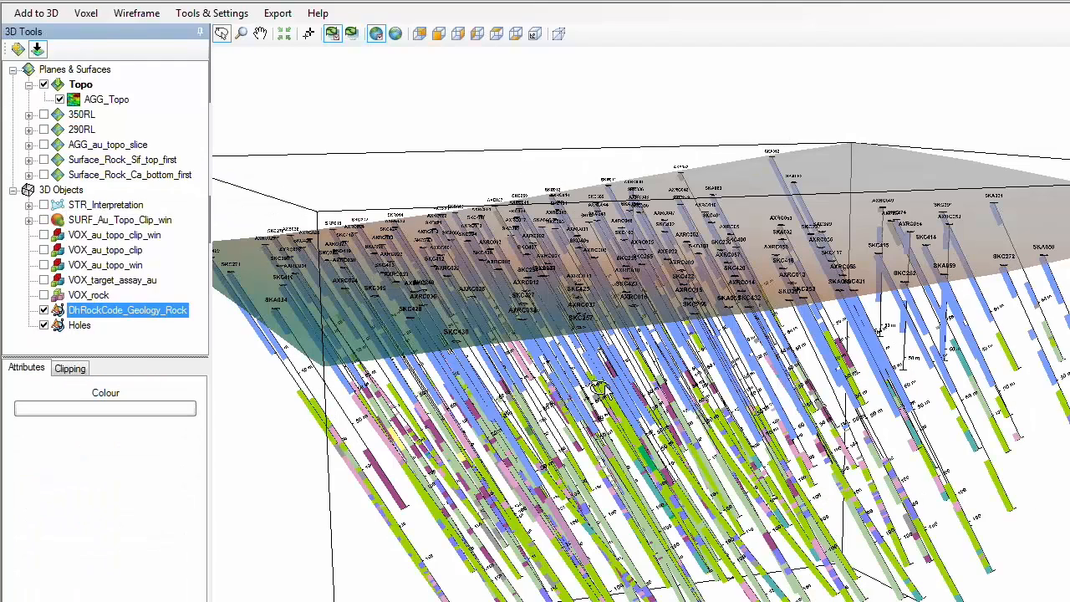
pyautogui.scroll(-5, 598, 388)
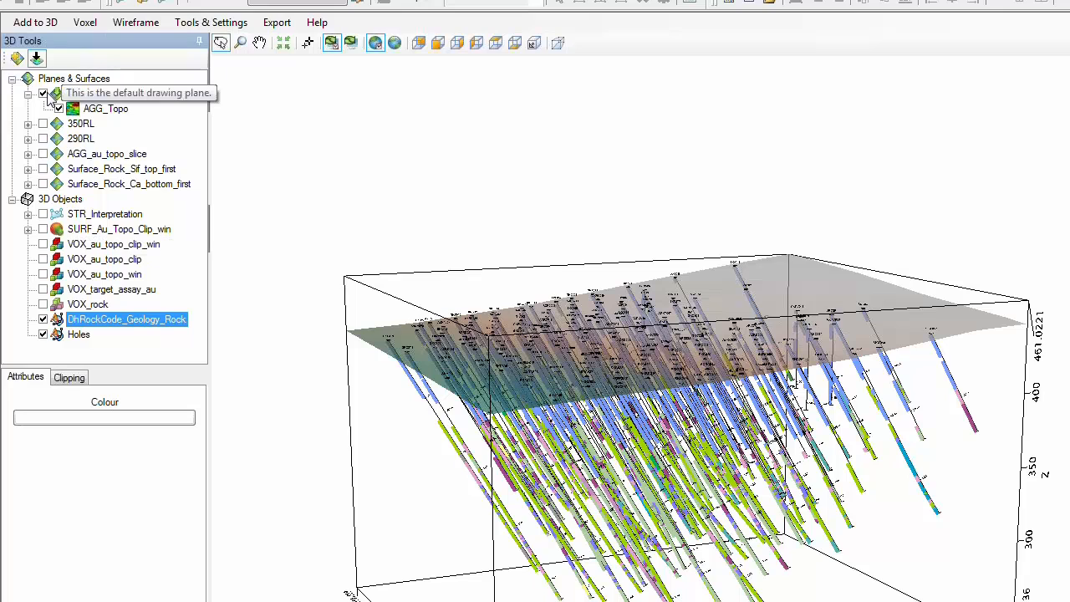
pyautogui.click(43, 94)
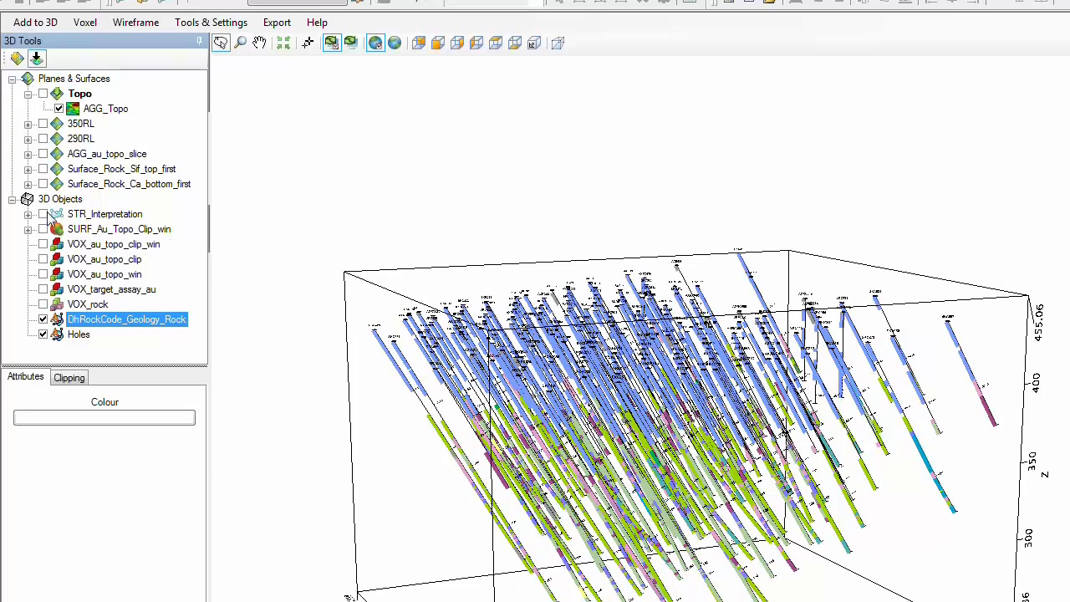
# Hide the DhRockCode_Geology_Rock bars and bring up the Create Lithology Voxel settings for the Rock [Geology] channel with output Rock.geosoft_voxel
pyautogui.click(43, 319)
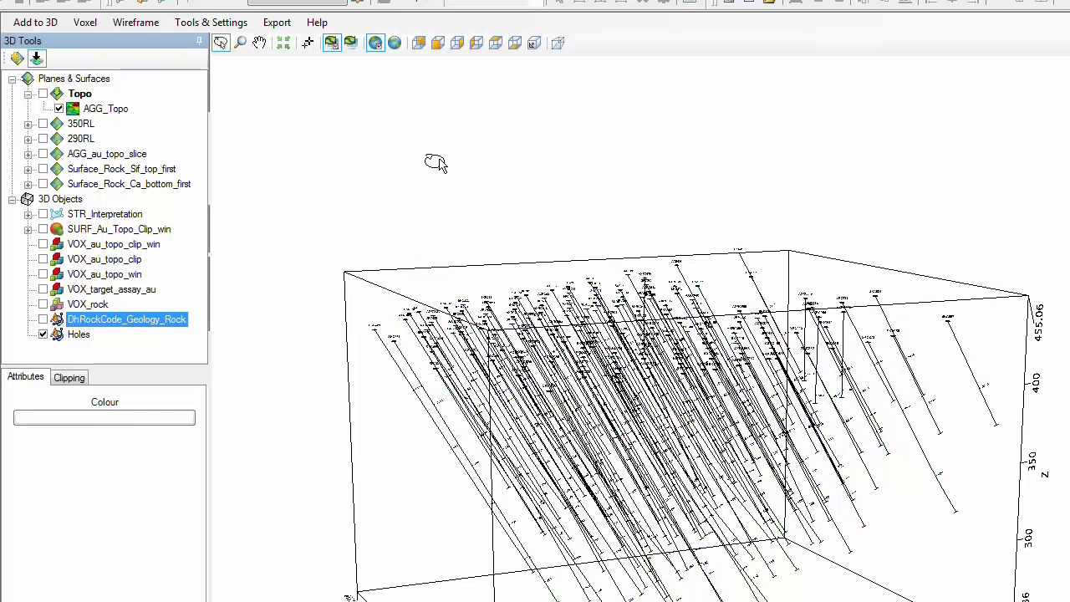
pyautogui.click(84, 23)
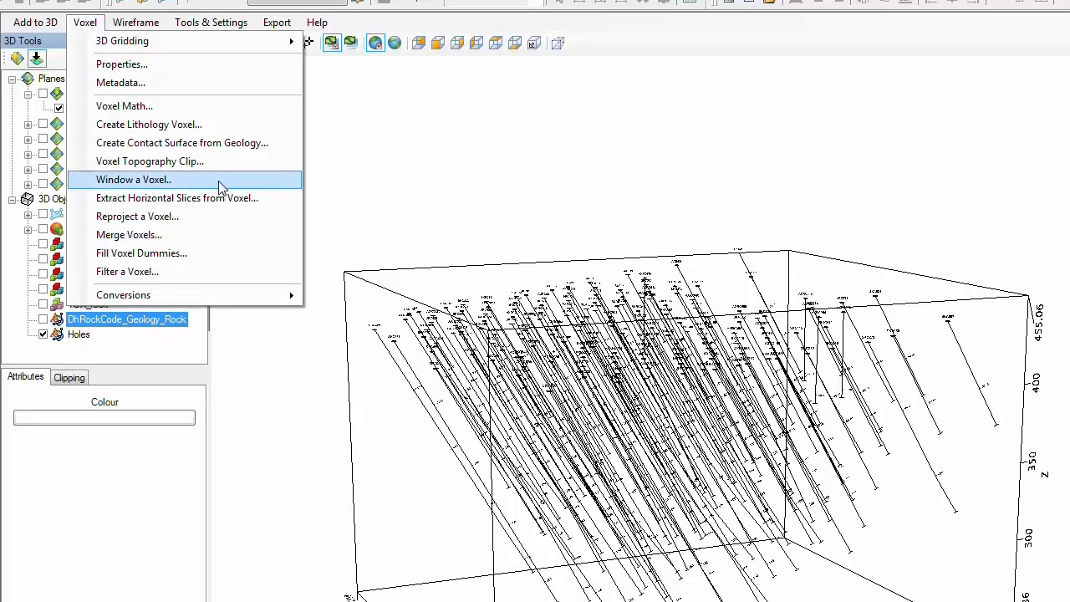
pyautogui.click(201, 125)
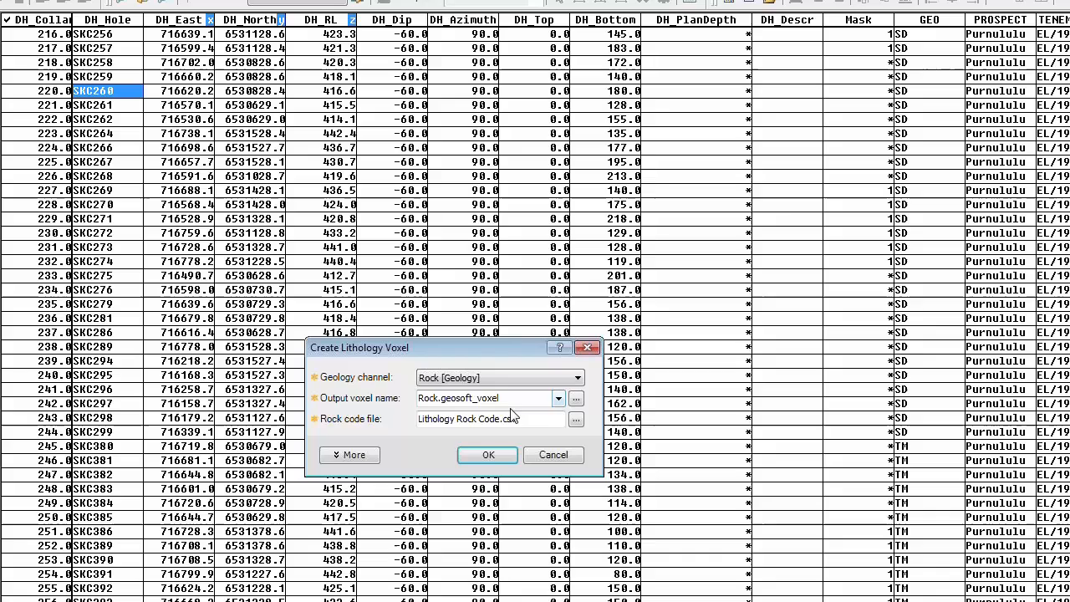
pyautogui.click(489, 454)
pyautogui.click(453, 456)
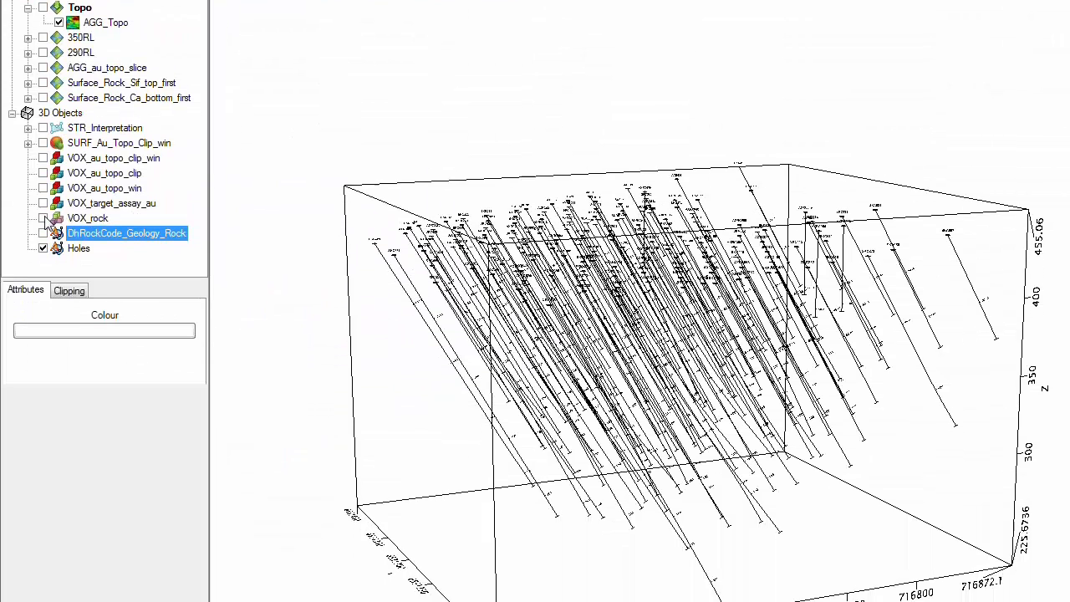
# Show the VOX_rock lithology voxel in 3D and review its visible cell statistics, including the total volume
pyautogui.click(43, 301)
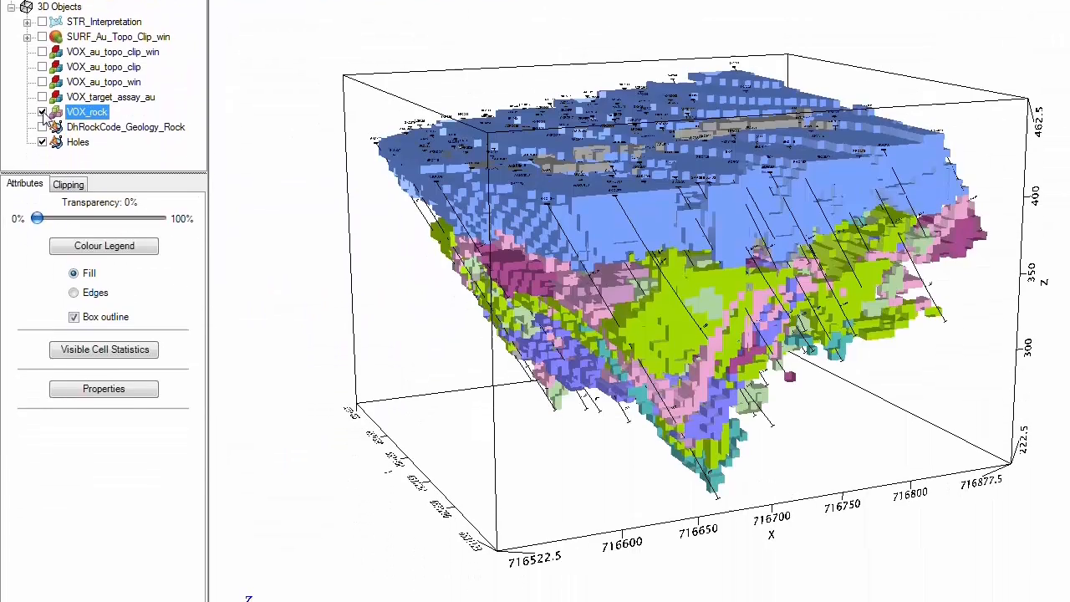
pyautogui.moveTo(735, 288)
pyautogui.mouseDown()
pyautogui.moveTo(639, 259)
pyautogui.moveTo(485, 239)
pyautogui.moveTo(535, 268)
pyautogui.moveTo(869, 334)
pyautogui.moveTo(658, 296)
pyautogui.moveTo(761, 305)
pyautogui.moveTo(744, 308)
pyautogui.mouseUp()
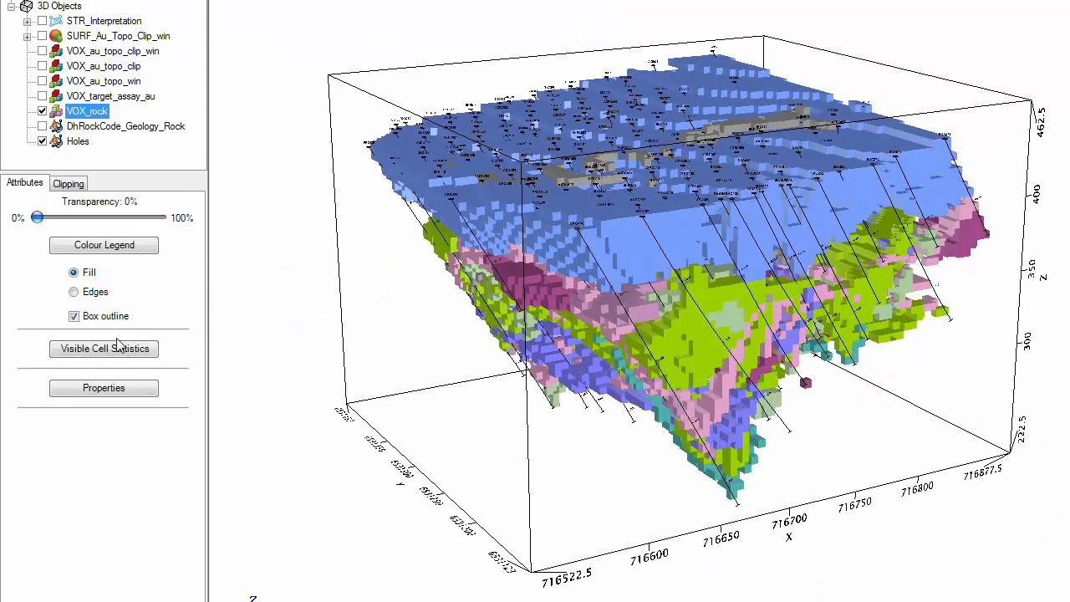
pyautogui.click(82, 351)
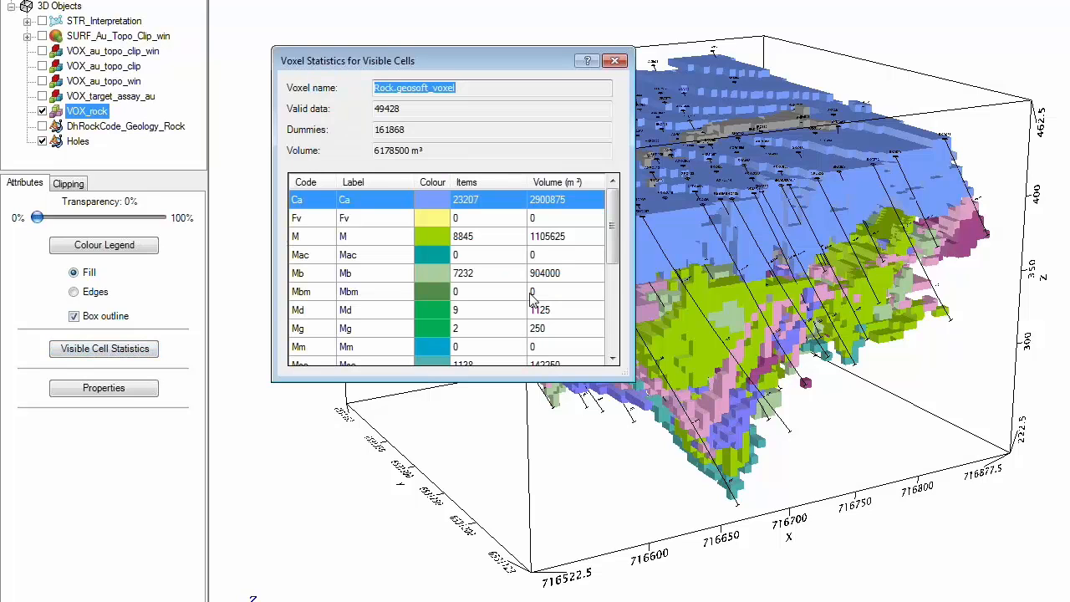
pyautogui.click(392, 155)
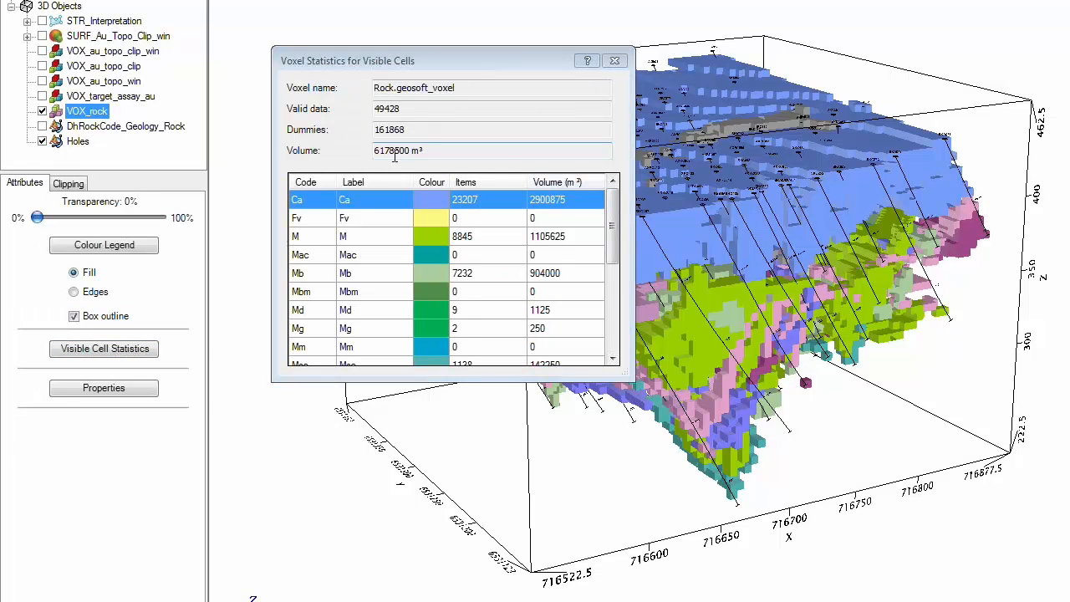
pyautogui.click(615, 60)
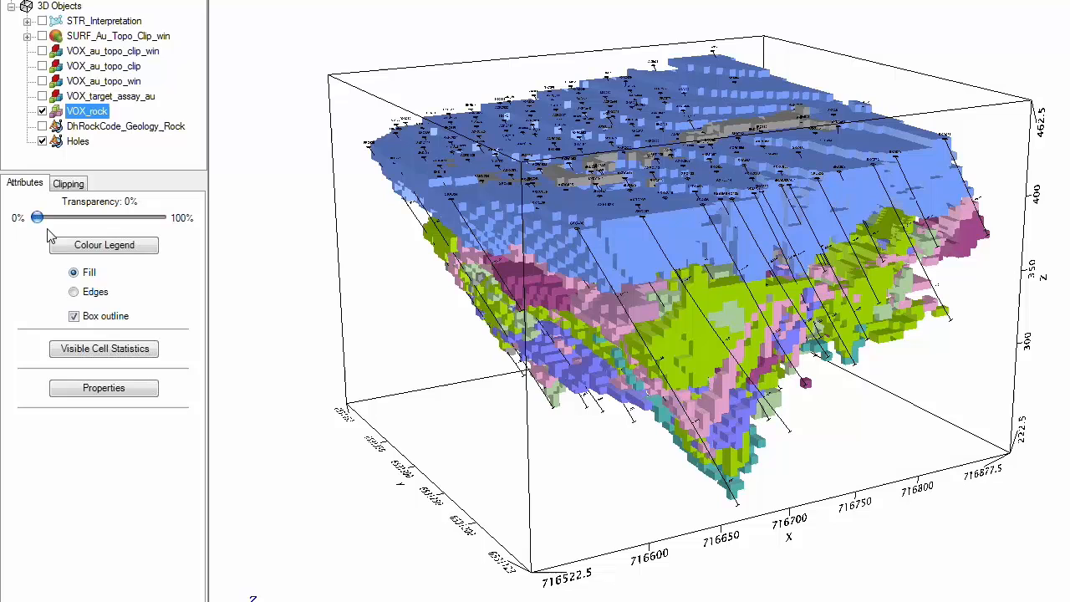
# Clip VOX_rock to a minimum X of 716558, and hide the voxel
pyautogui.click(68, 184)
pyautogui.moveTo(26, 274)
pyautogui.mouseDown()
pyautogui.moveTo(151, 276)
pyautogui.moveTo(46, 277)
pyautogui.mouseUp()
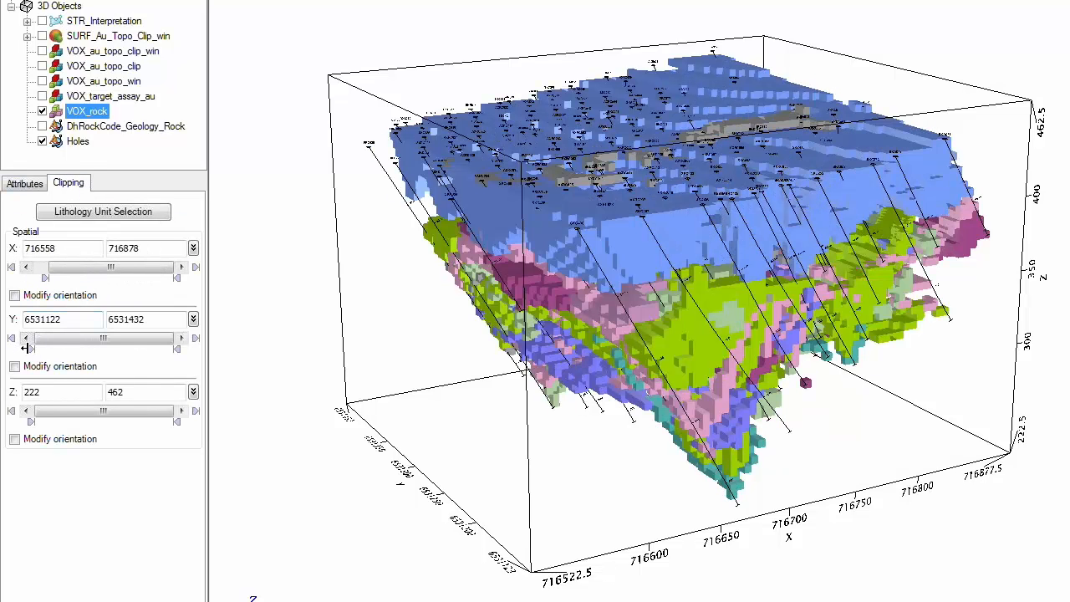
pyautogui.moveTo(30, 348)
pyautogui.mouseDown()
pyautogui.moveTo(91, 348)
pyautogui.moveTo(31, 347)
pyautogui.mouseUp()
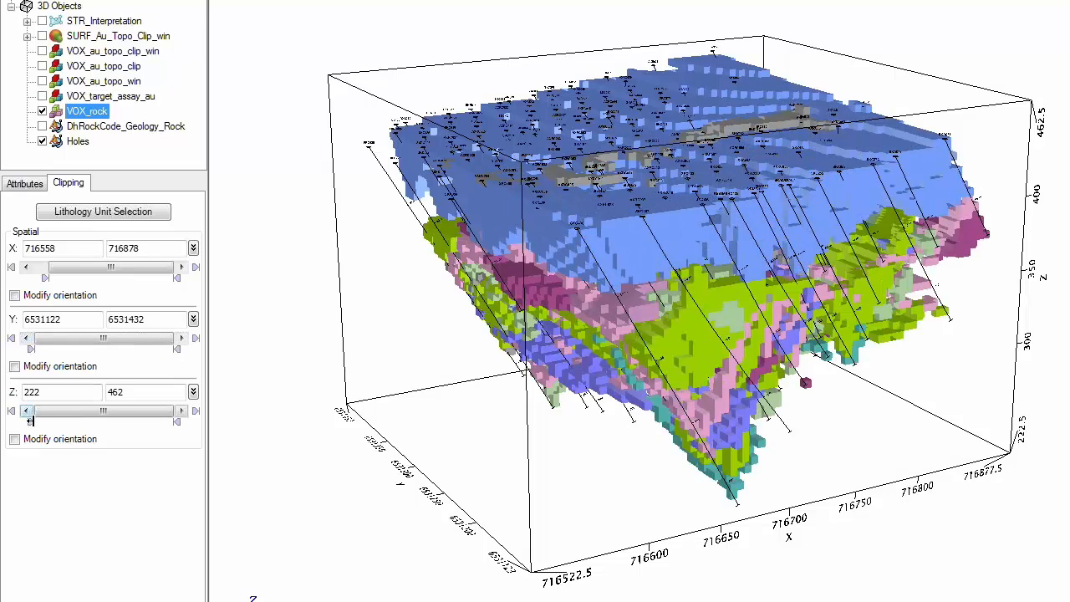
pyautogui.moveTo(32, 421)
pyautogui.mouseDown()
pyautogui.moveTo(135, 420)
pyautogui.moveTo(31, 421)
pyautogui.mouseUp()
pyautogui.click(21, 184)
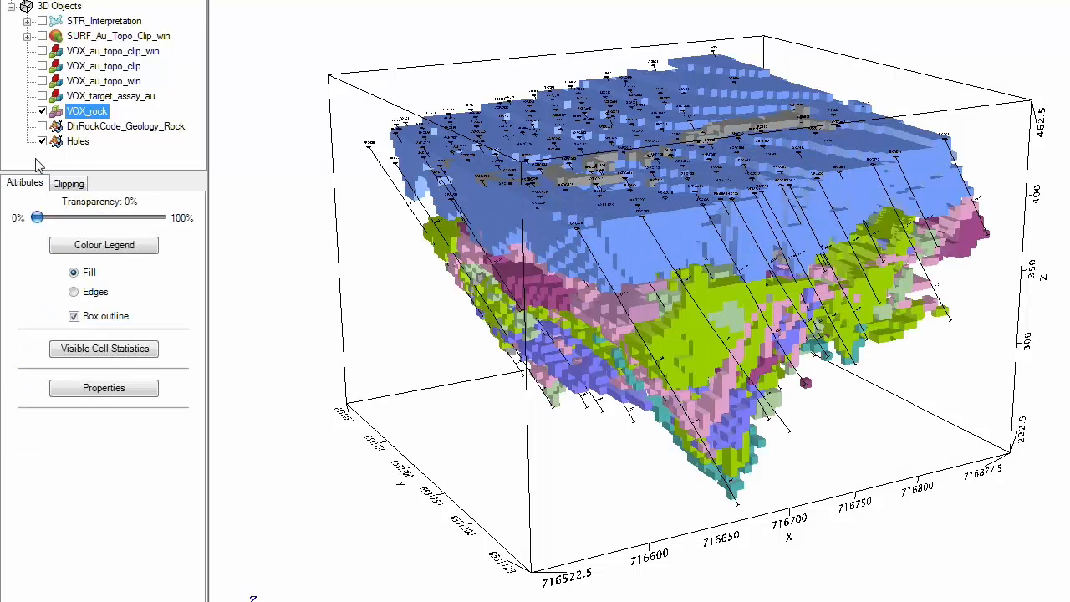
pyautogui.click(42, 111)
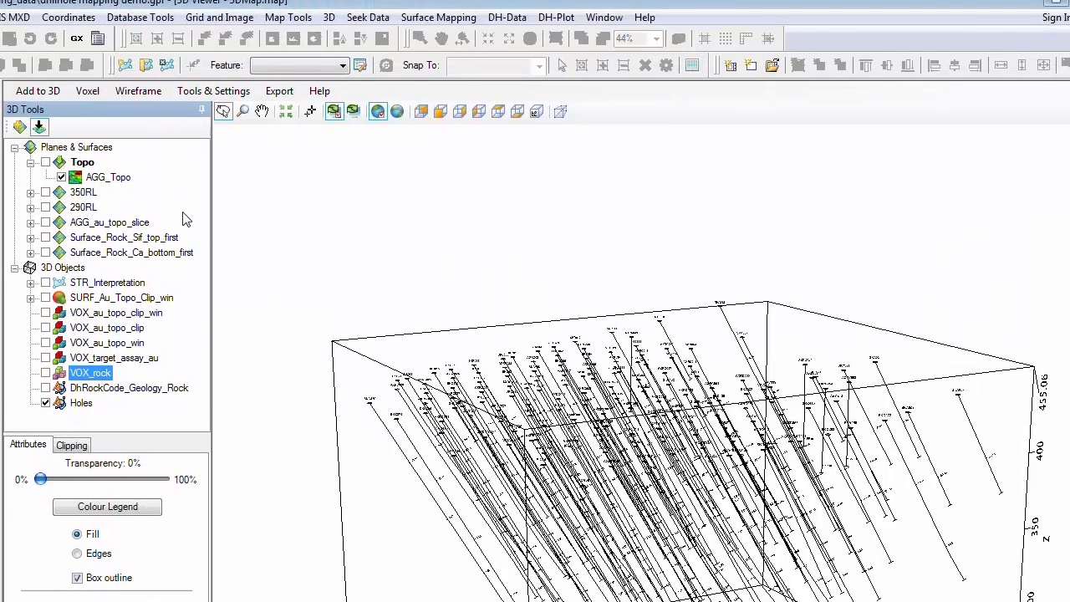
# Review the Voxel Topography Clip settings, including the top and bottom grid options, and cancel without clipping
pyautogui.click(87, 92)
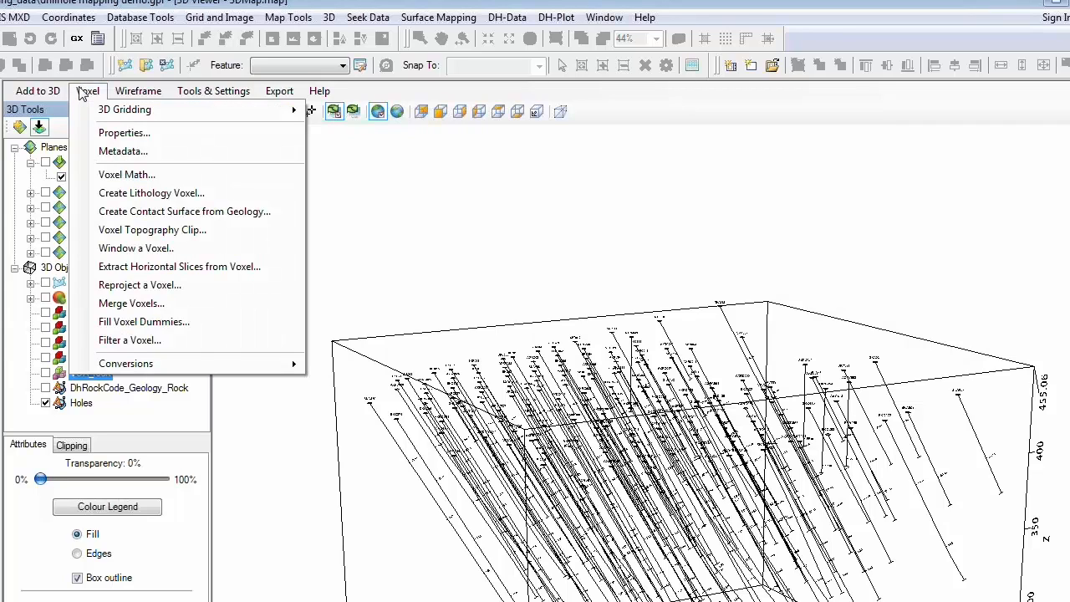
pyautogui.click(146, 230)
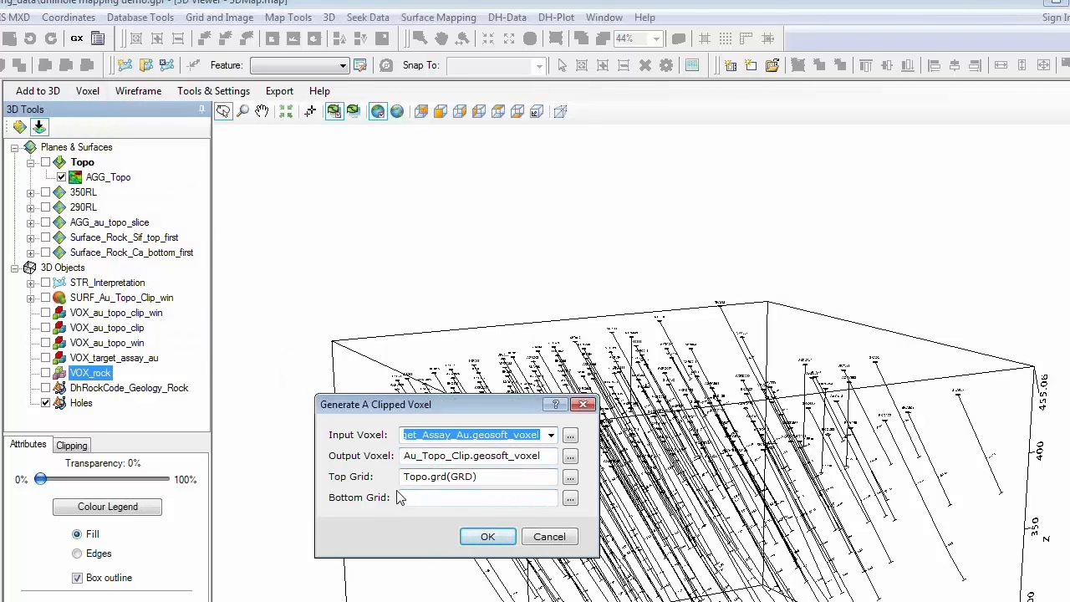
pyautogui.click(483, 475)
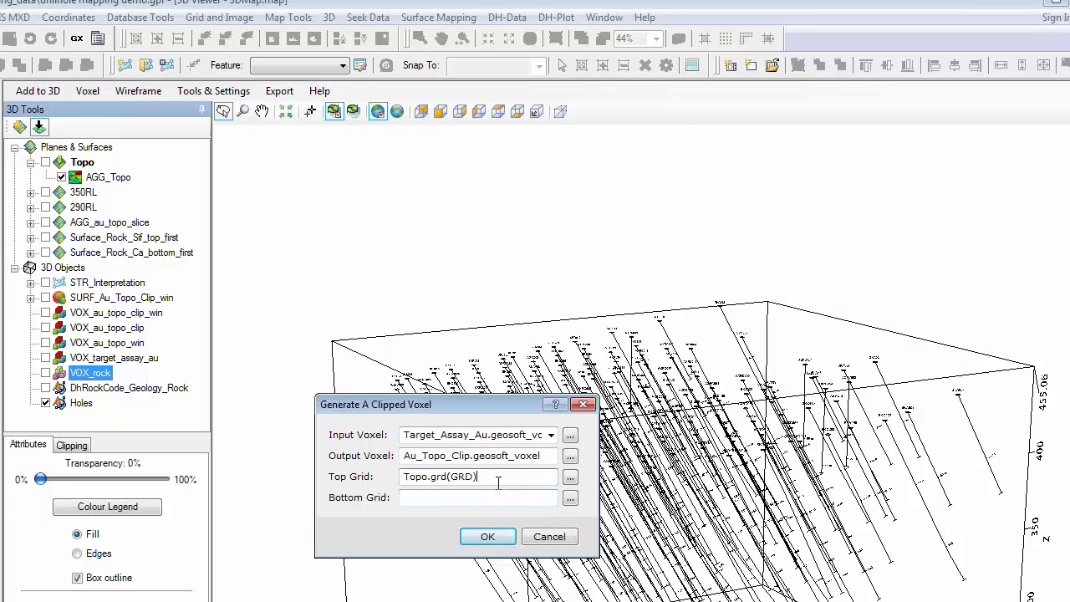
pyautogui.click(438, 499)
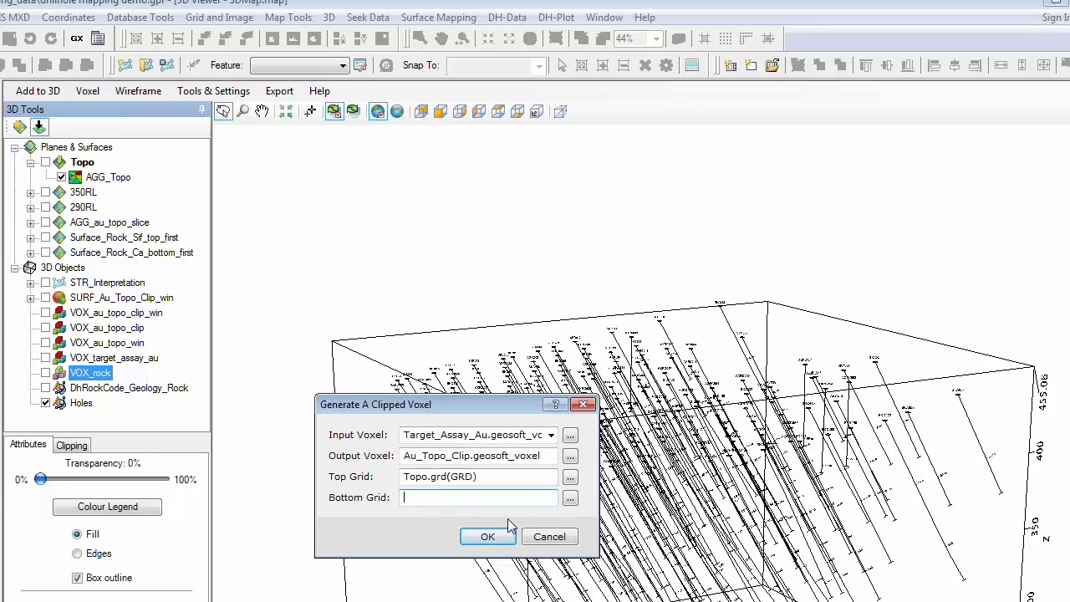
pyautogui.click(550, 539)
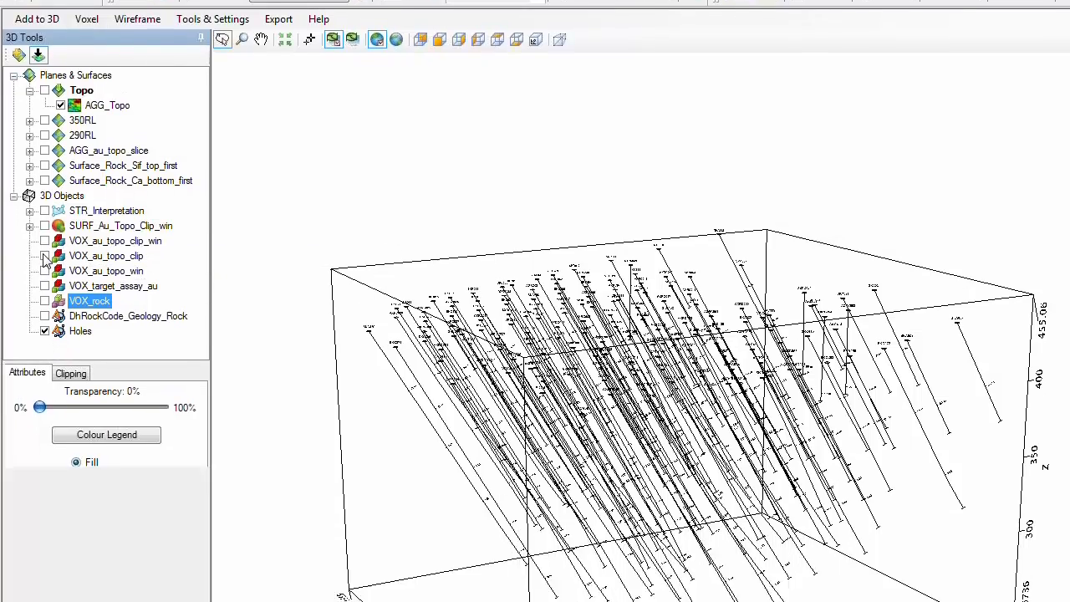
# Show VOX_au_topo_clip with the Topo surface, inspect the clipped top from several angles, and hide the voxel again
pyautogui.click(45, 328)
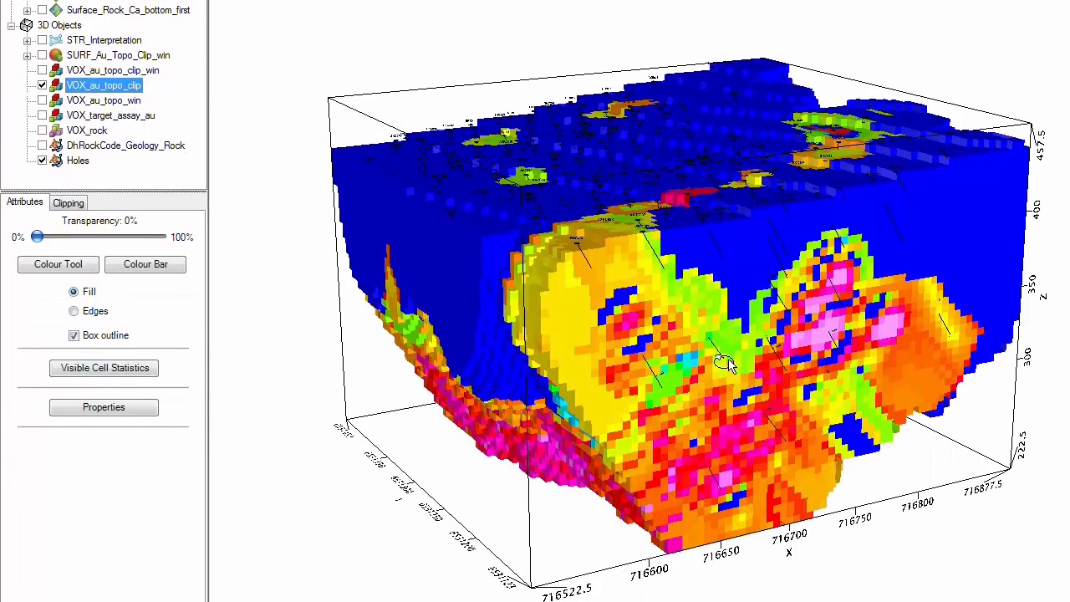
pyautogui.moveTo(726, 361); pyautogui.dragTo(582, 351)
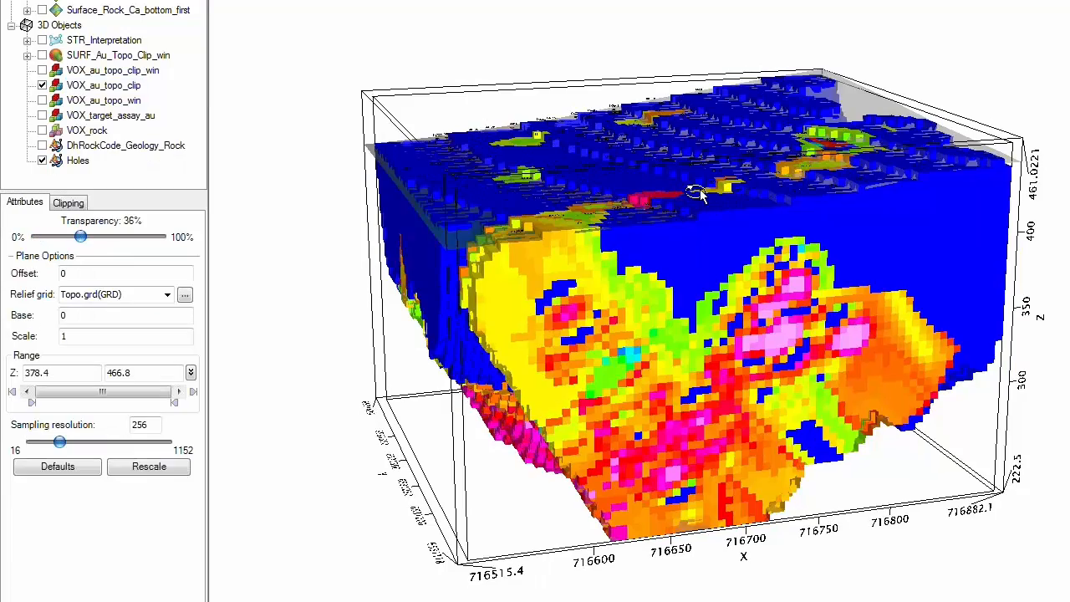
pyautogui.moveTo(697, 194); pyautogui.dragTo(685, 577)
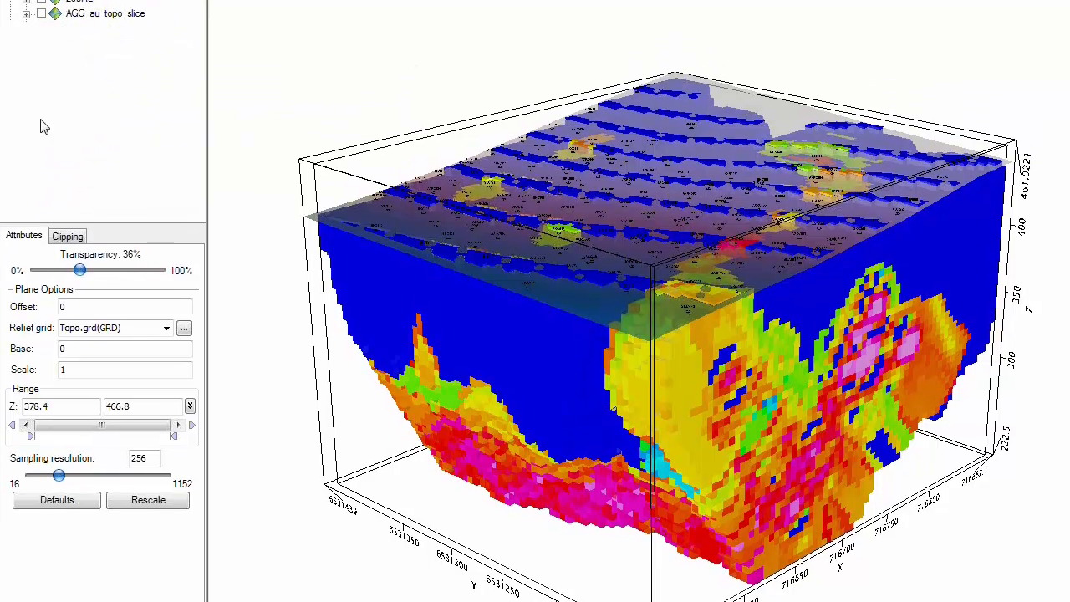
pyautogui.click(42, 85)
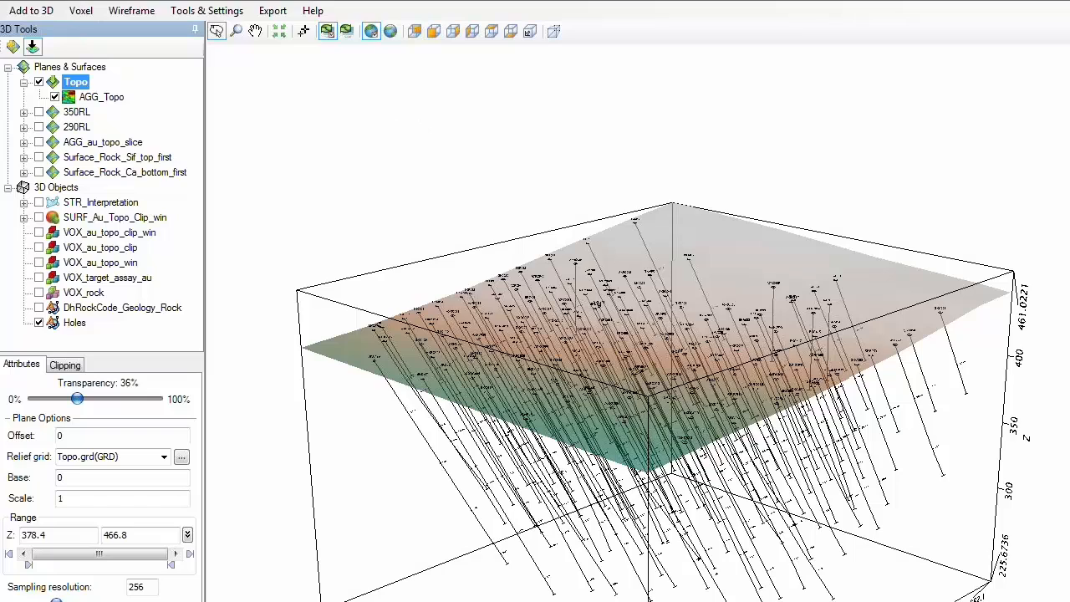
# Review the Create Multiple Isosurfaces options and isosurface values for Au_Topo_Clip.geosoft_voxel, and close without creating any
pyautogui.click(26, 11)
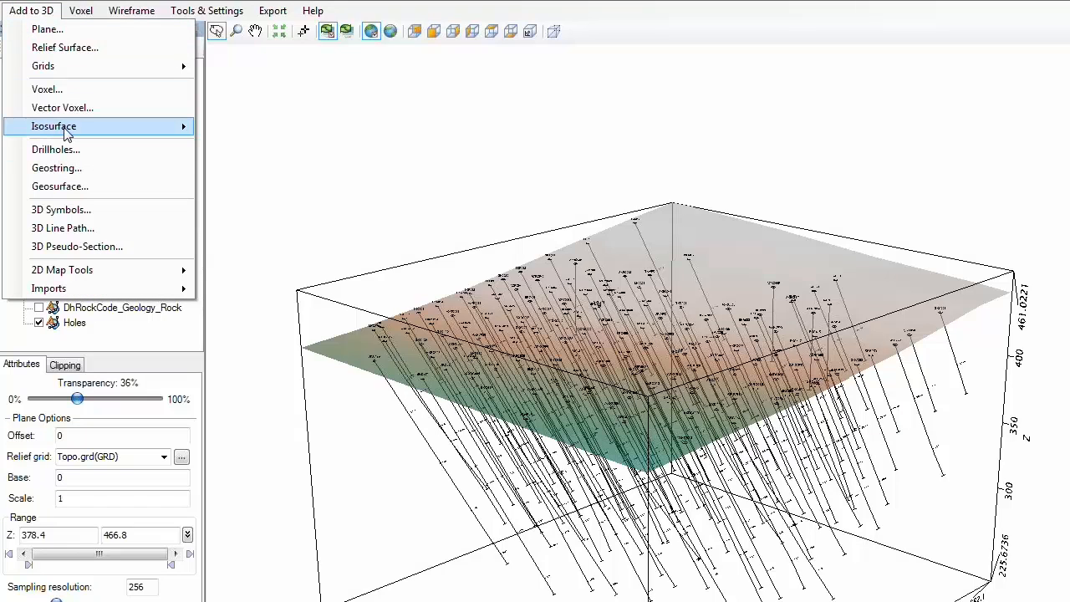
pyautogui.moveTo(66, 133)
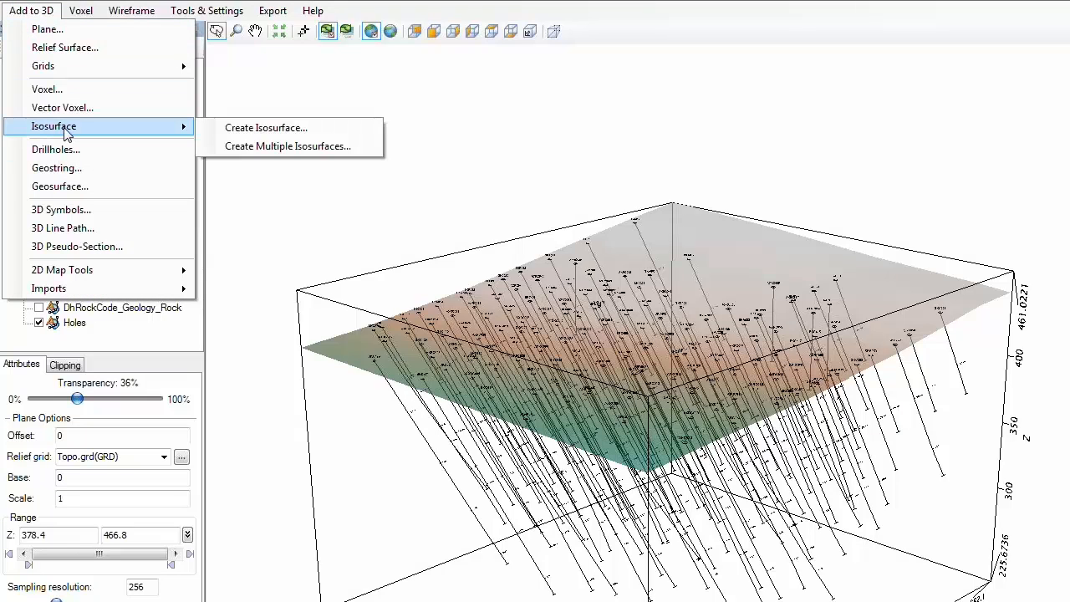
pyautogui.click(255, 147)
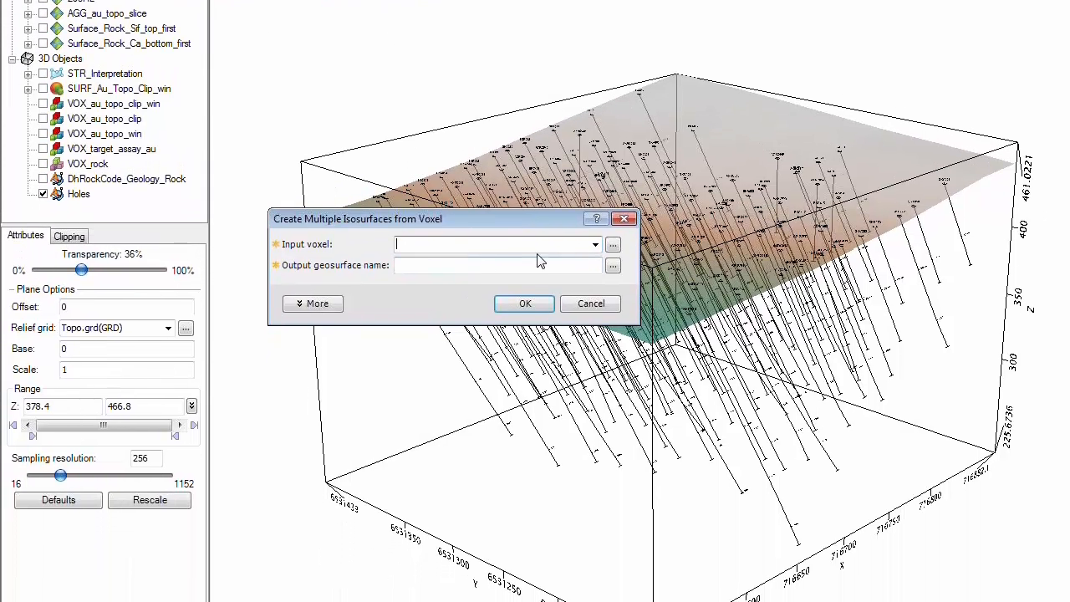
pyautogui.click(575, 327)
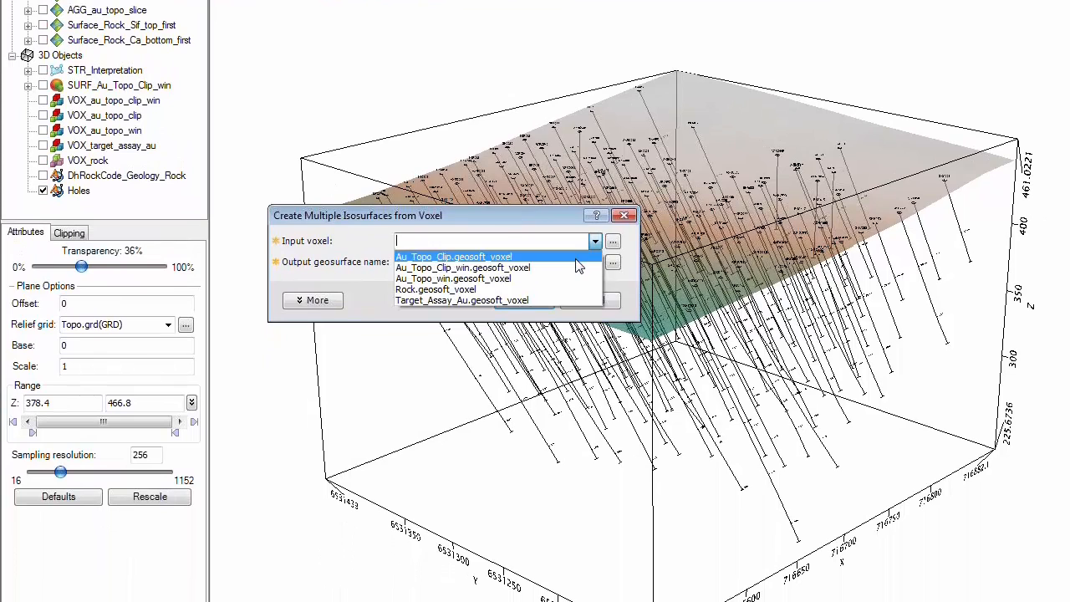
pyautogui.click(575, 258)
pyautogui.click(317, 305)
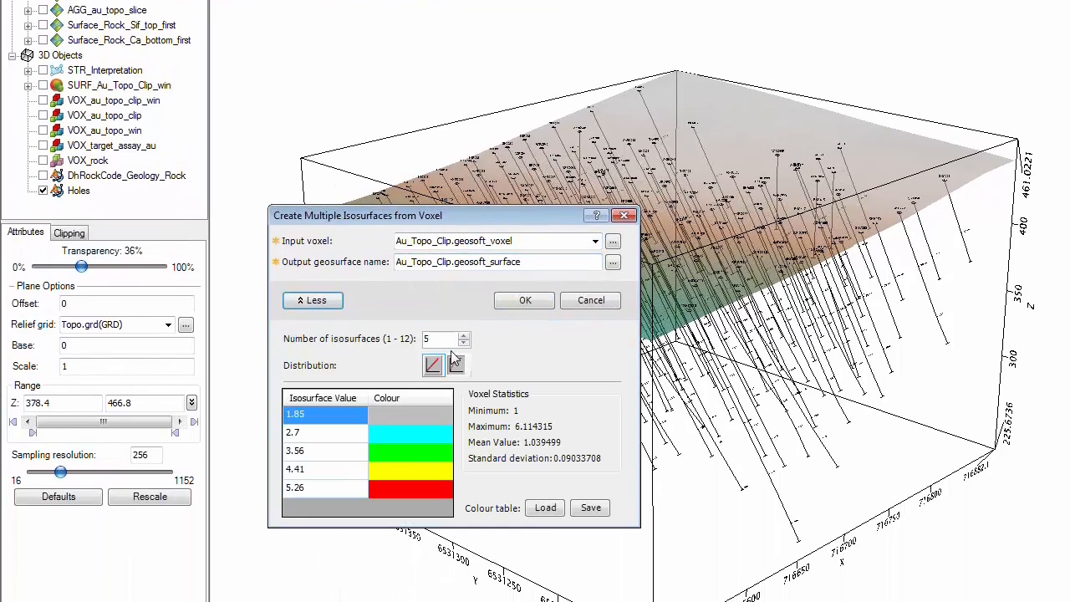
pyautogui.click(304, 436)
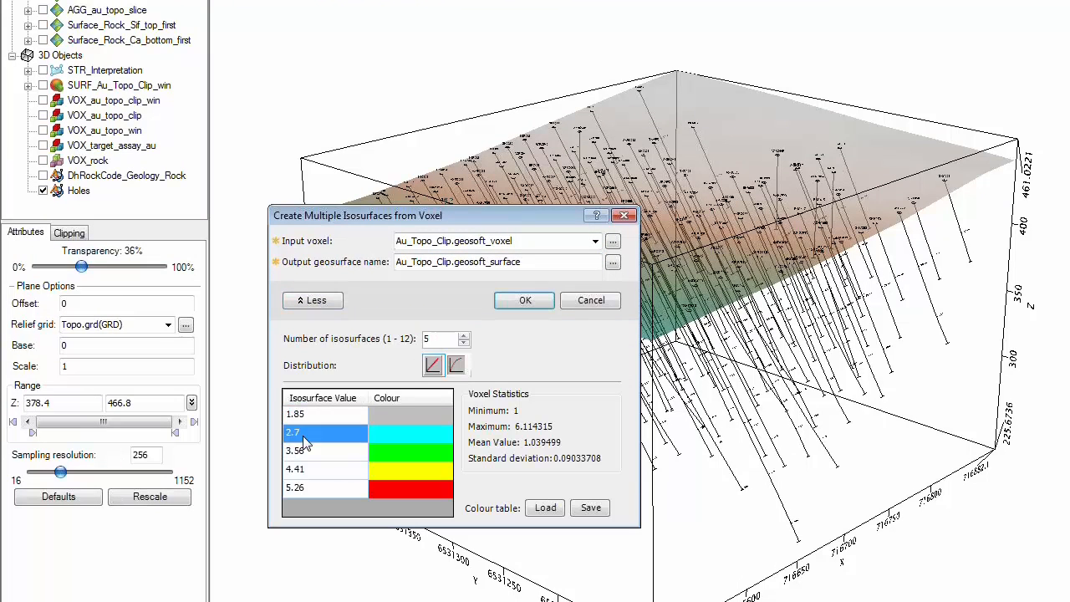
pyautogui.click(315, 455)
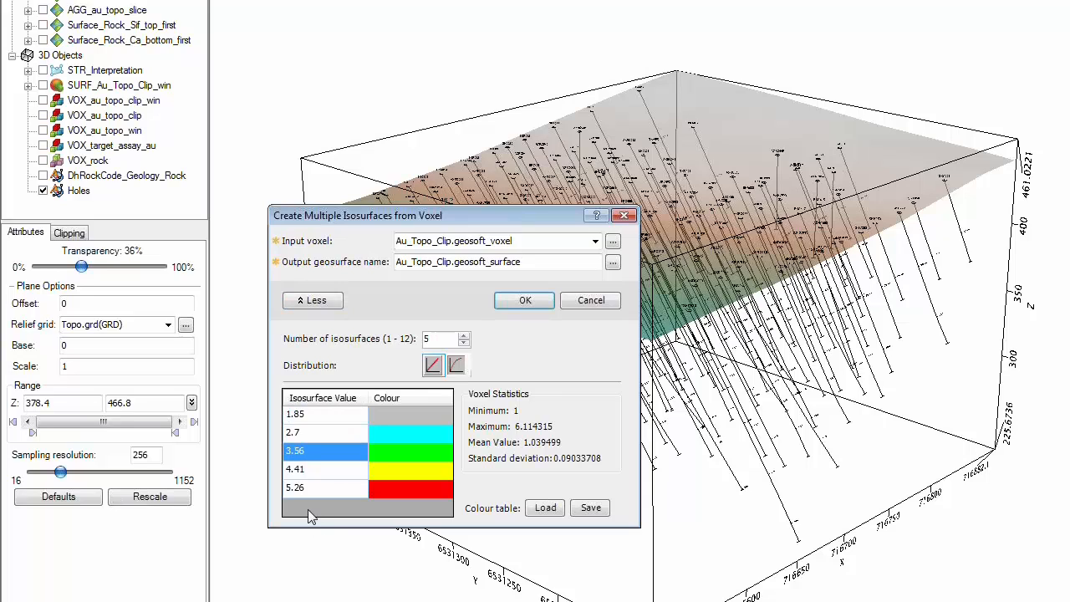
pyautogui.click(625, 216)
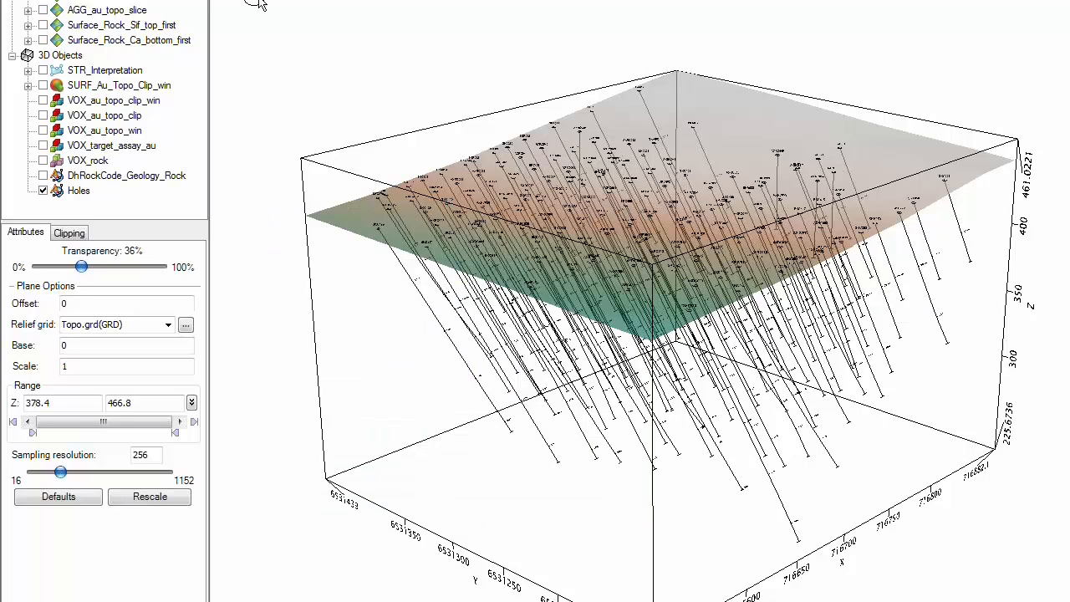
# Review the Create Isosurface settings for Au_Topo_Clip_win.geosoft_voxel at a surface value of 1.25, and close without creating one
pyautogui.click(29, 71)
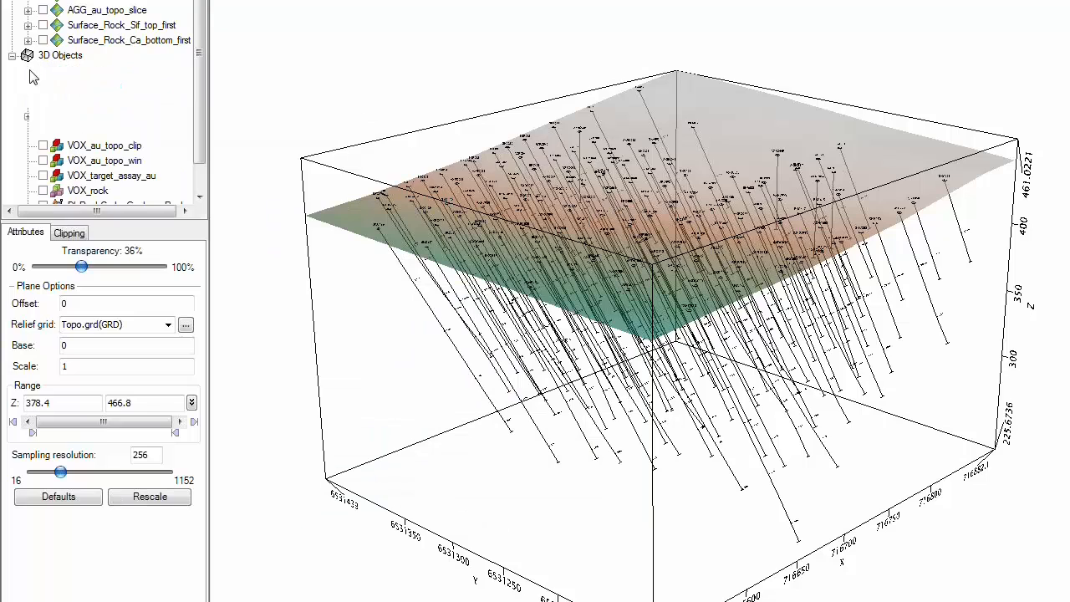
pyautogui.moveTo(199, 82); pyautogui.dragTo(178, 147)
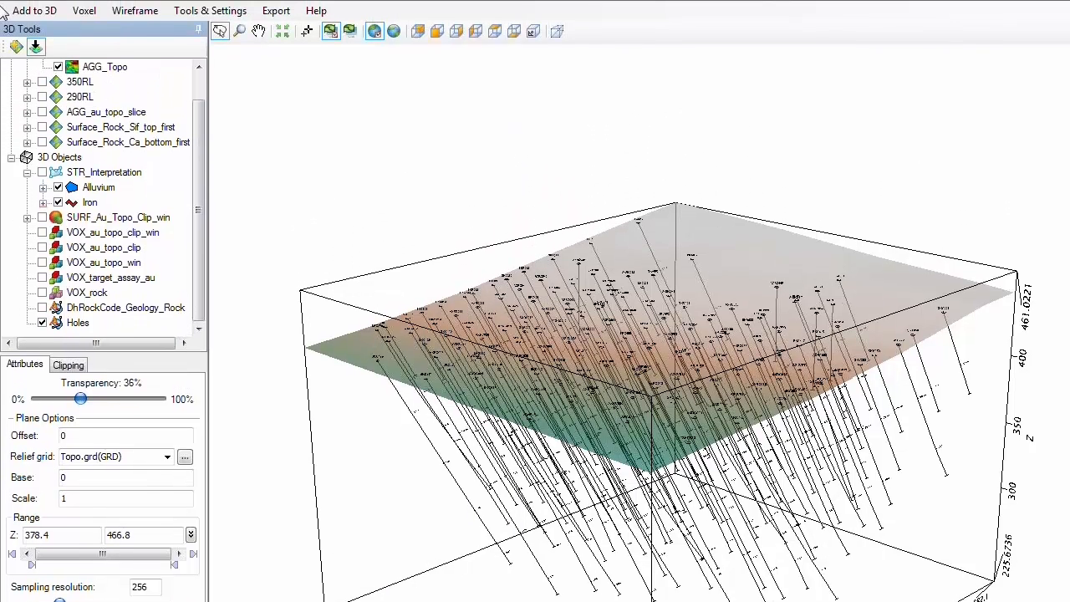
pyautogui.click(24, 11)
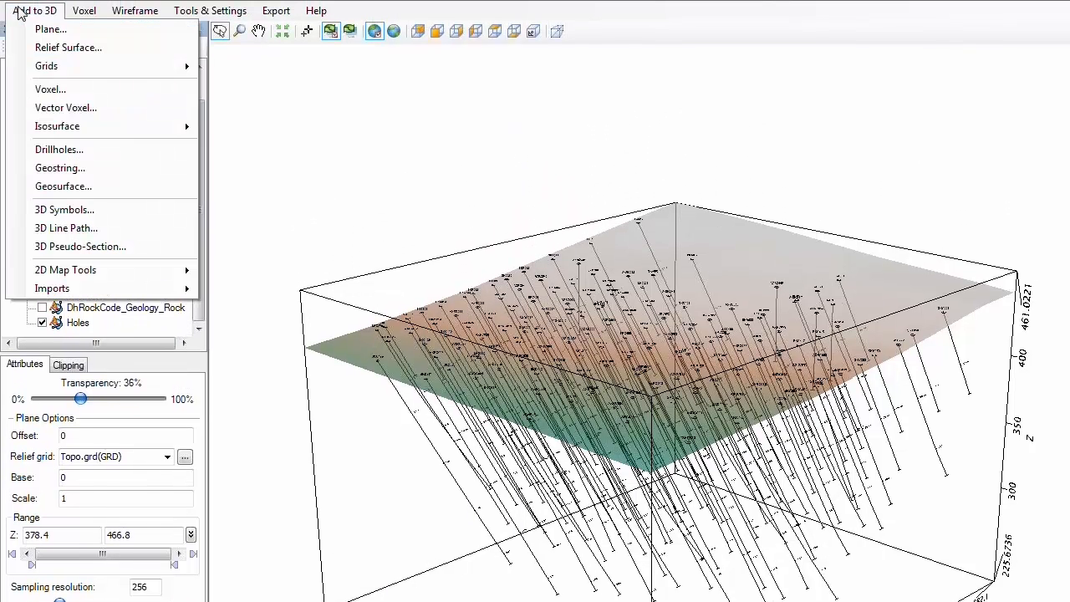
pyautogui.moveTo(138, 136)
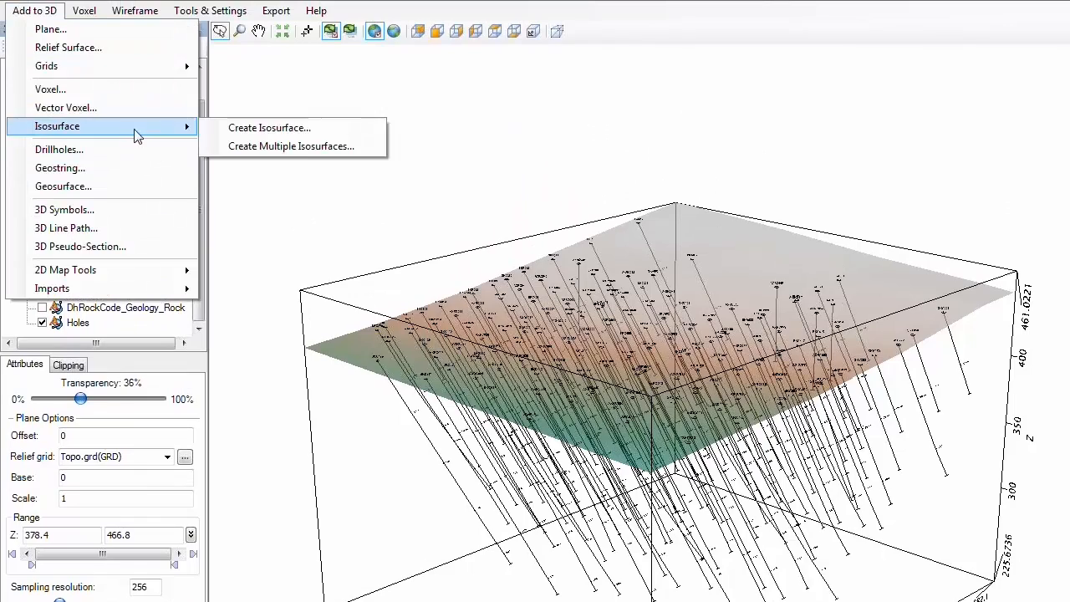
pyautogui.click(259, 128)
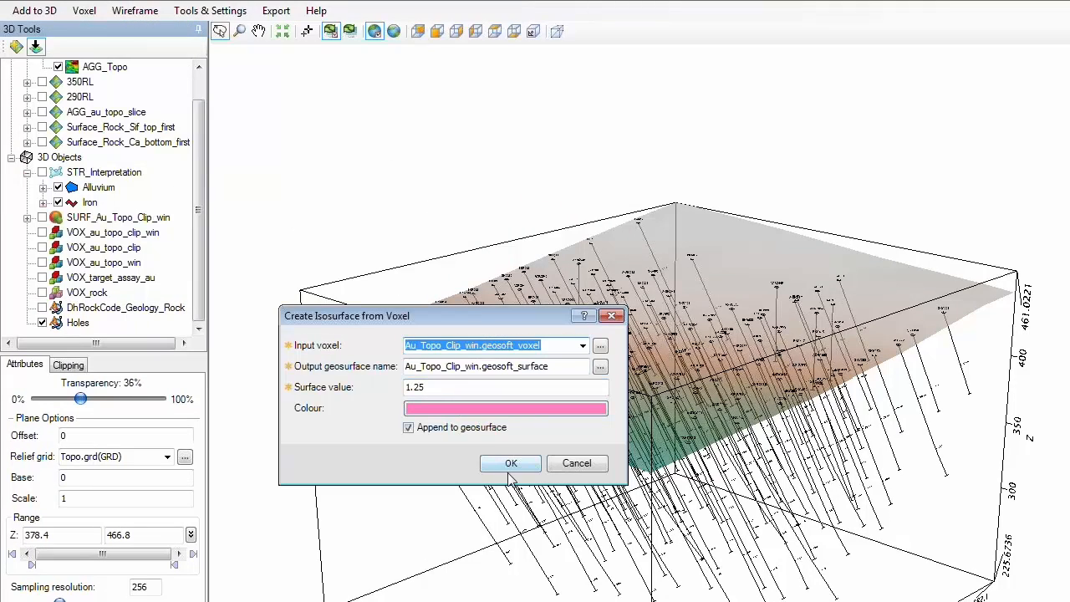
# Show SURF_Au_Topo_Clip_win, inspect its isosurfaces around the drillholes up close, and review the attributes and clipping of Isosurface_1.25
pyautogui.moveTo(462, 436); pyautogui.dragTo(618, 403)
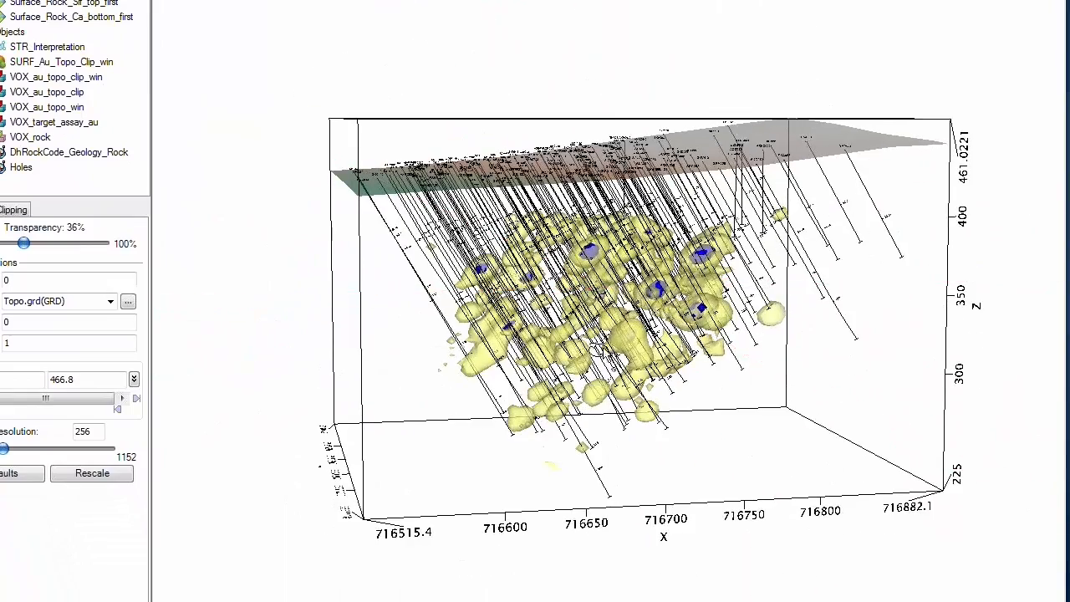
pyautogui.scroll(10, 598, 351)
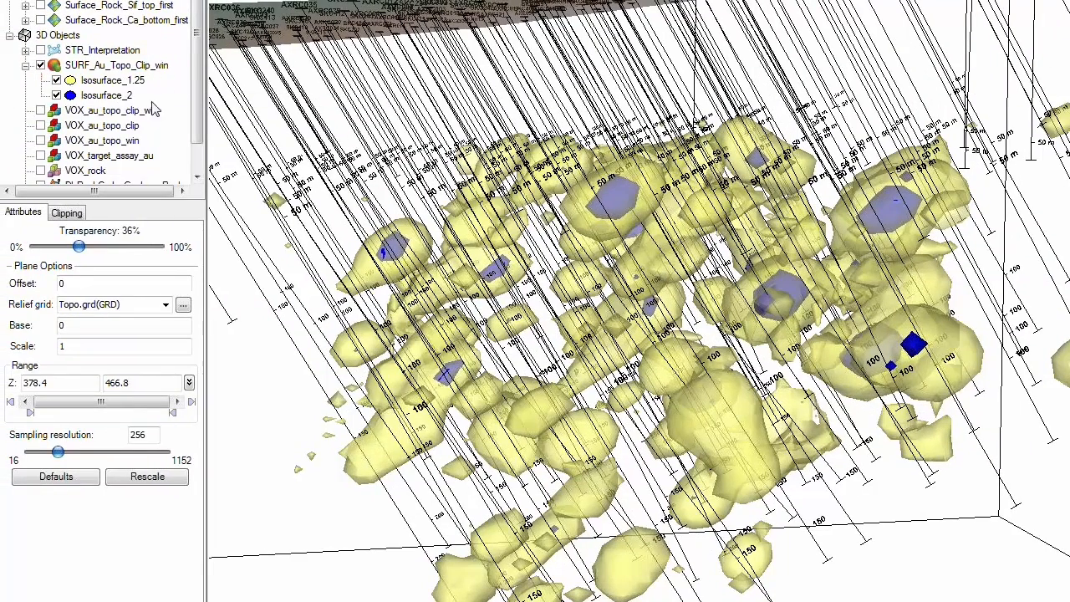
pyautogui.scroll(-3, 692, 346)
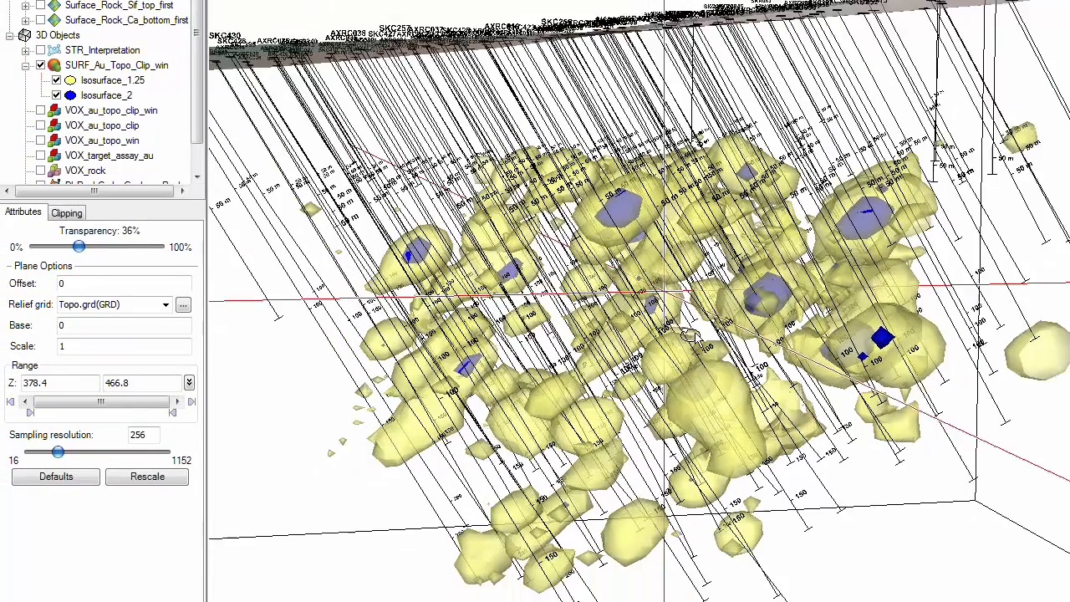
pyautogui.click(107, 81)
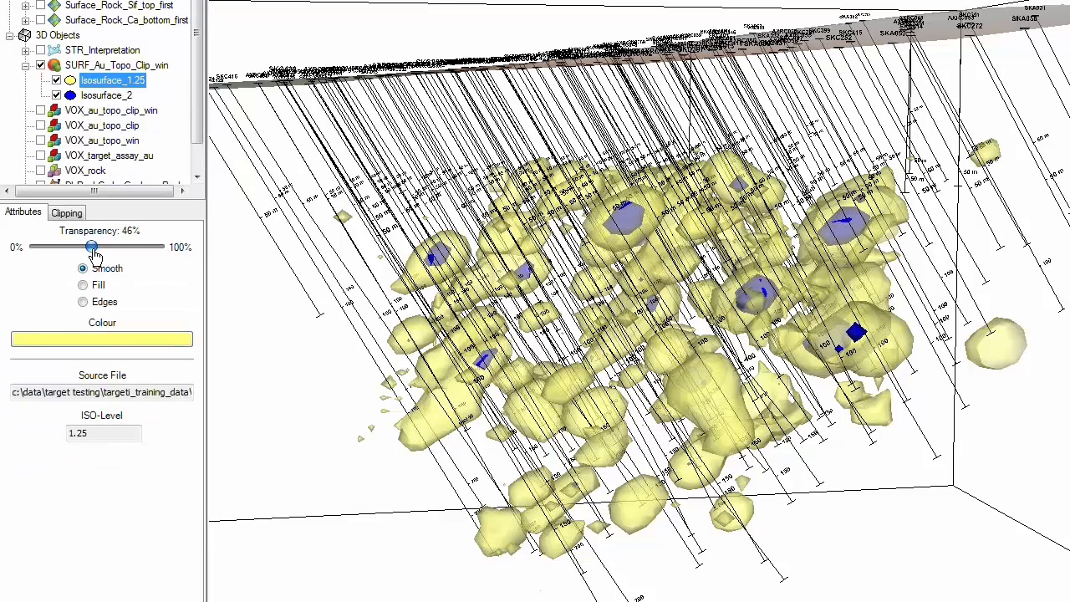
pyautogui.click(77, 215)
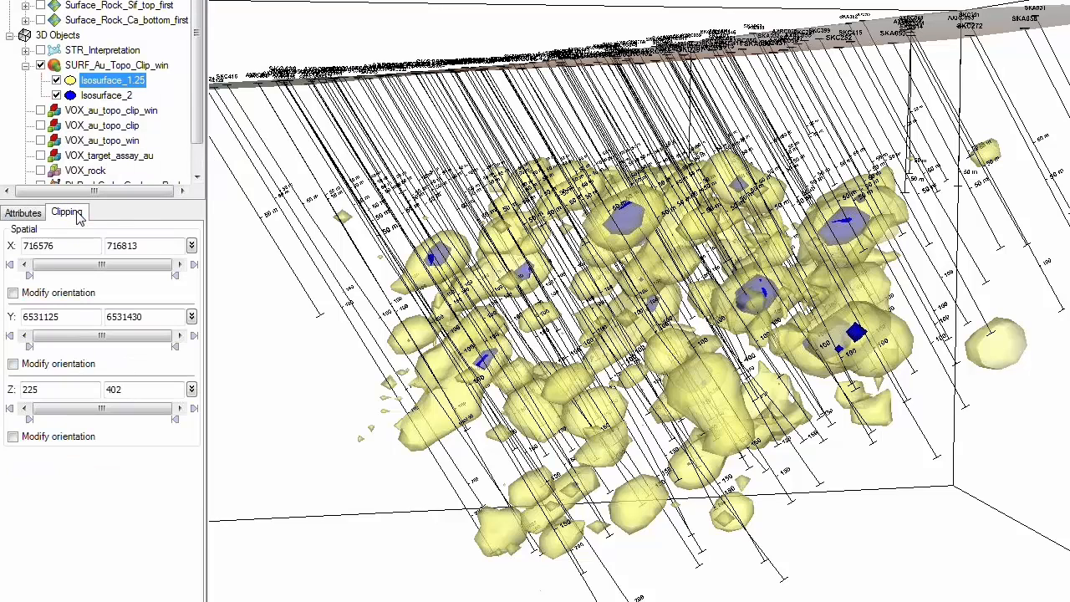
# Review the clipping extents of Isosurface_2 and the map groups offered for export, and cancel the export
pyautogui.click(107, 95)
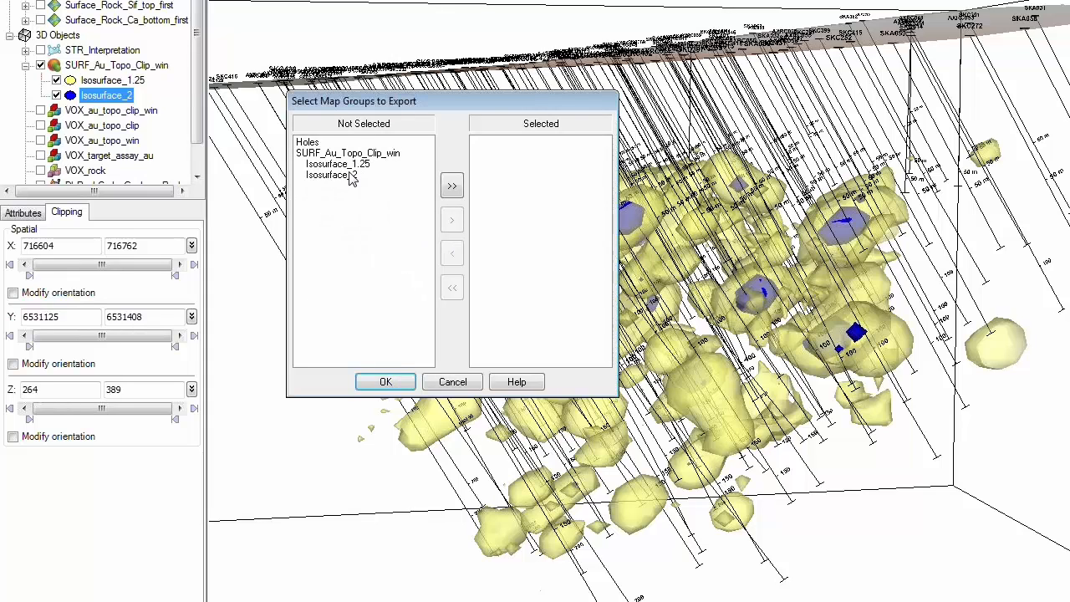
pyautogui.click(355, 175)
pyautogui.click(452, 387)
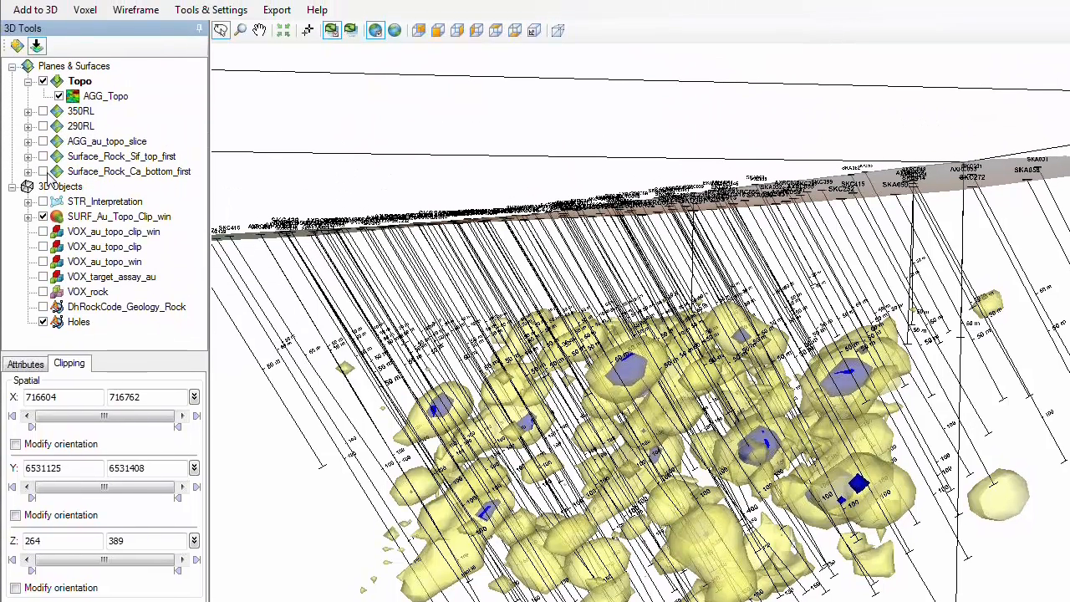
# Hide and redisplay SURF_Au_Topo_Clip_win, and view the isosurfaces beneath the Topo surface from a higher angle
pyautogui.click(43, 231)
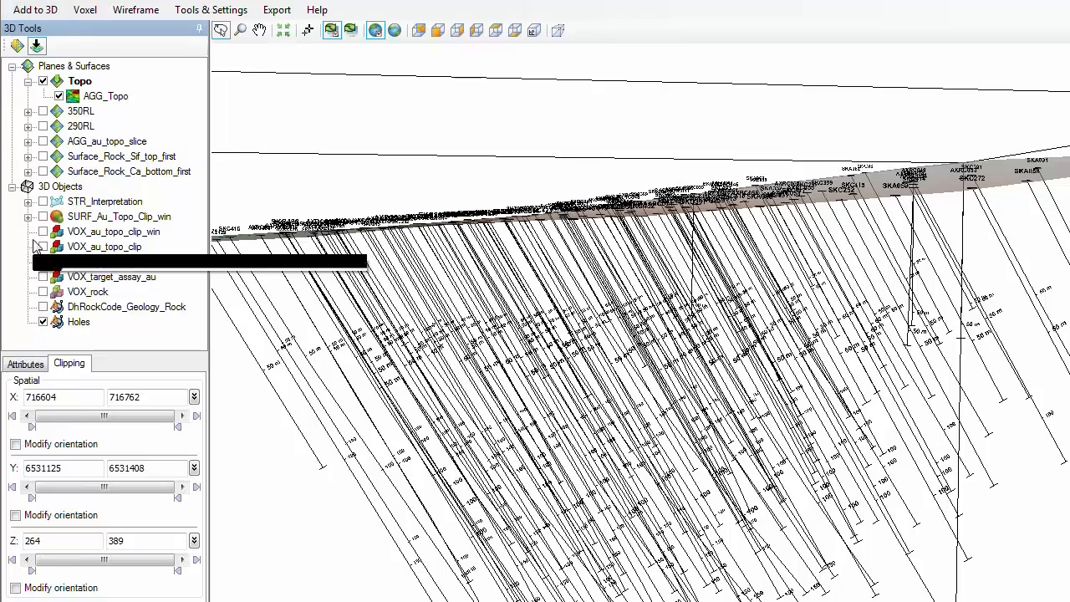
pyautogui.click(44, 217)
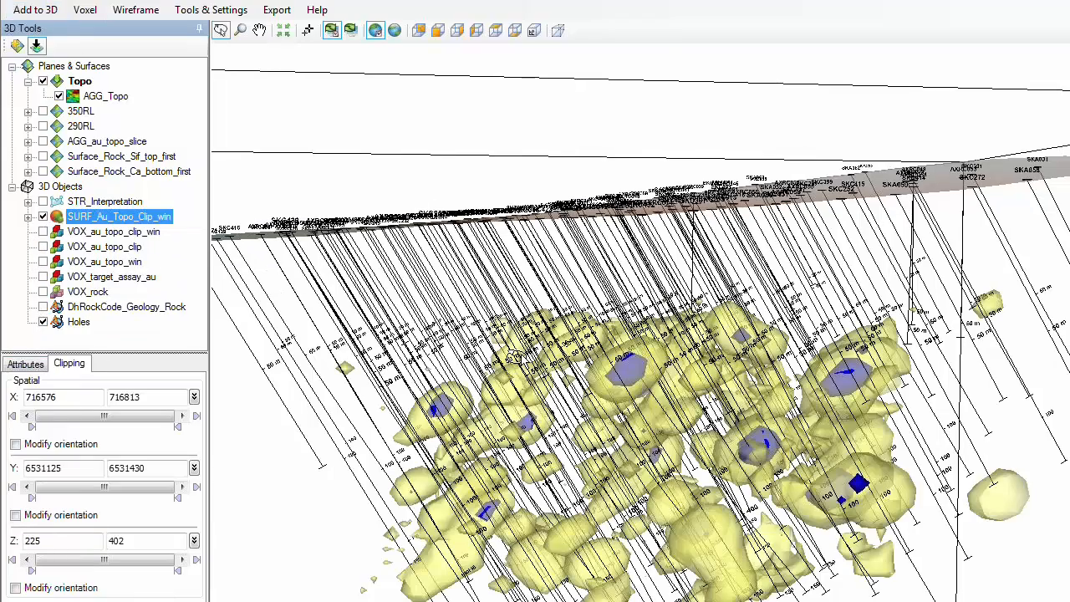
pyautogui.scroll(-3, 520, 342)
pyautogui.moveTo(599, 403); pyautogui.dragTo(687, 418)
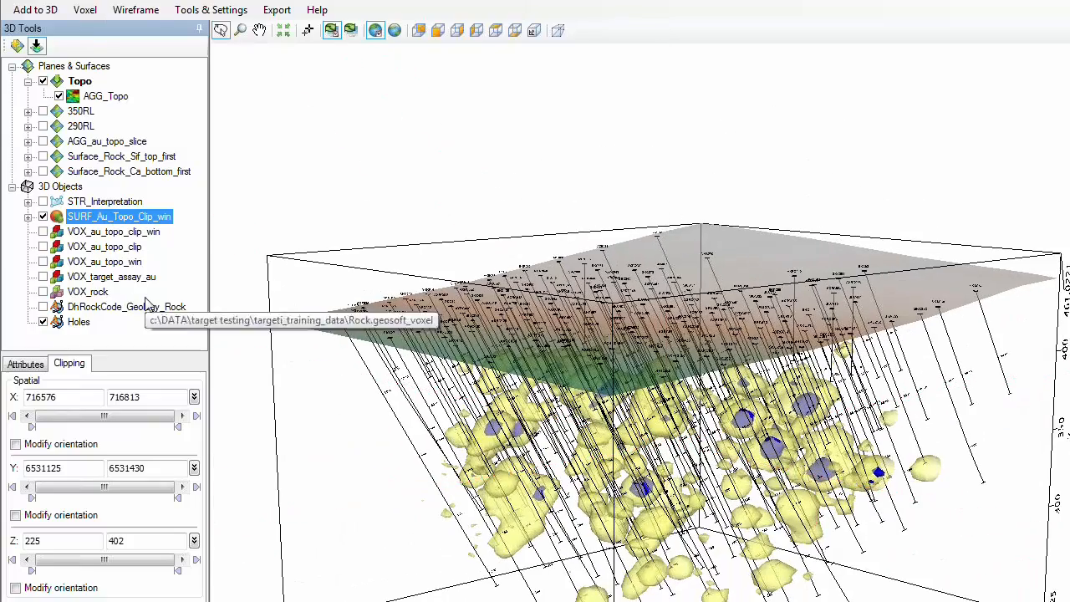
# Set up a section grid from Au_Topo_Clip.geosoft_voxel to Au_Topo_Slice.grd, selected interactively from a map, with cell size 5 and Linear interpolation
pyautogui.click(37, 12)
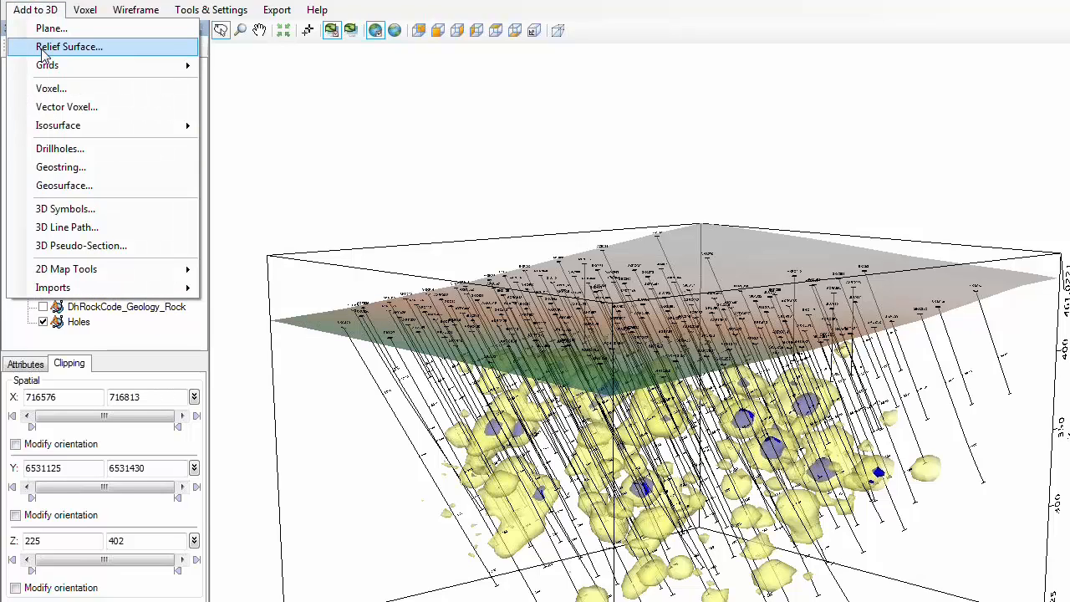
pyautogui.moveTo(67, 65)
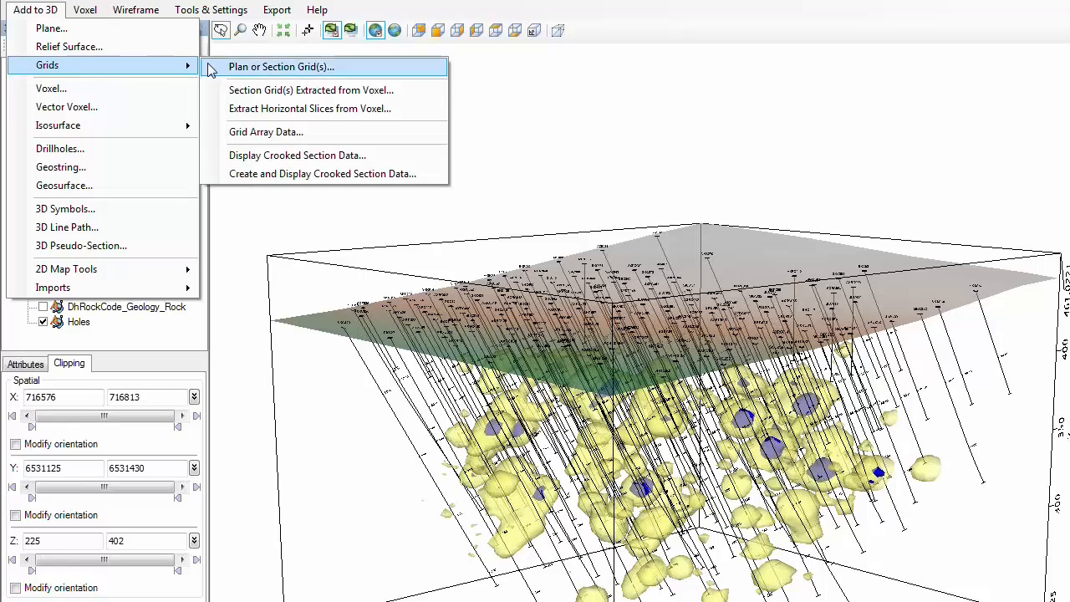
pyautogui.click(274, 91)
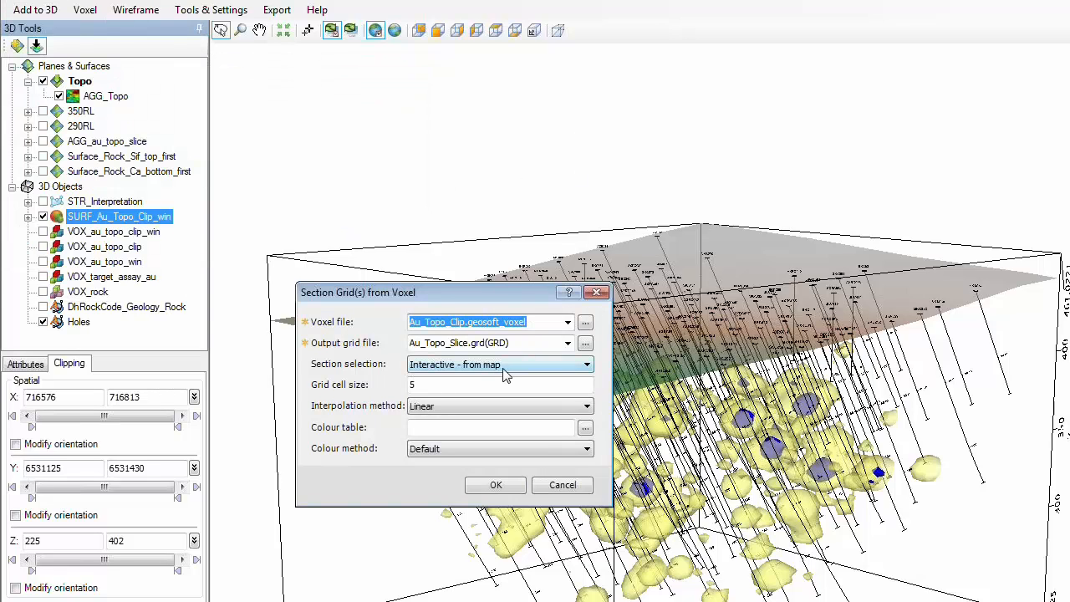
pyautogui.click(488, 365)
pyautogui.click(507, 390)
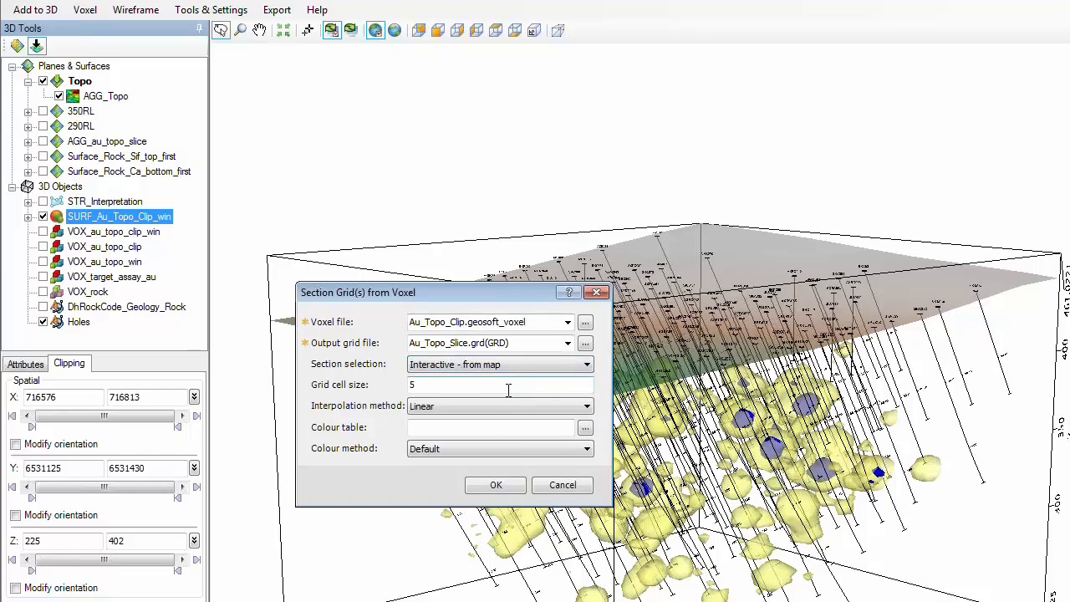
# Try to extract the section grid, allowing Au_Topo_Slice.grd to be overwritten and defining the profile on PlanMap.map
pyautogui.click(497, 487)
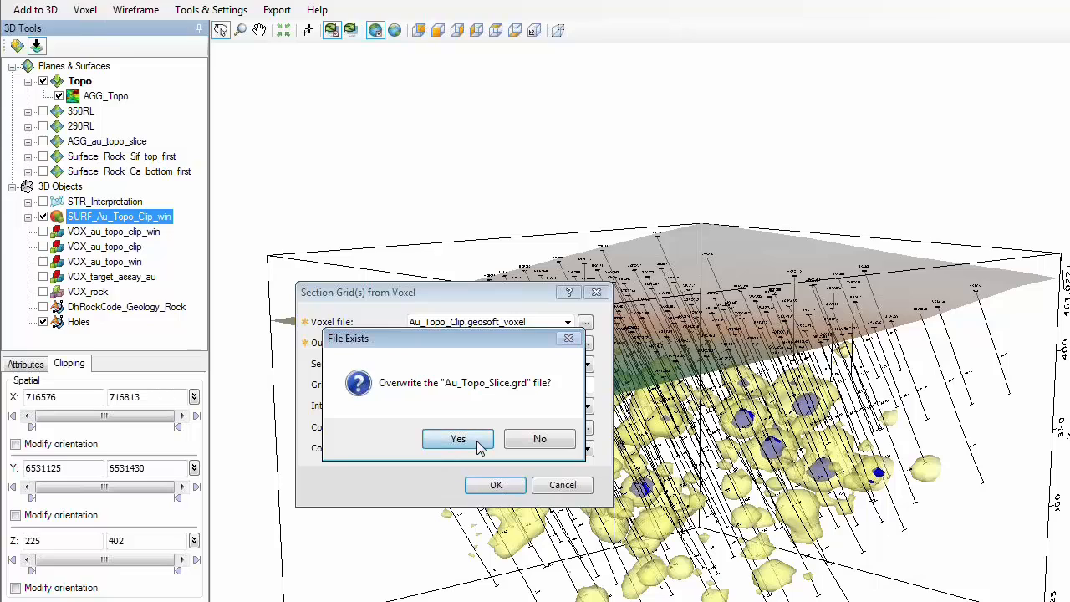
pyautogui.click(451, 440)
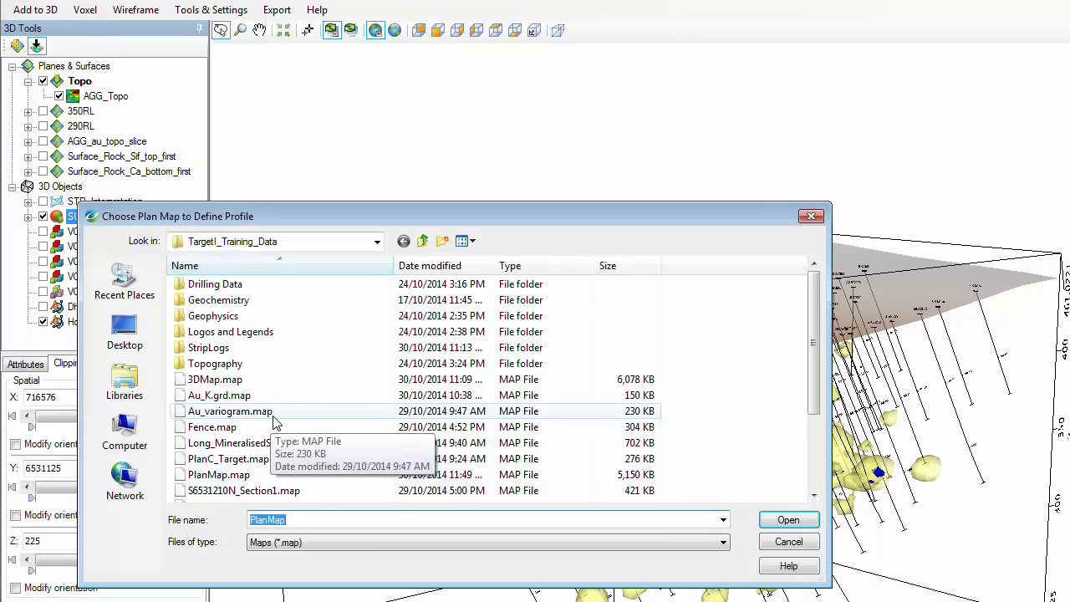
pyautogui.doubleClick(249, 473)
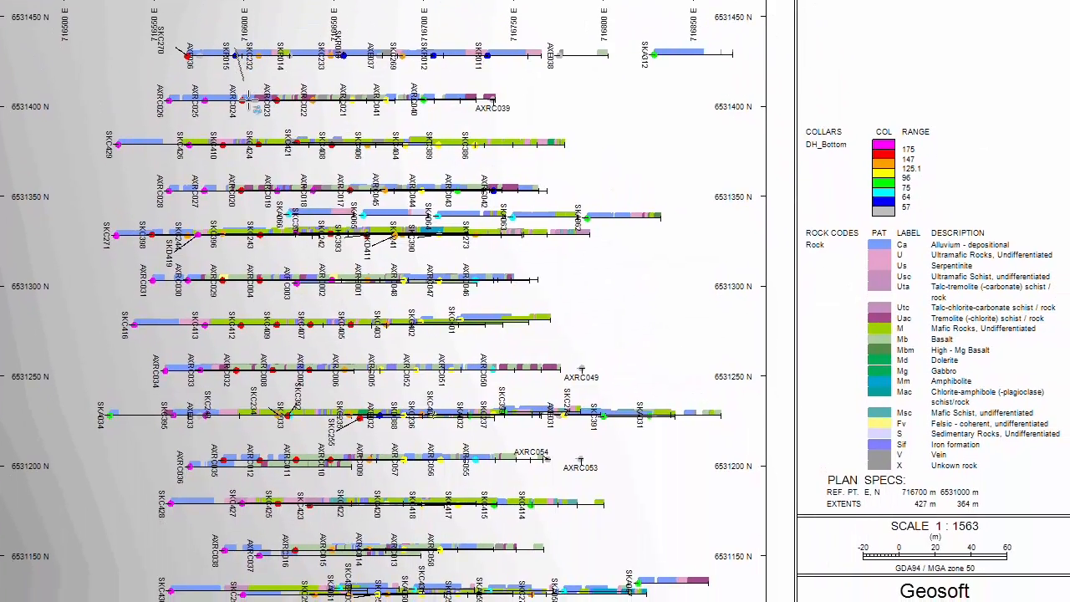
pyautogui.click(252, 134)
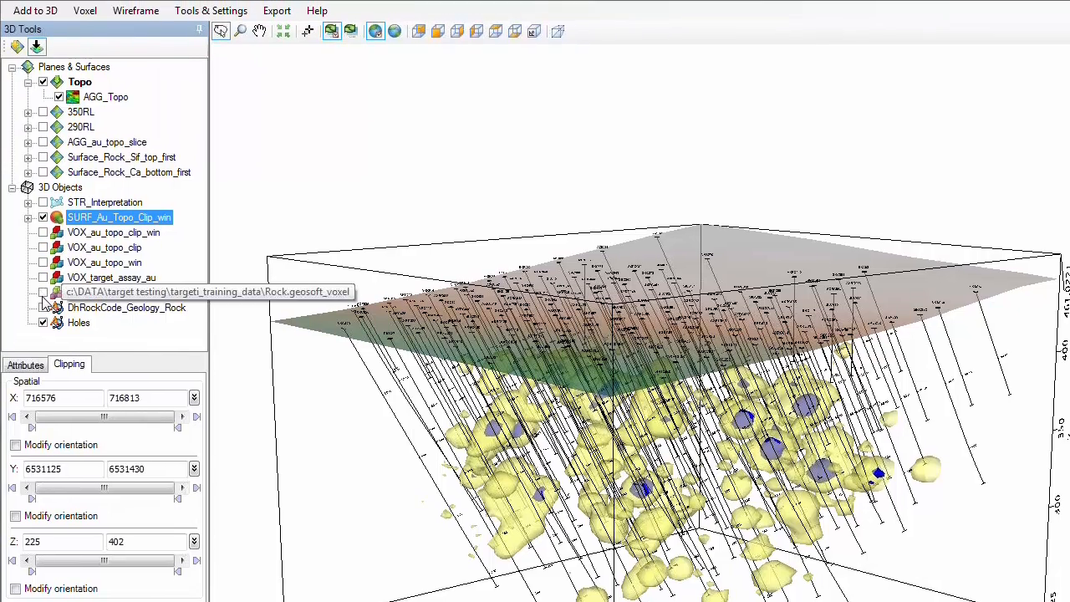
# Display the AGG_au_topo_slice section with the gold isosurfaces and Topo surface, and inspect where they intersect from several angles
pyautogui.click(29, 203)
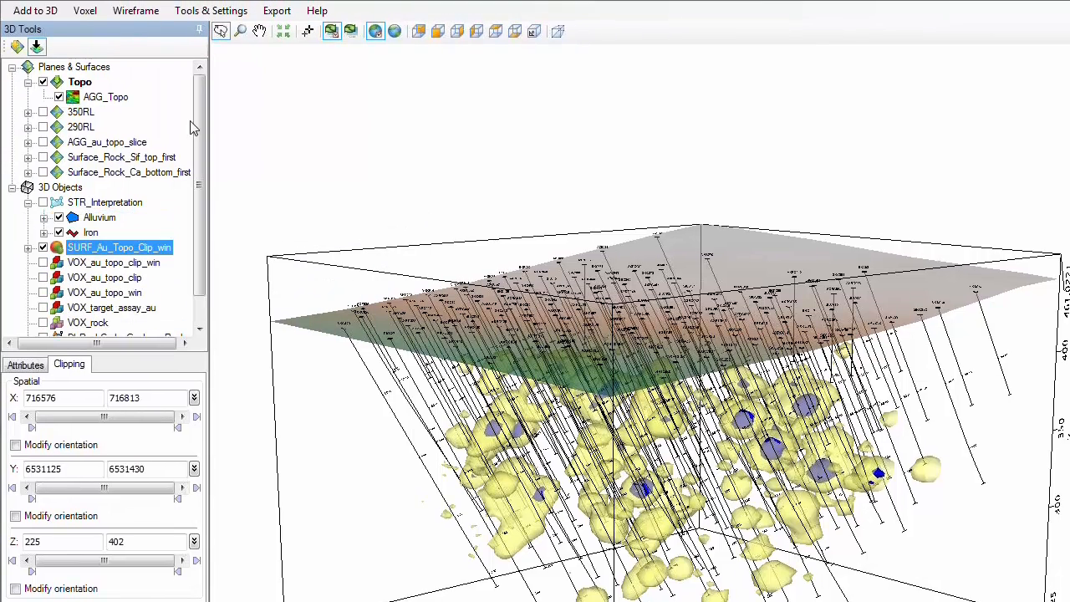
pyautogui.click(42, 142)
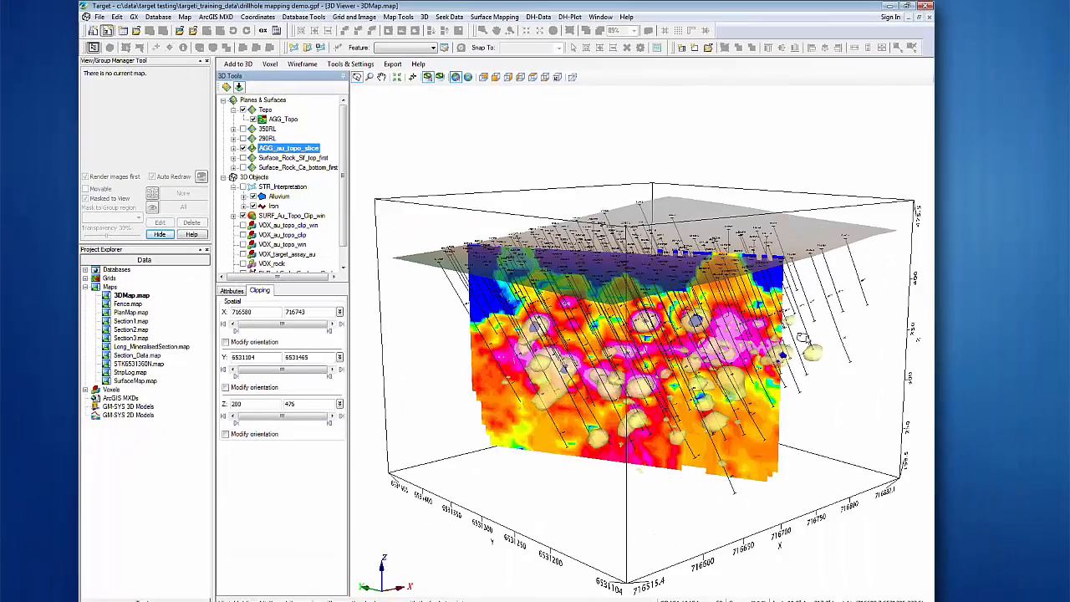
pyautogui.moveTo(802, 337); pyautogui.dragTo(694, 359)
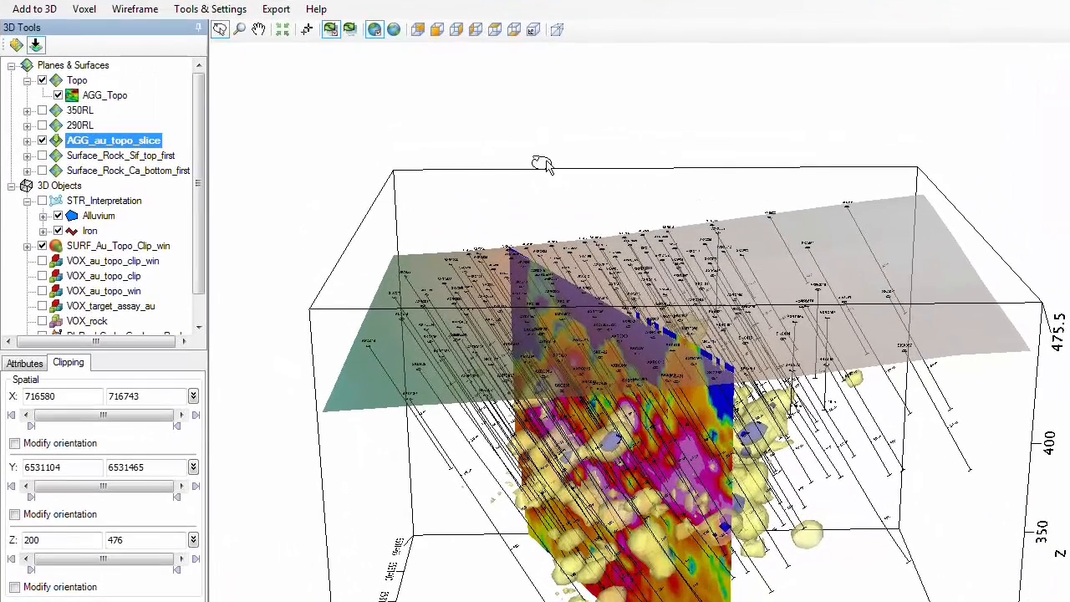
pyautogui.moveTo(729, 497); pyautogui.dragTo(564, 427)
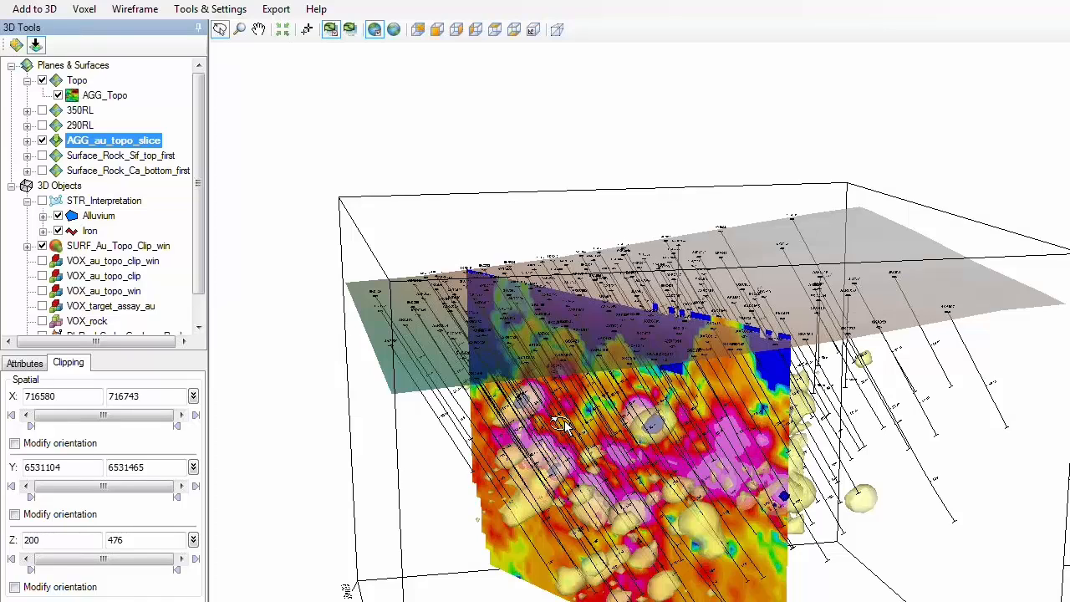
# Export the 3D view to a new PDF named 3DMap.pdf with the option to open the file
pyautogui.click(276, 9)
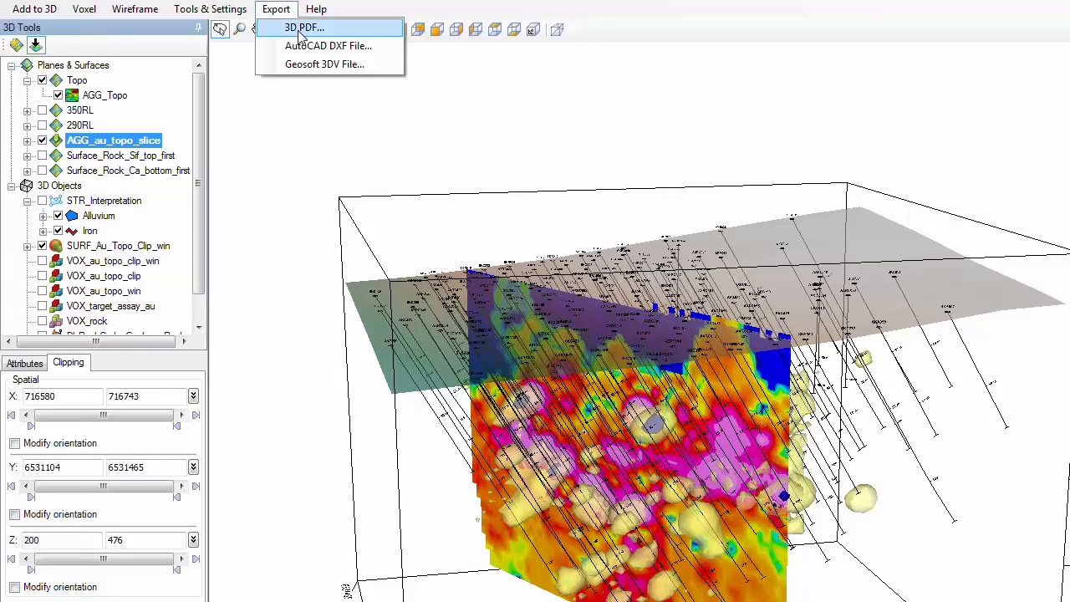
pyautogui.click(303, 28)
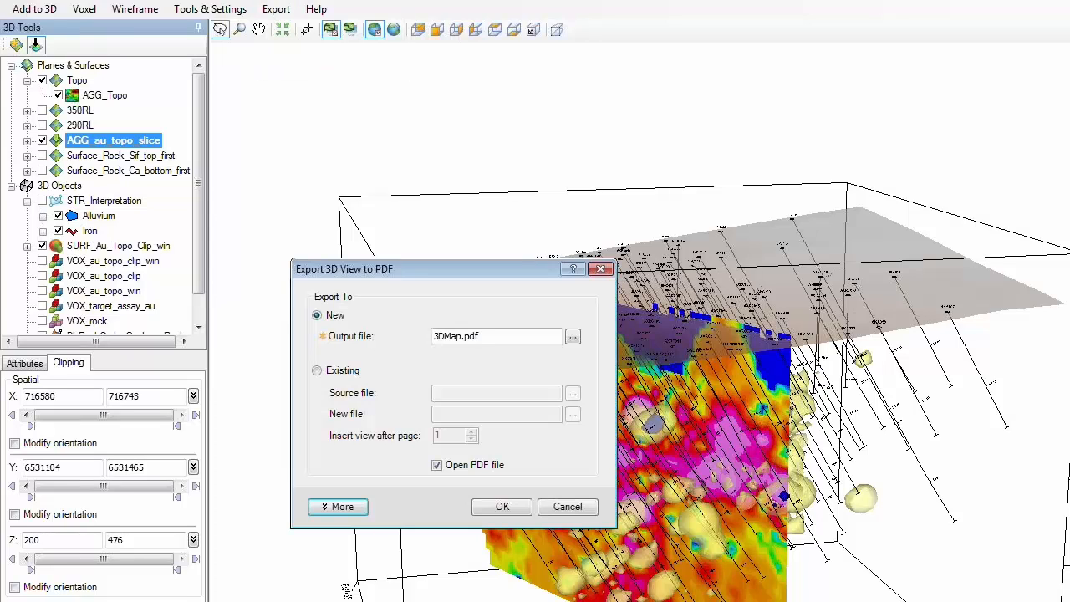
pyautogui.click(502, 507)
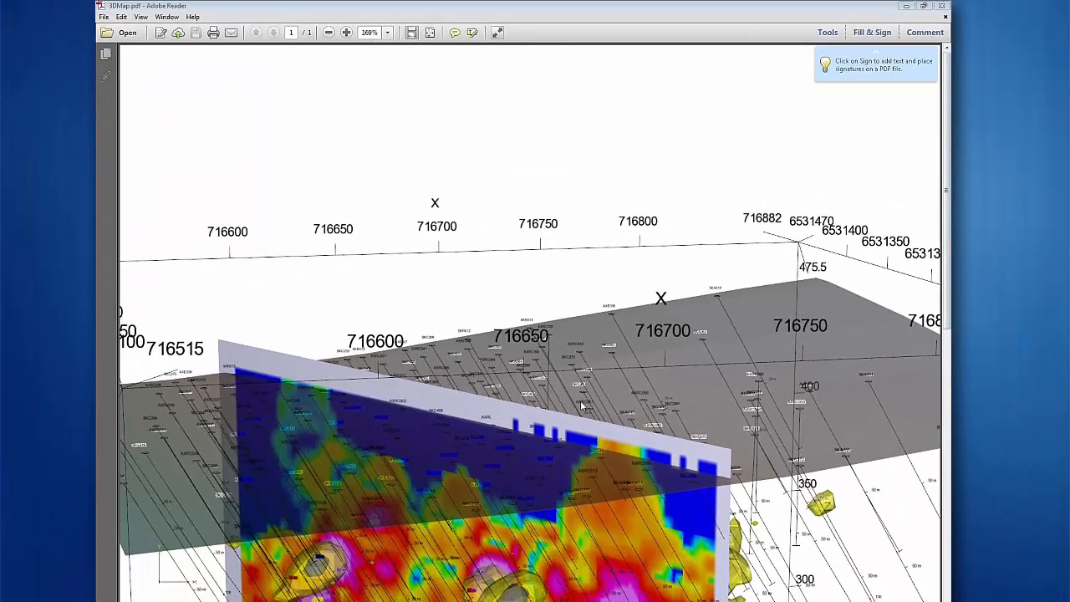
# View the exported 3DMap.pdf in Adobe Reader zoomed out to 125%, and close it to return to the Target project
pyautogui.click(331, 34)
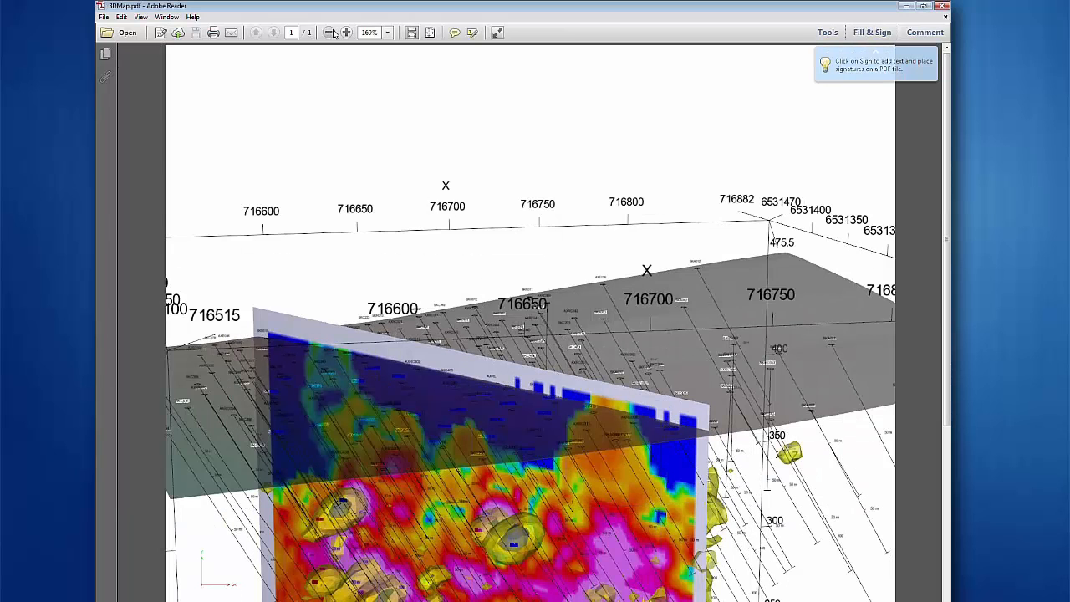
pyautogui.click(333, 33)
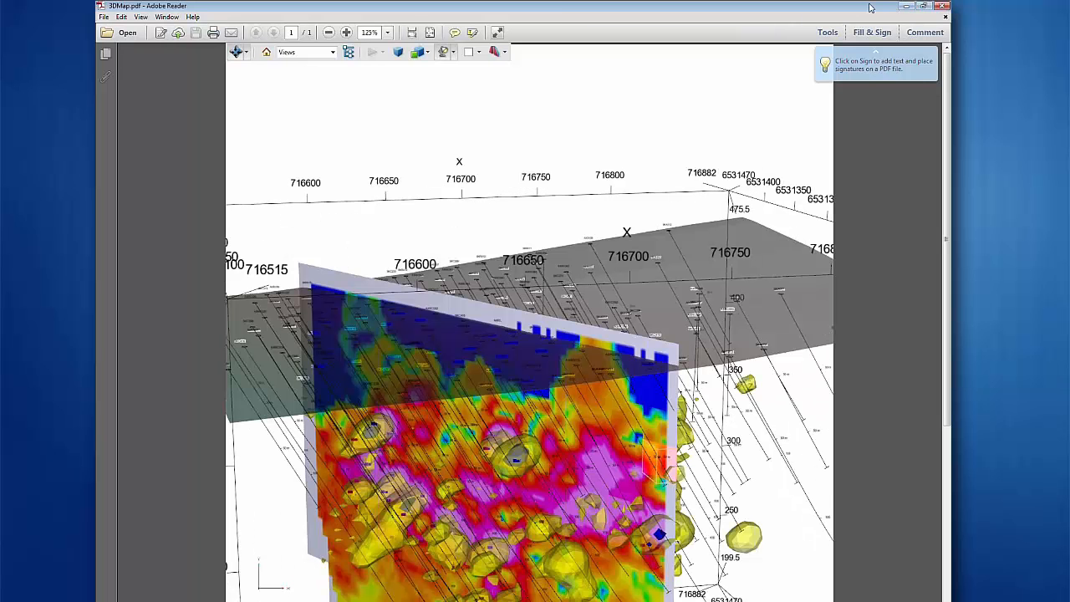
pyautogui.moveTo(870, 6); pyautogui.dragTo(867, 7)
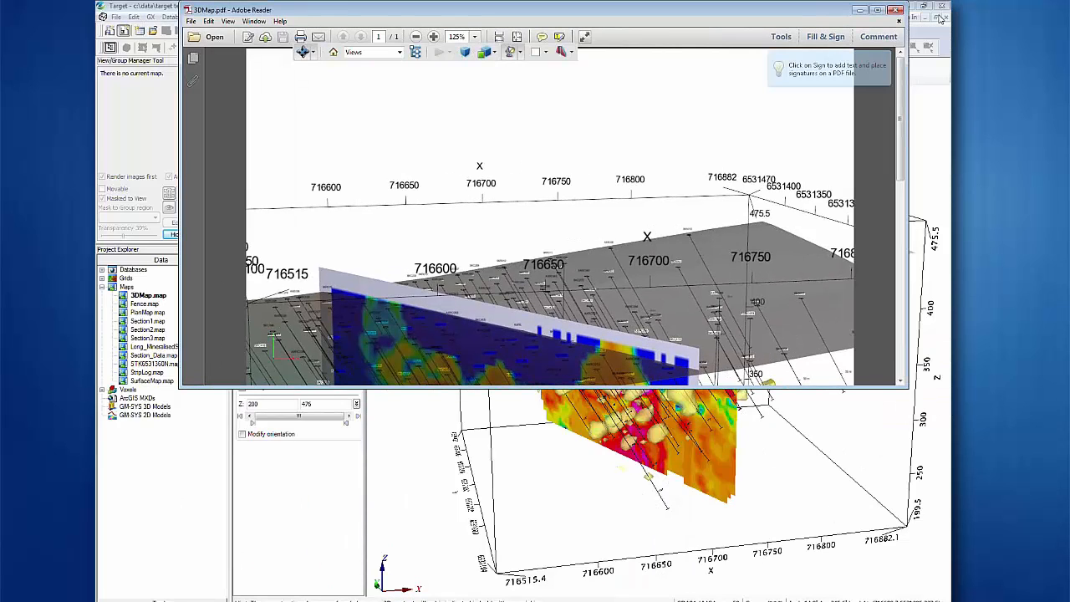
pyautogui.click(895, 10)
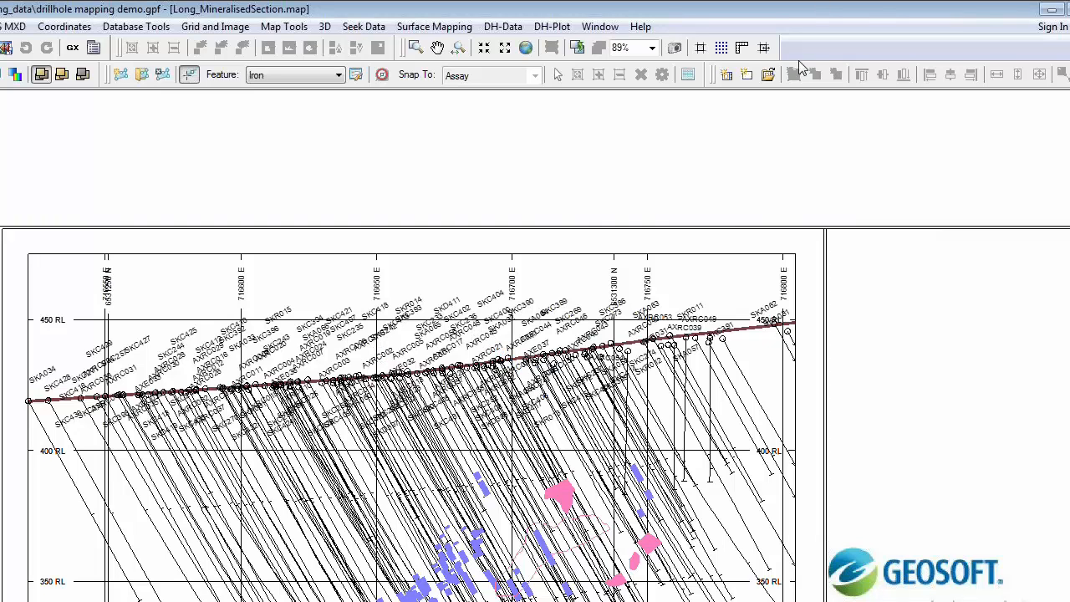
# View the section location parameters and the on-map definition of an angled section on PlanMap.map, and cancel without plotting
pyautogui.click(547, 27)
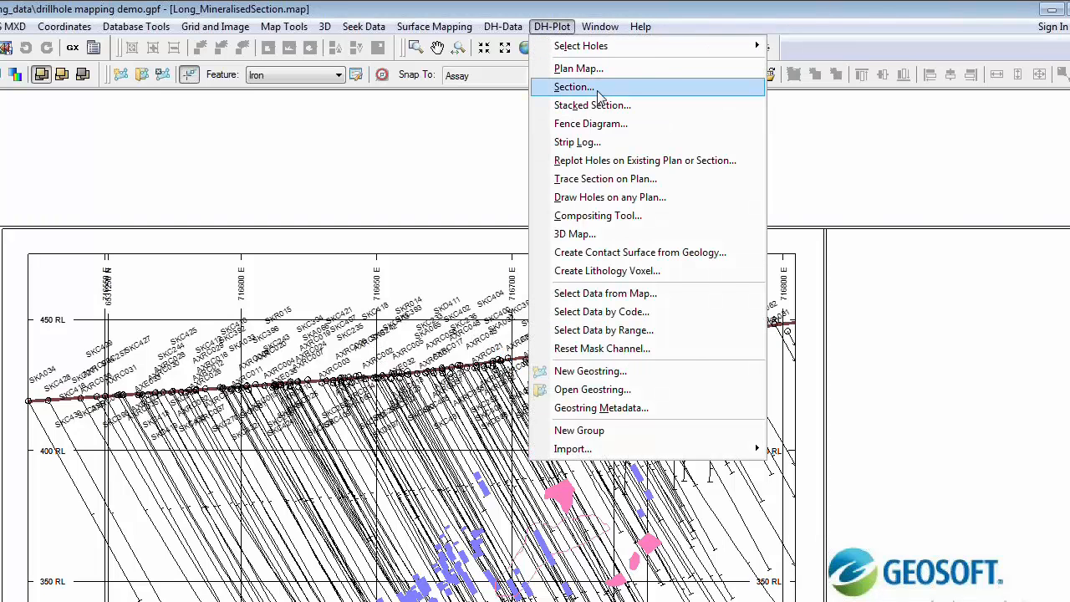
pyautogui.click(598, 92)
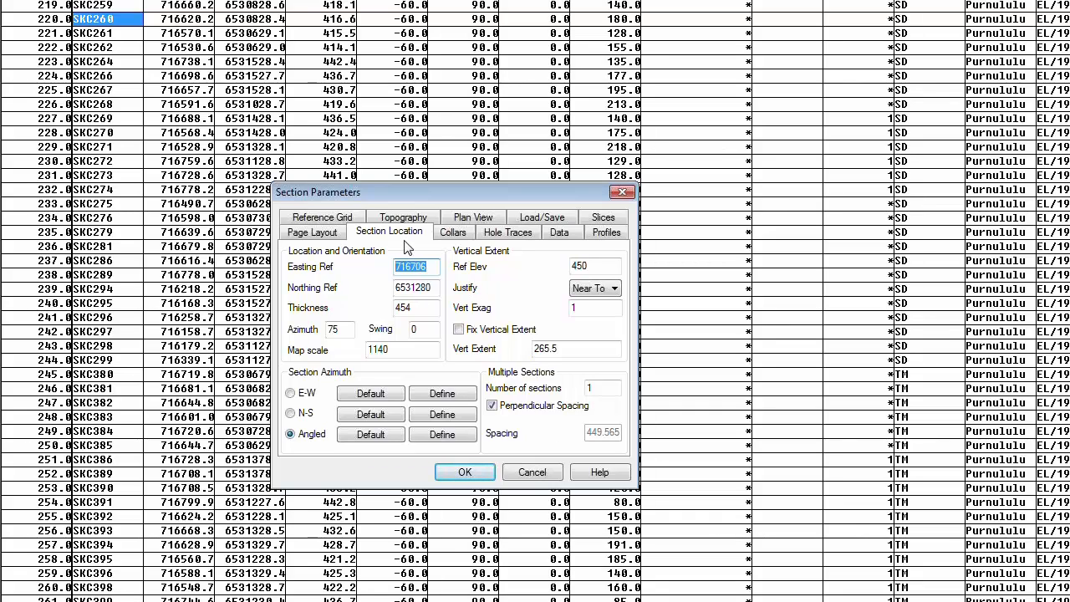
pyautogui.click(423, 330)
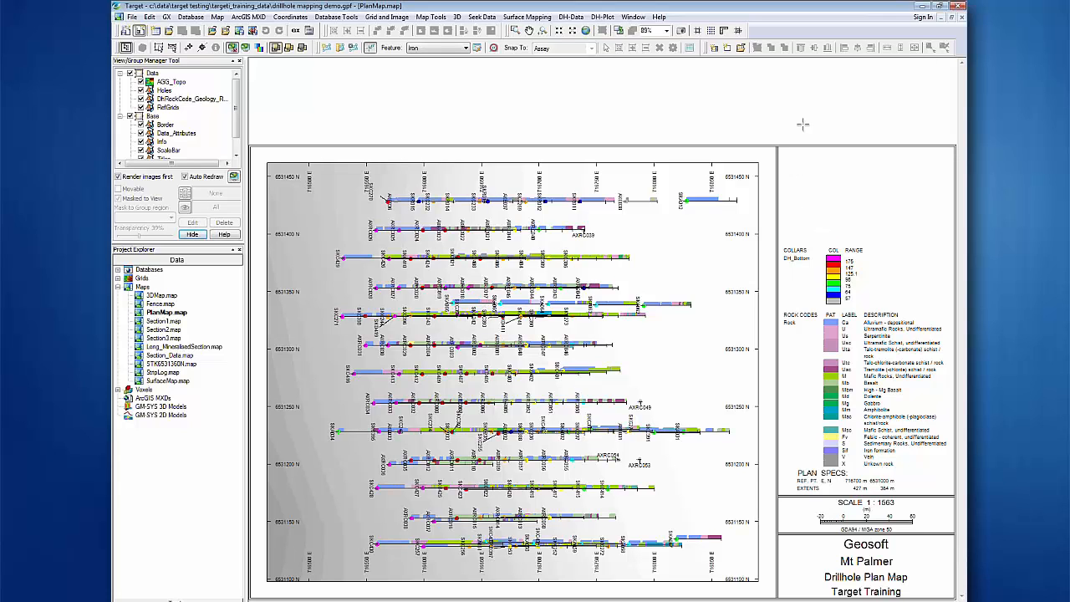
pyautogui.press('Escape')
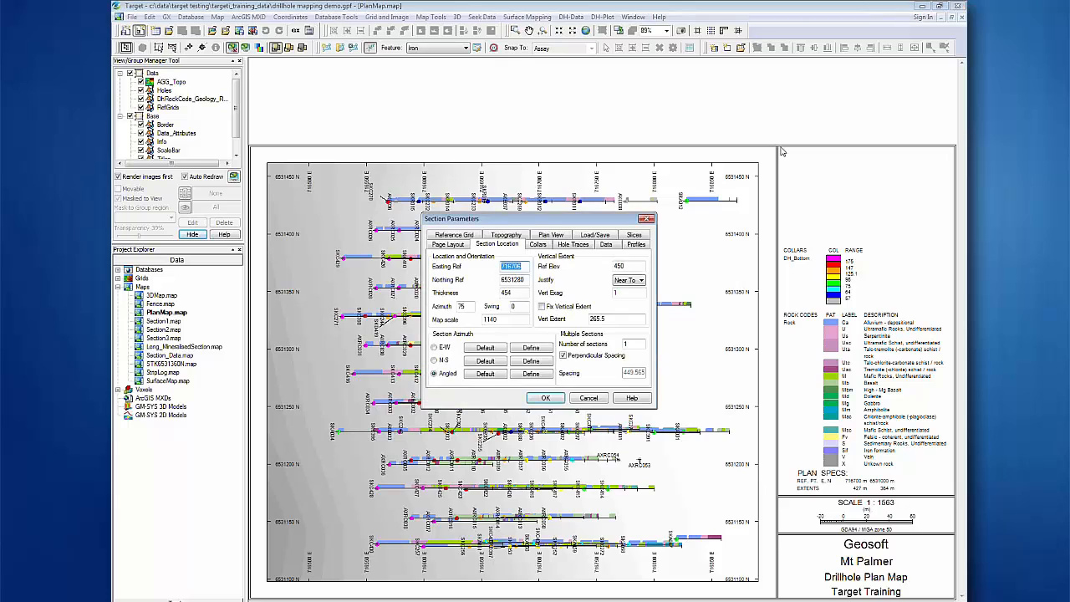
pyautogui.click(589, 398)
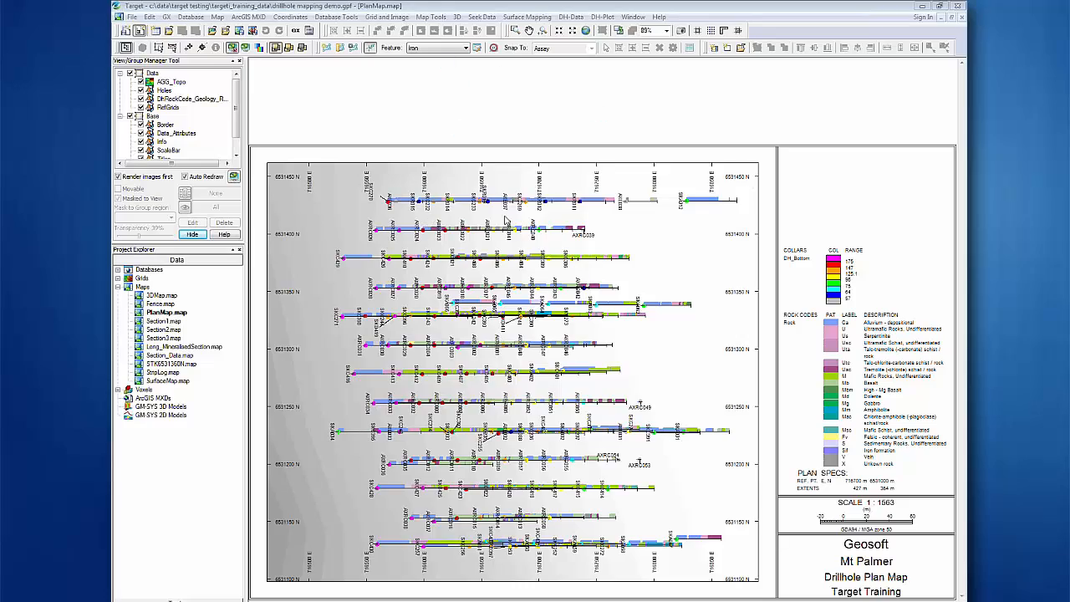
# Open 3DMap.map in the 3D viewer and display VOX_au_topo_clip_win with AGG_au_topo_slice and SURF_Au_Topo_Clip_win hidden
pyautogui.doubleClick(161, 295)
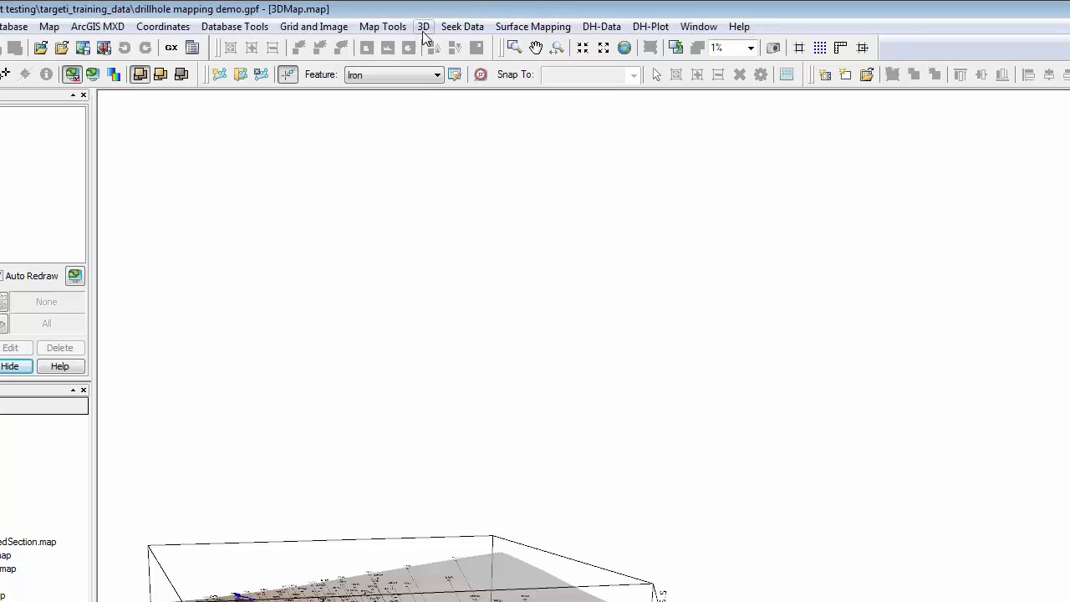
pyautogui.click(423, 31)
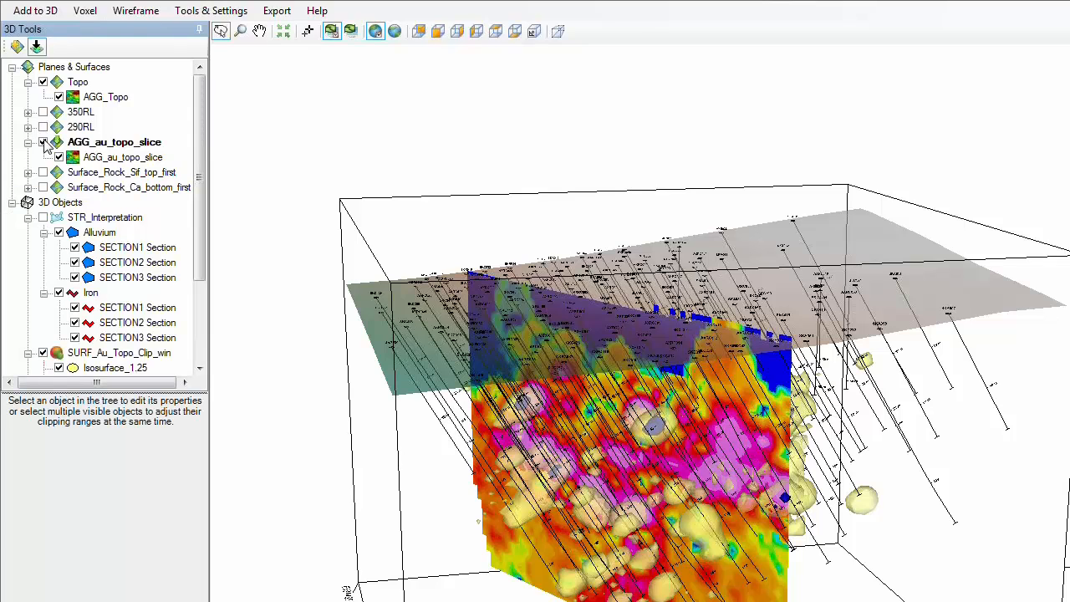
pyautogui.click(42, 142)
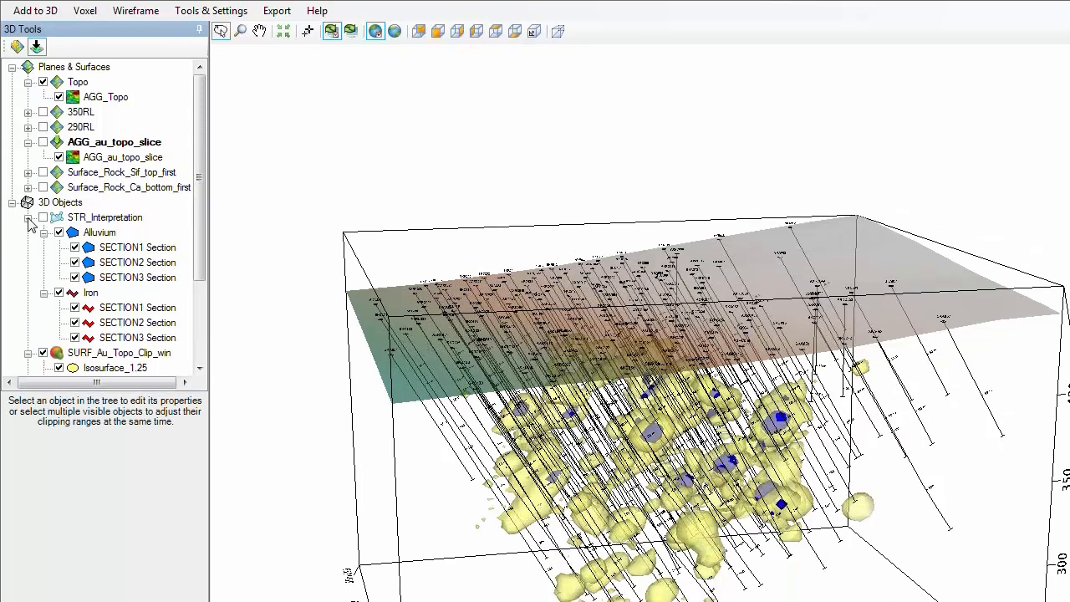
pyautogui.click(28, 217)
pyautogui.click(110, 278)
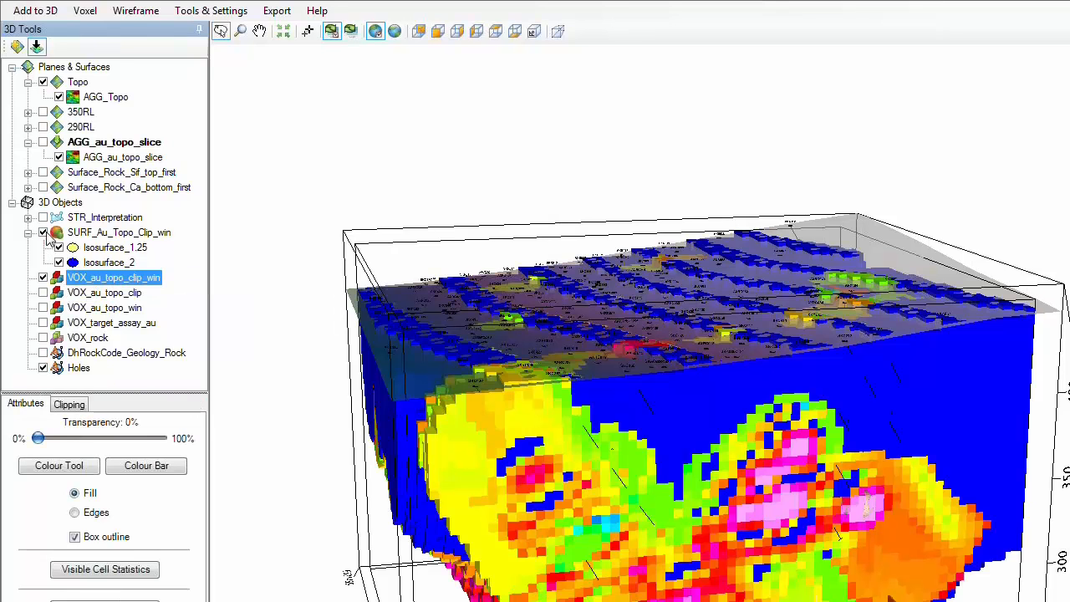
pyautogui.click(42, 232)
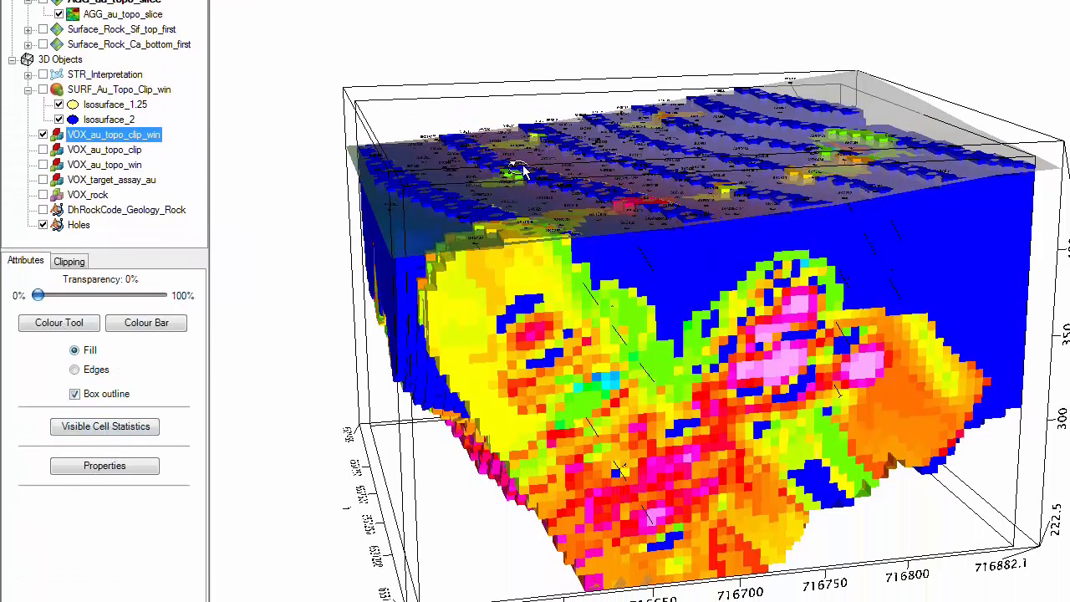
# View the visible cell statistics of the VOX_au_topo_clip_win voxel, and return to the 3D map
pyautogui.click(74, 427)
pyautogui.click(506, 337)
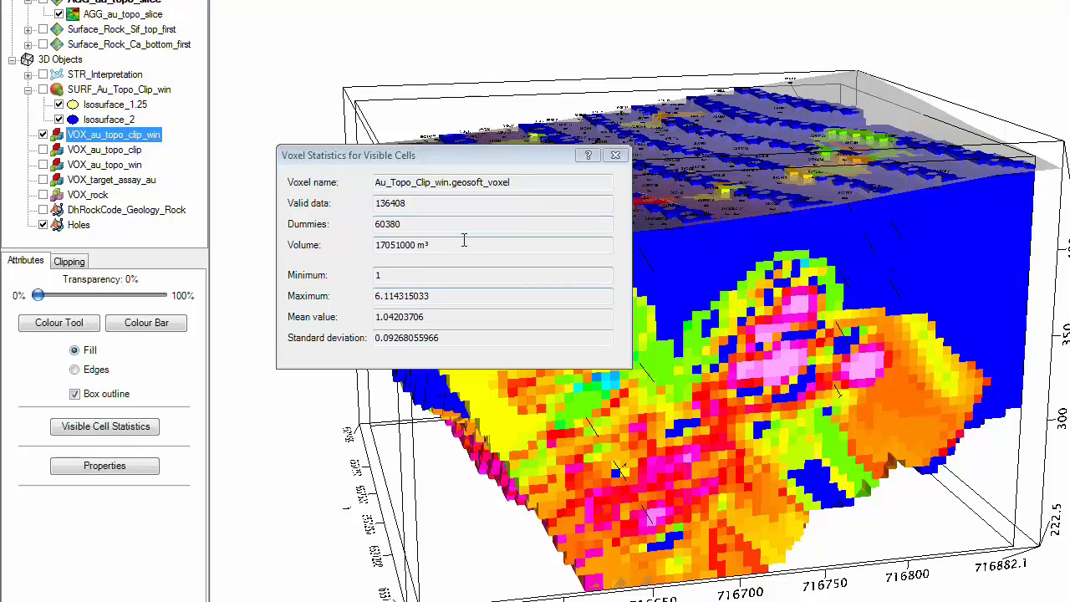
pyautogui.click(616, 155)
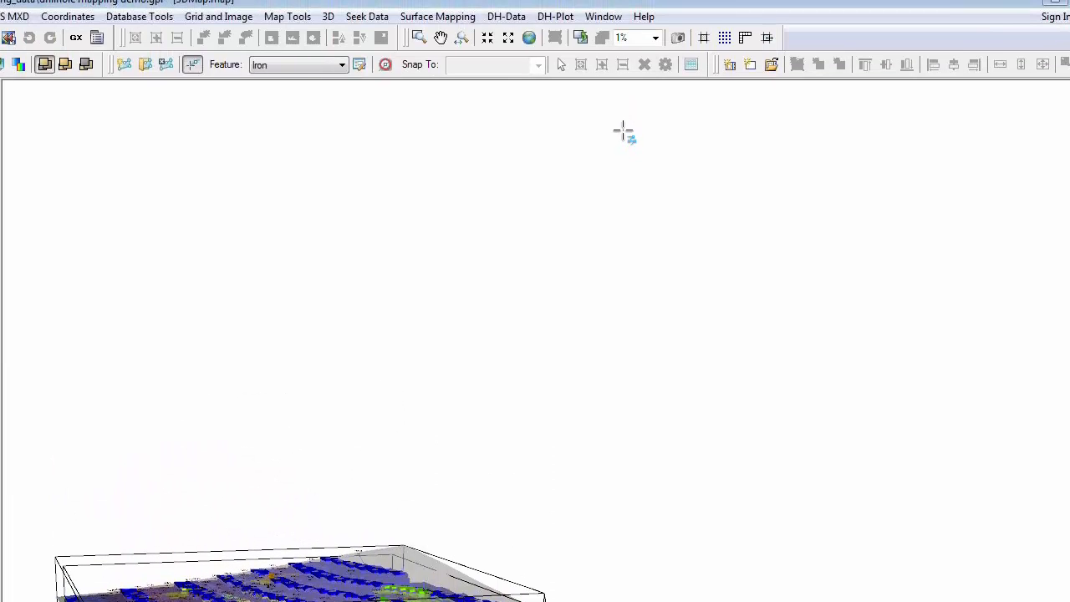
# Reopen the 3D viewer, enlarge the object tree, hide VOX_au_topo_clip_win and display the SURF_Au_Topo_Clip_win isosurfaces
pyautogui.click(330, 17)
pyautogui.click(345, 55)
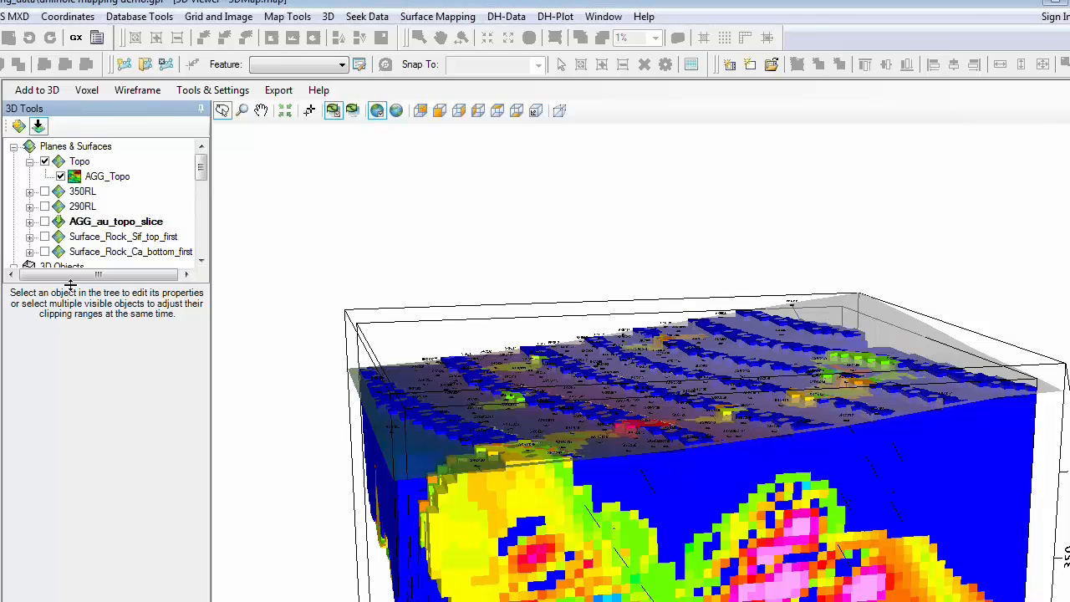
pyautogui.moveTo(69, 286); pyautogui.dragTo(76, 575)
pyautogui.click(29, 282)
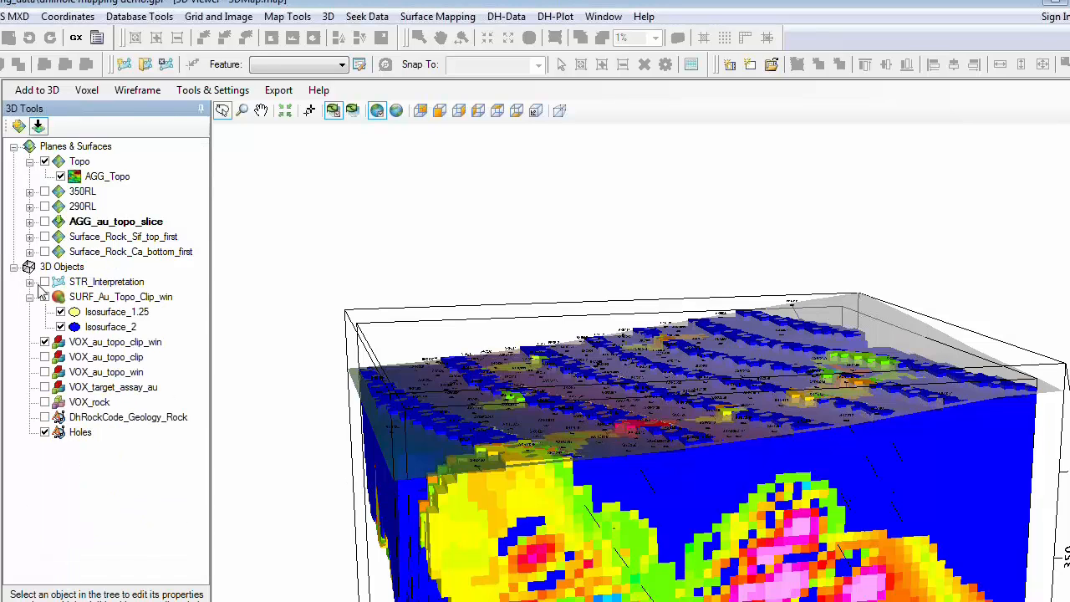
pyautogui.click(46, 342)
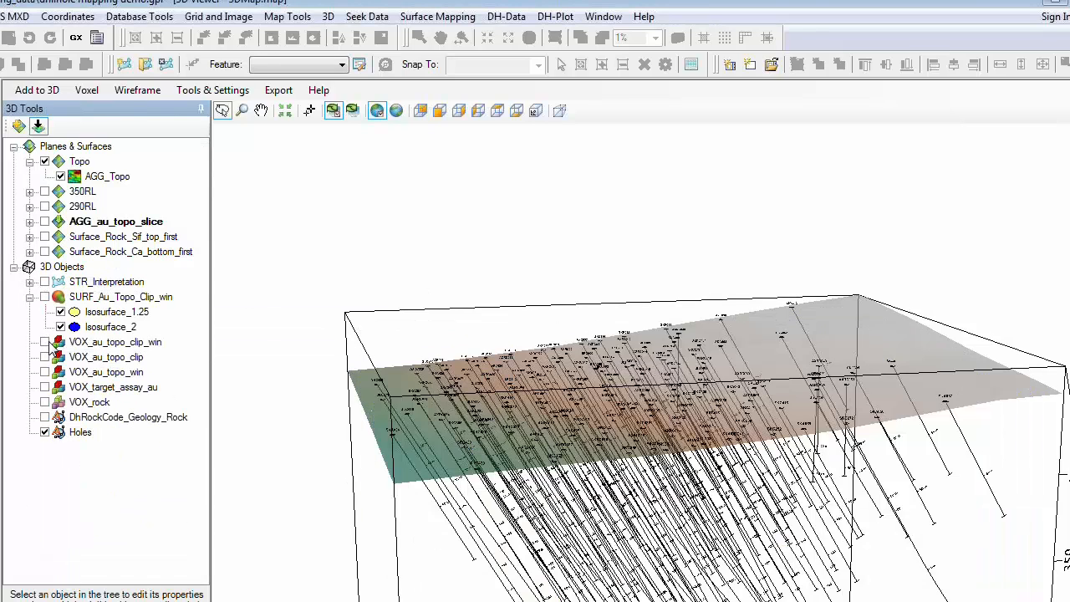
pyautogui.click(119, 298)
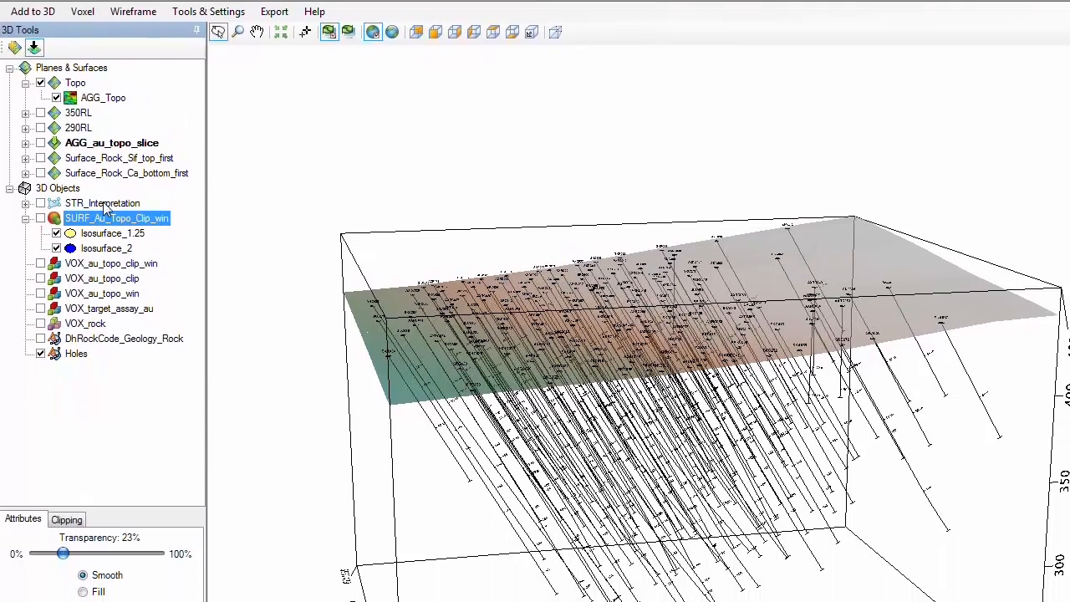
pyautogui.click(40, 217)
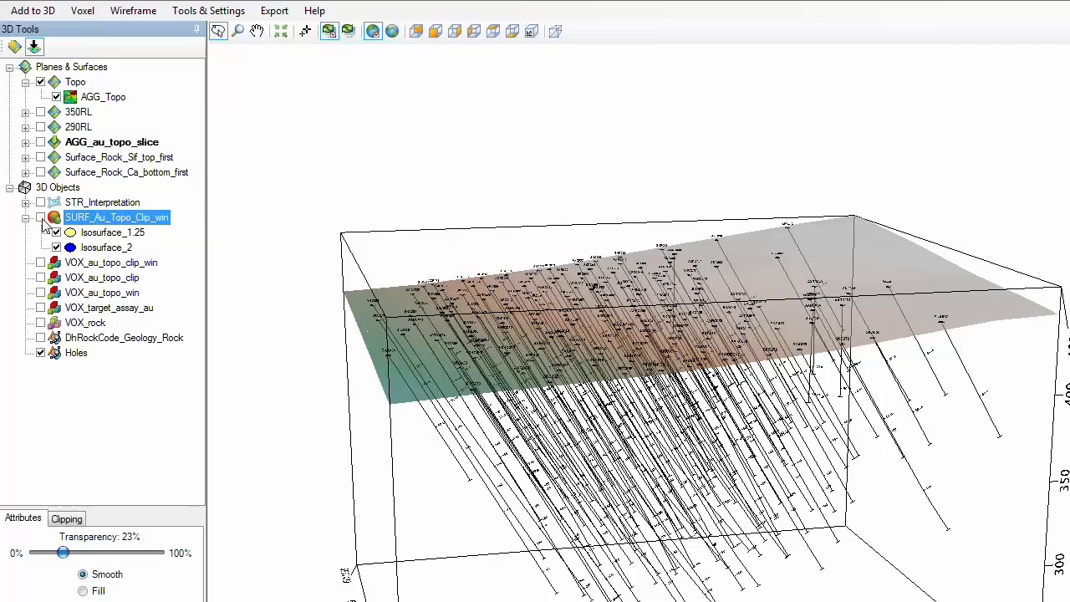
# Set up an AutoCAD DXF export of Isosurface_1.25 as 3DMap_SURF_Au_Topo_Clip_win.dxf, and cancel before writing the file
pyautogui.click(281, 11)
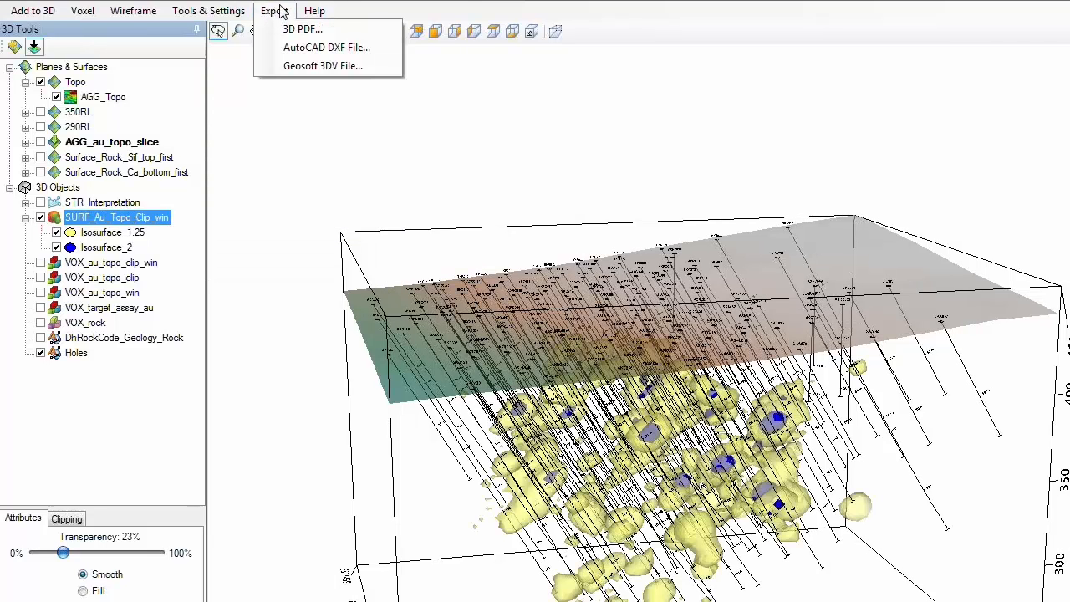
pyautogui.click(289, 12)
pyautogui.click(299, 10)
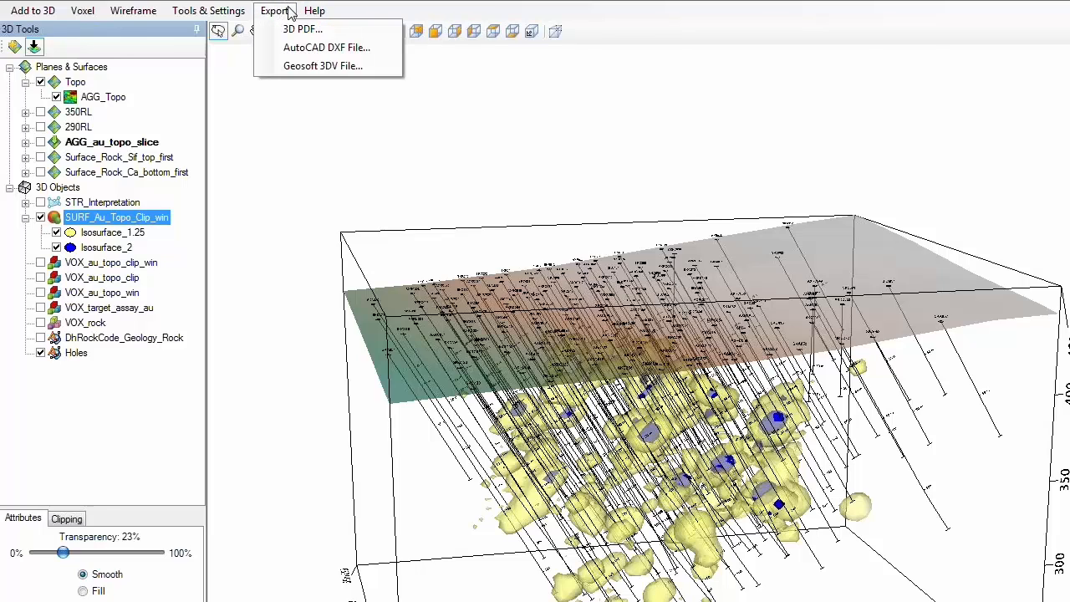
pyautogui.click(293, 51)
pyautogui.click(338, 316)
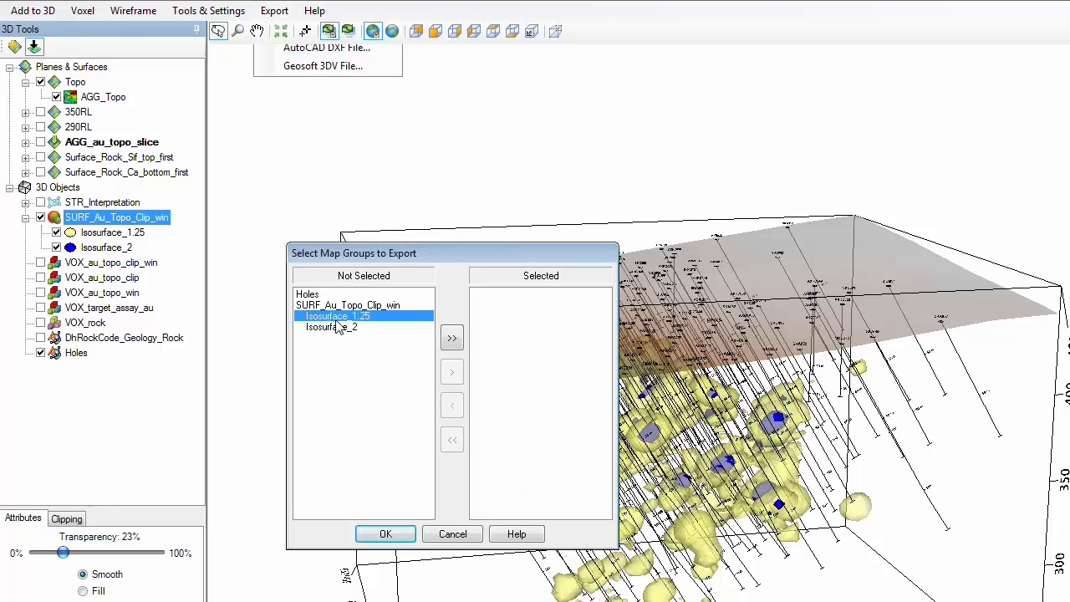
pyautogui.click(452, 372)
pyautogui.click(405, 534)
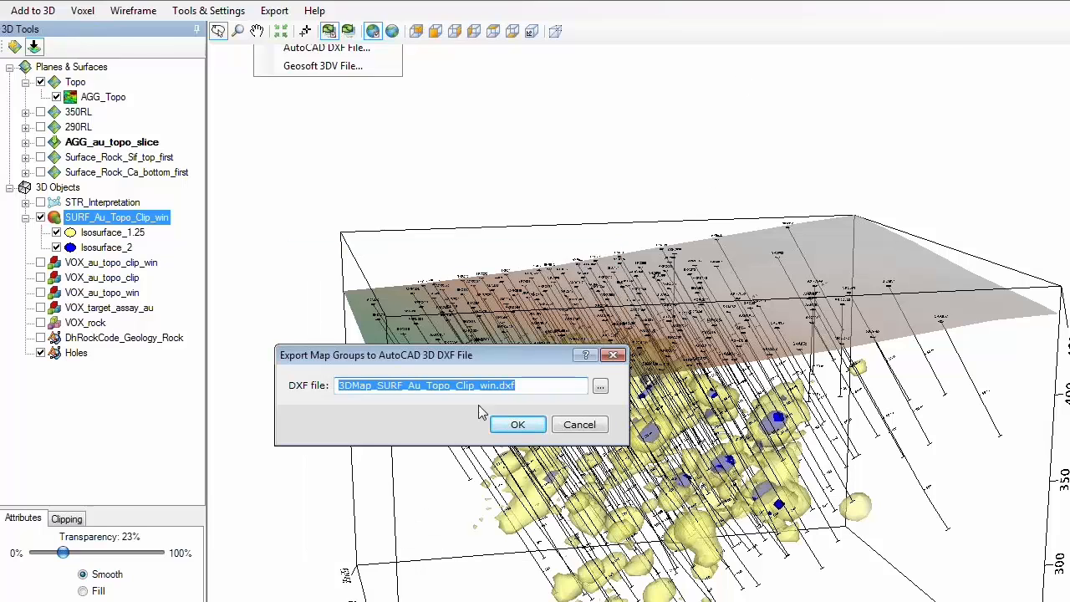
pyautogui.click(590, 426)
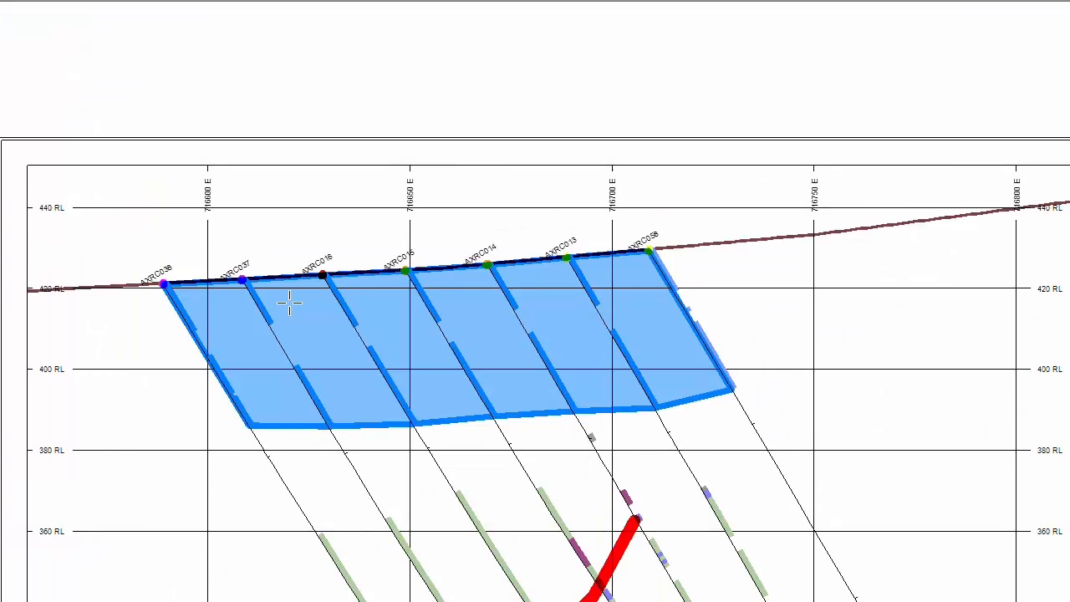
# Stop editing the geostring interpretation on Section1.map and close it so only the drillhole section is displayed
pyautogui.click(562, 4)
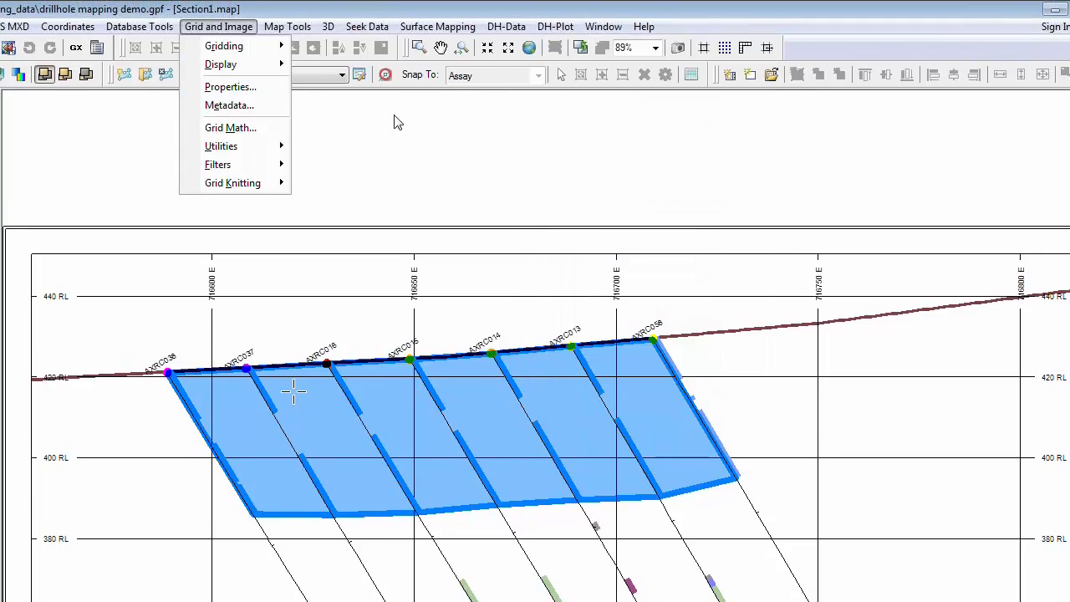
pyautogui.click(464, 100)
pyautogui.press('Escape')
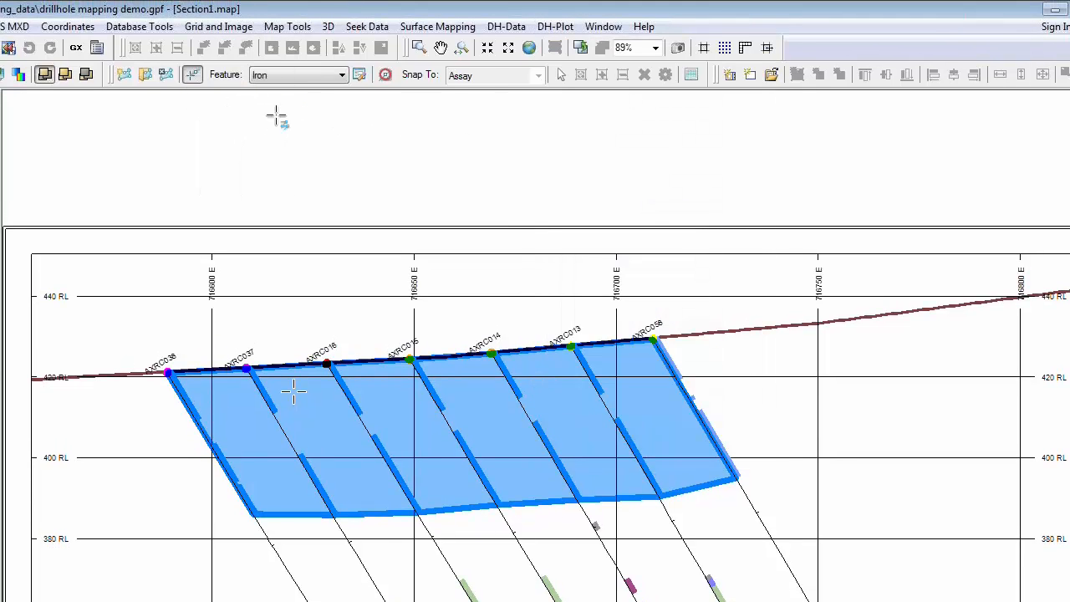
pyautogui.click(194, 74)
pyautogui.click(165, 75)
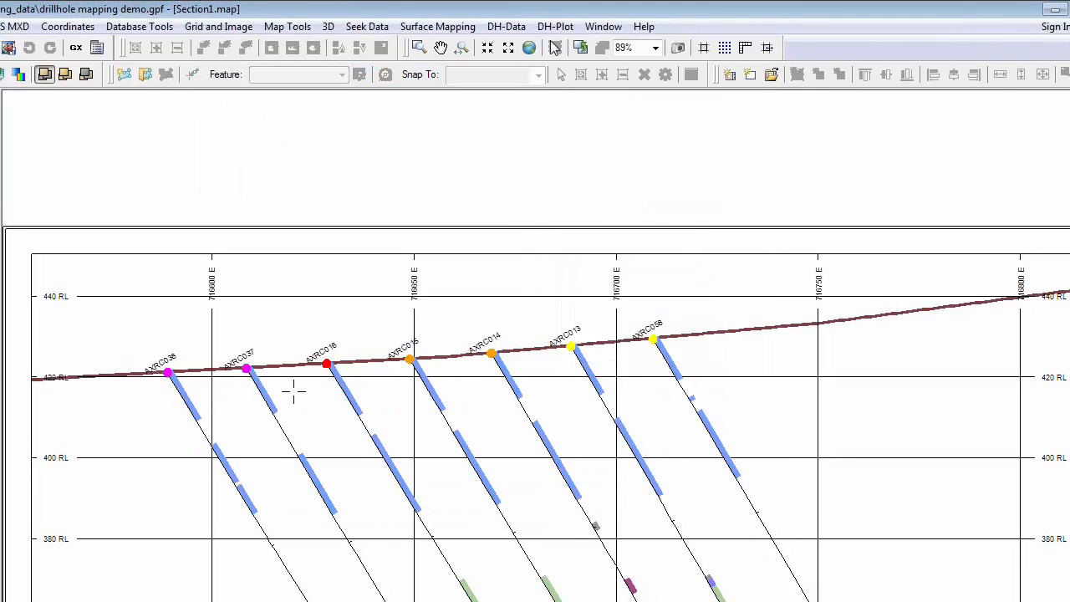
# Examine the section parameters for plotting voxel and 3D vector file slices, and cancel the dialog
pyautogui.click(555, 27)
pyautogui.click(599, 89)
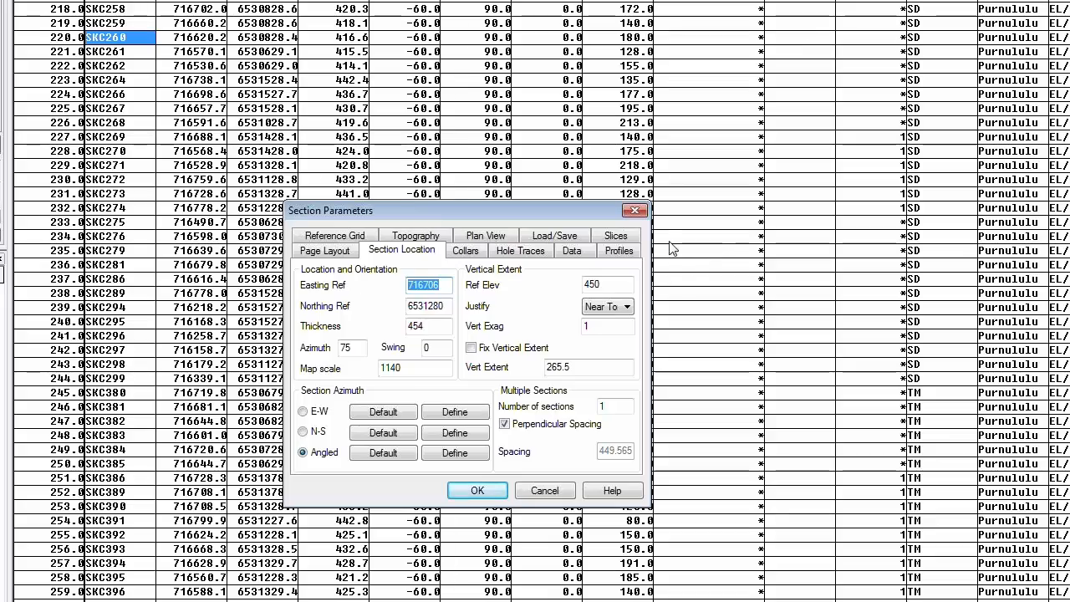
pyautogui.click(619, 236)
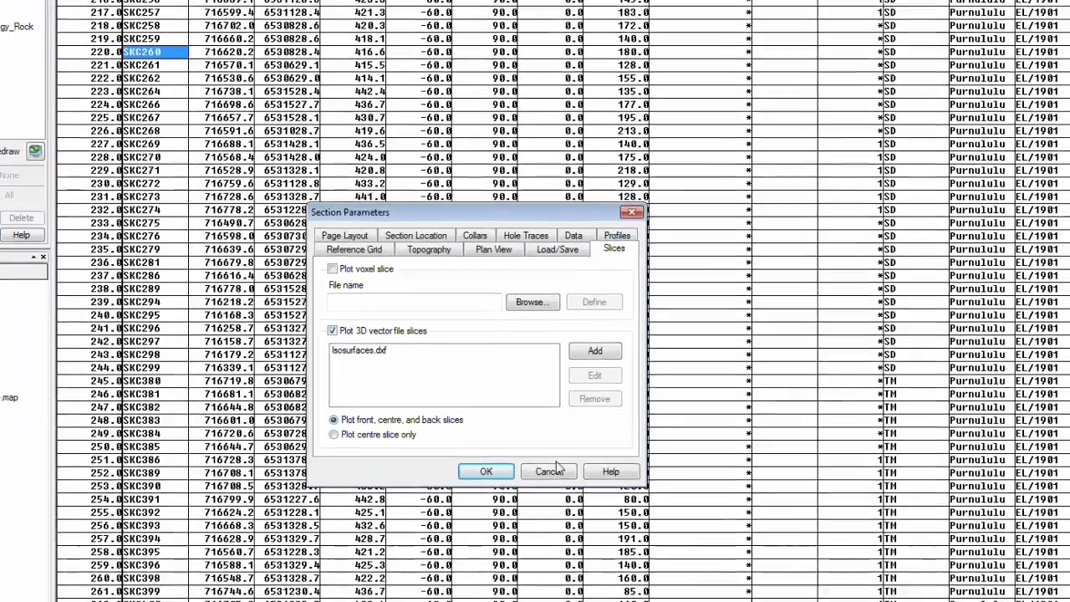
pyautogui.click(548, 491)
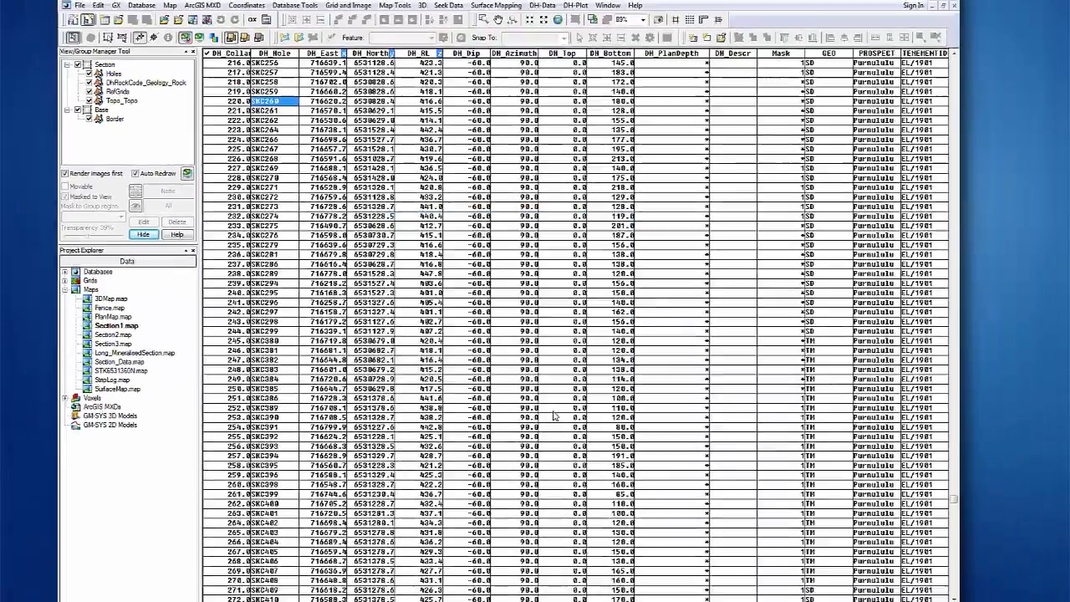
# Open Long_MineralisedSection.map from the project's maps
pyautogui.click(125, 348)
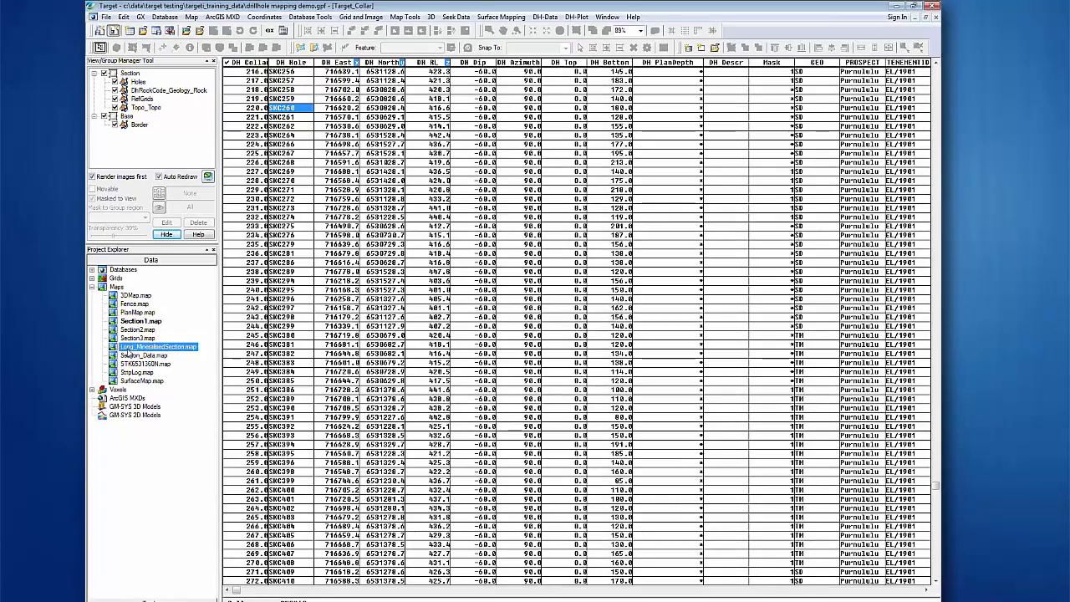
pyautogui.doubleClick(119, 351)
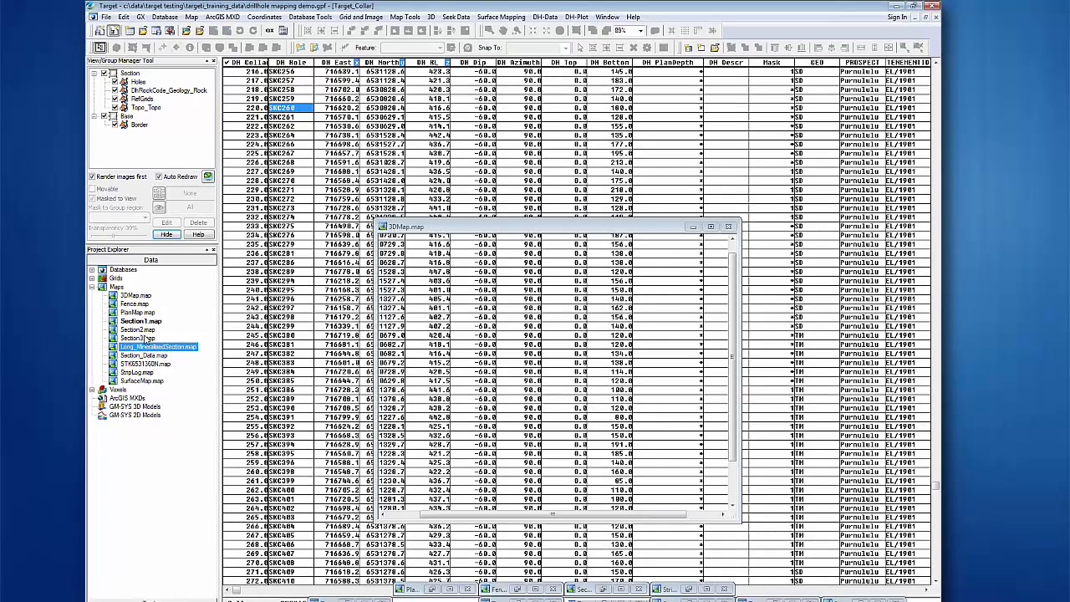